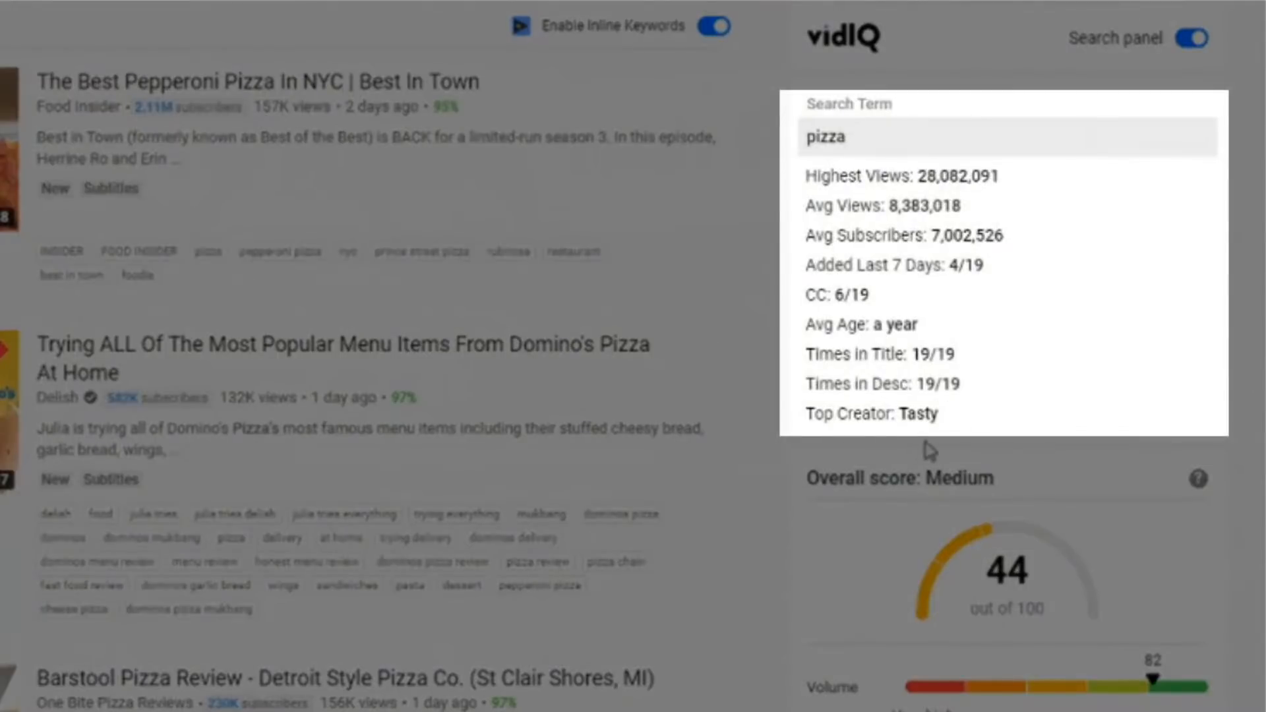
# Step: Examine the overall score, search volume and competition ratings for the search term "pizza"
pyautogui.scroll(-3, 1088, 521)
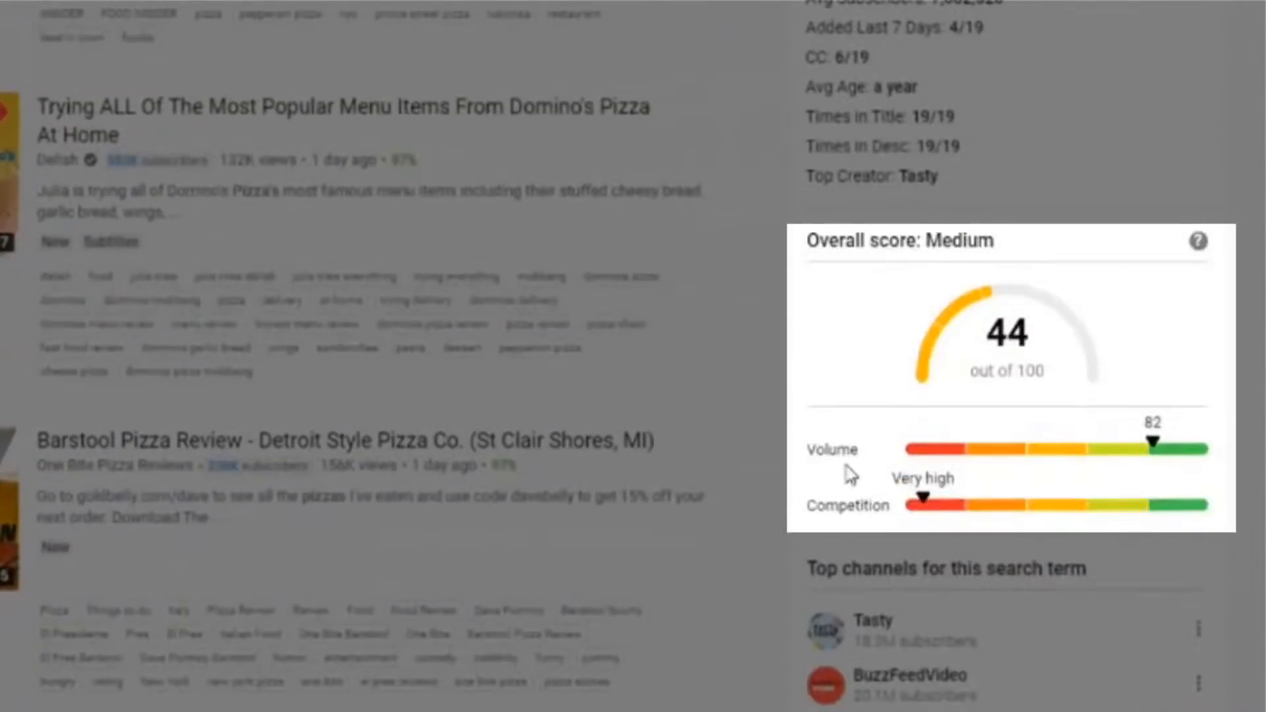
pyautogui.moveTo(808, 451); pyautogui.dragTo(848, 454)
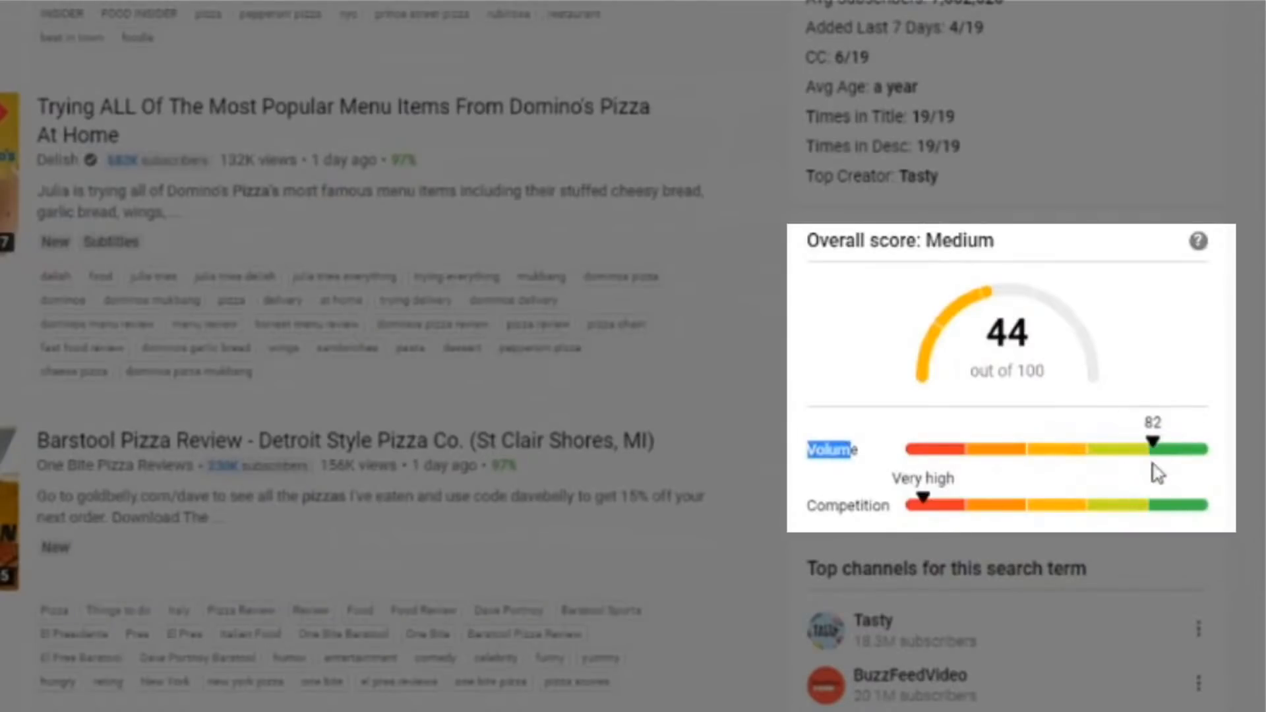
pyautogui.click(1192, 425)
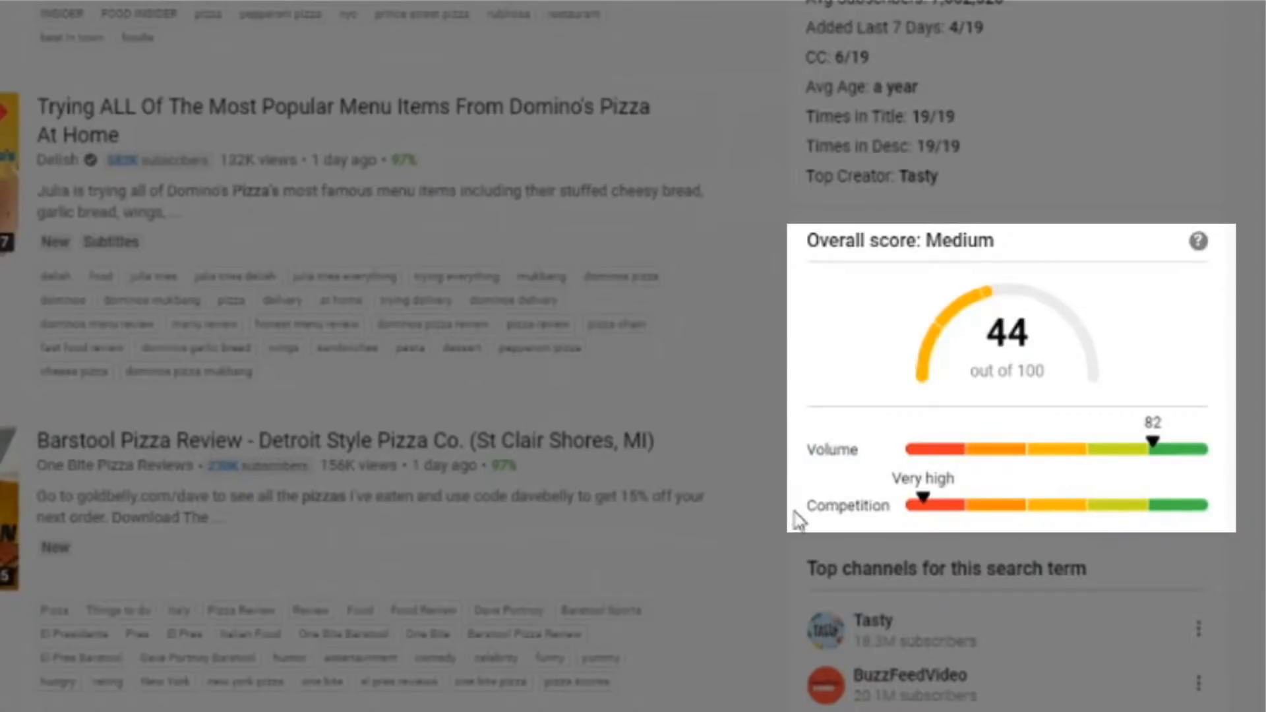
pyautogui.moveTo(807, 507); pyautogui.dragTo(882, 521)
pyautogui.click(884, 509)
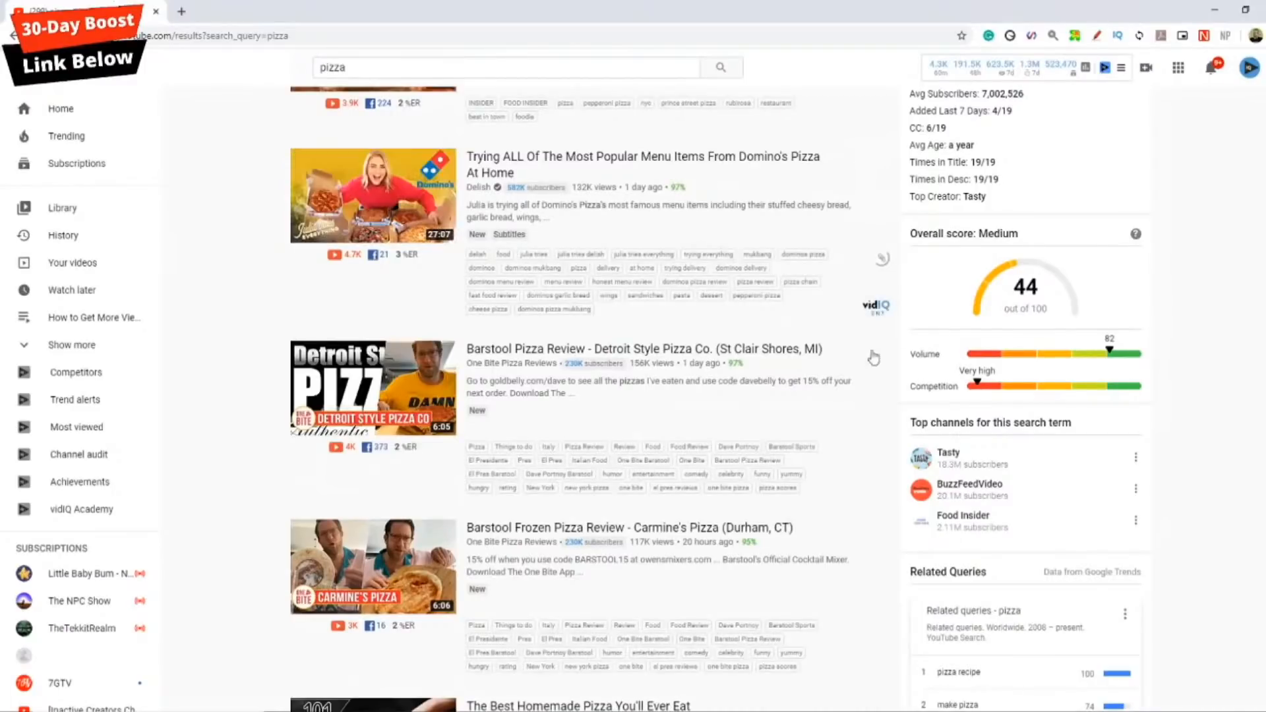
# Step: Browse the video search suggestions for "pizza" followed by each of the letters a, b, c and d
pyautogui.scroll(2, 863, 396)
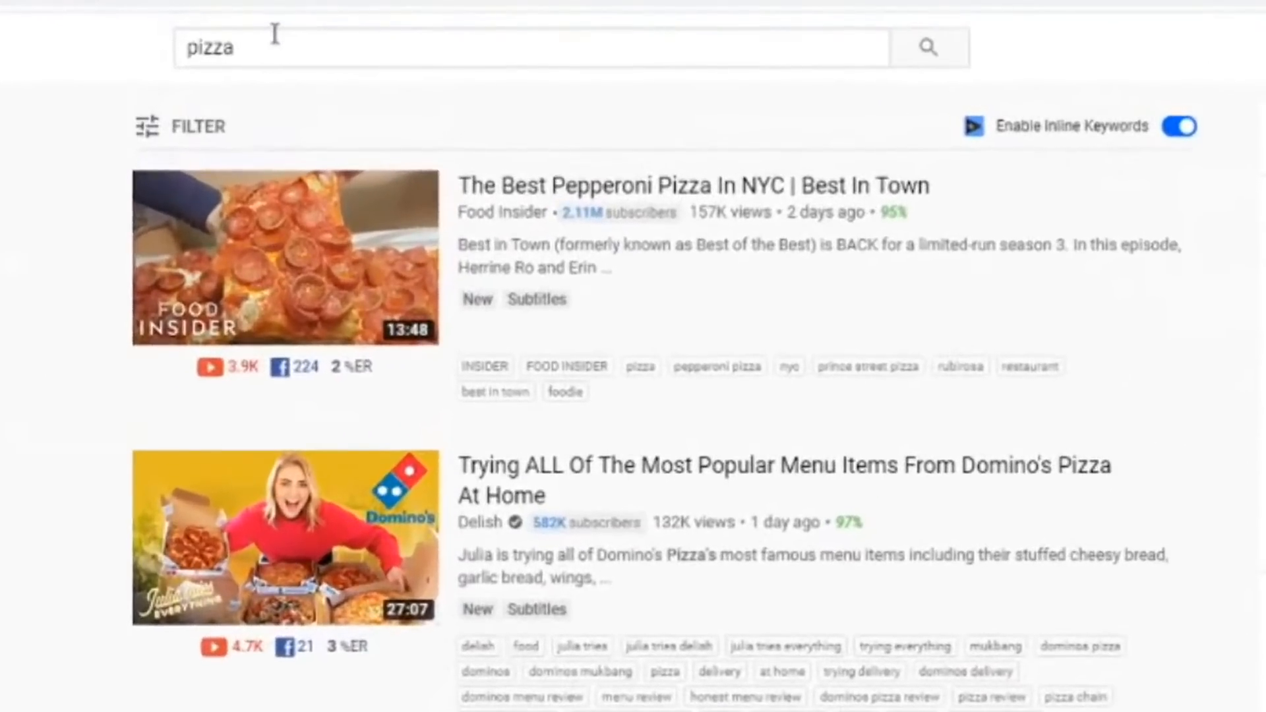
pyautogui.click(368, 61)
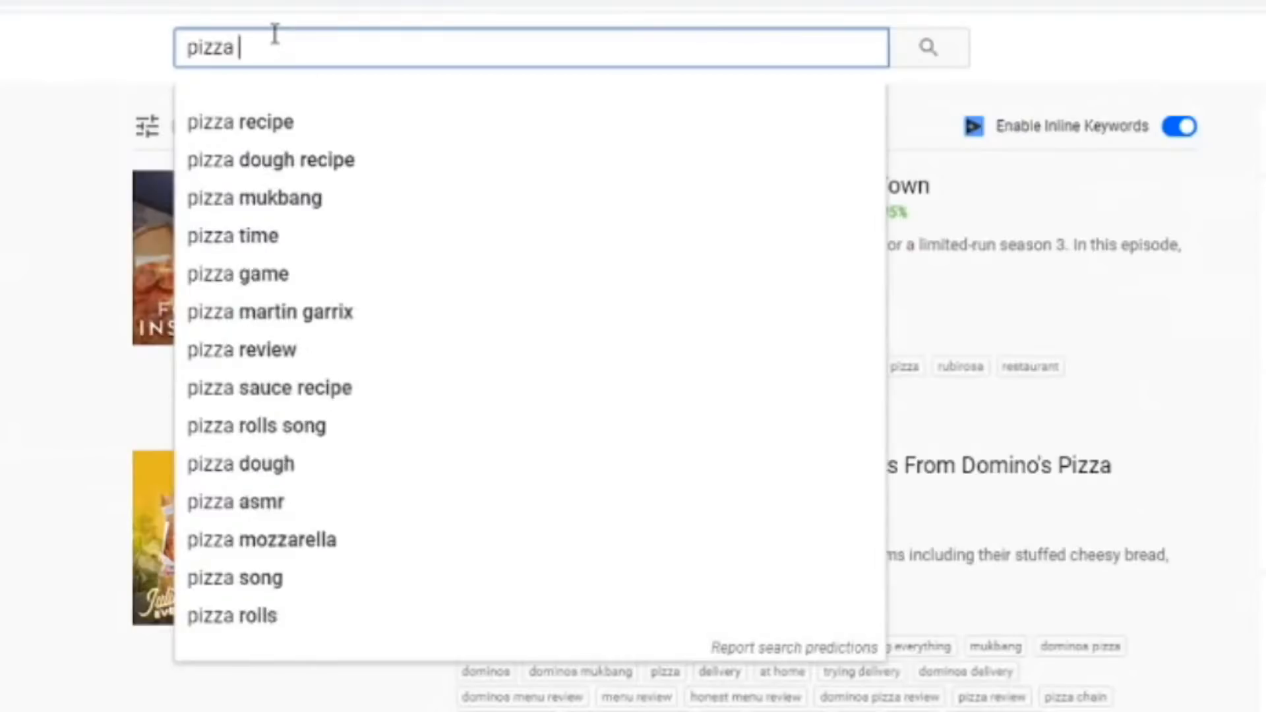
pyautogui.write('a')
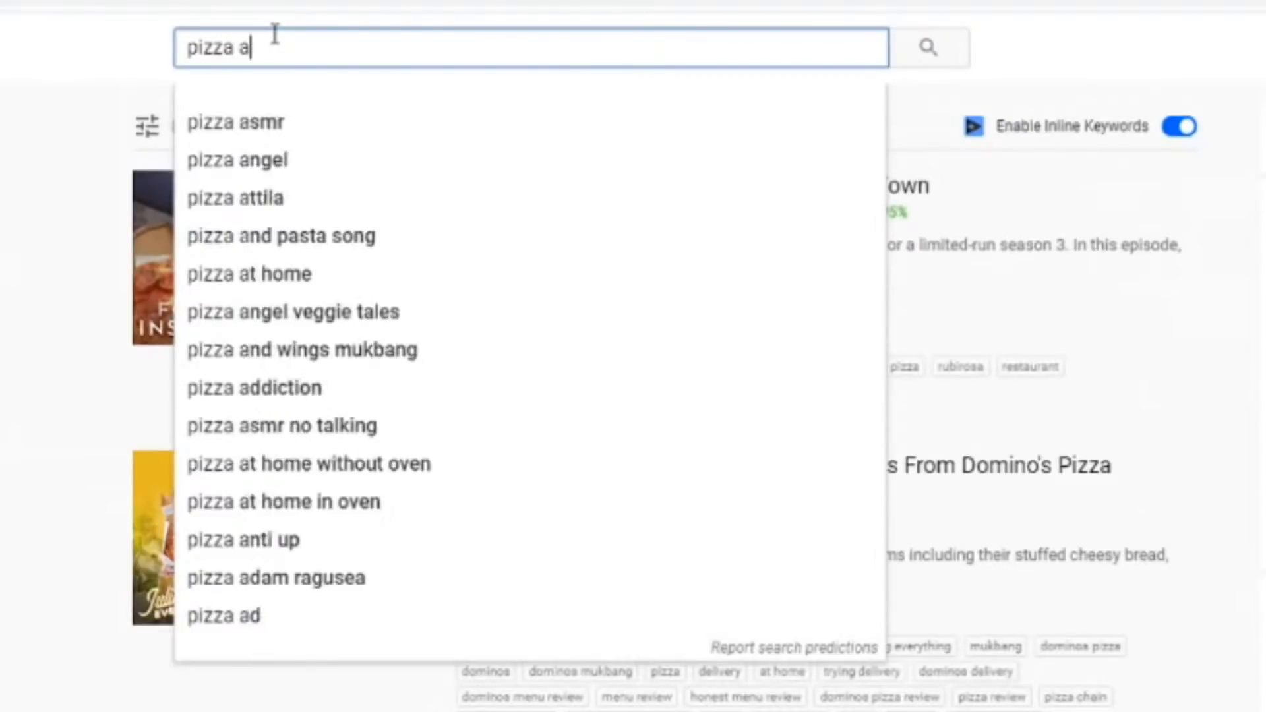
pyautogui.press('BackSpace')
pyautogui.write('b')
pyautogui.press('BackSpace')
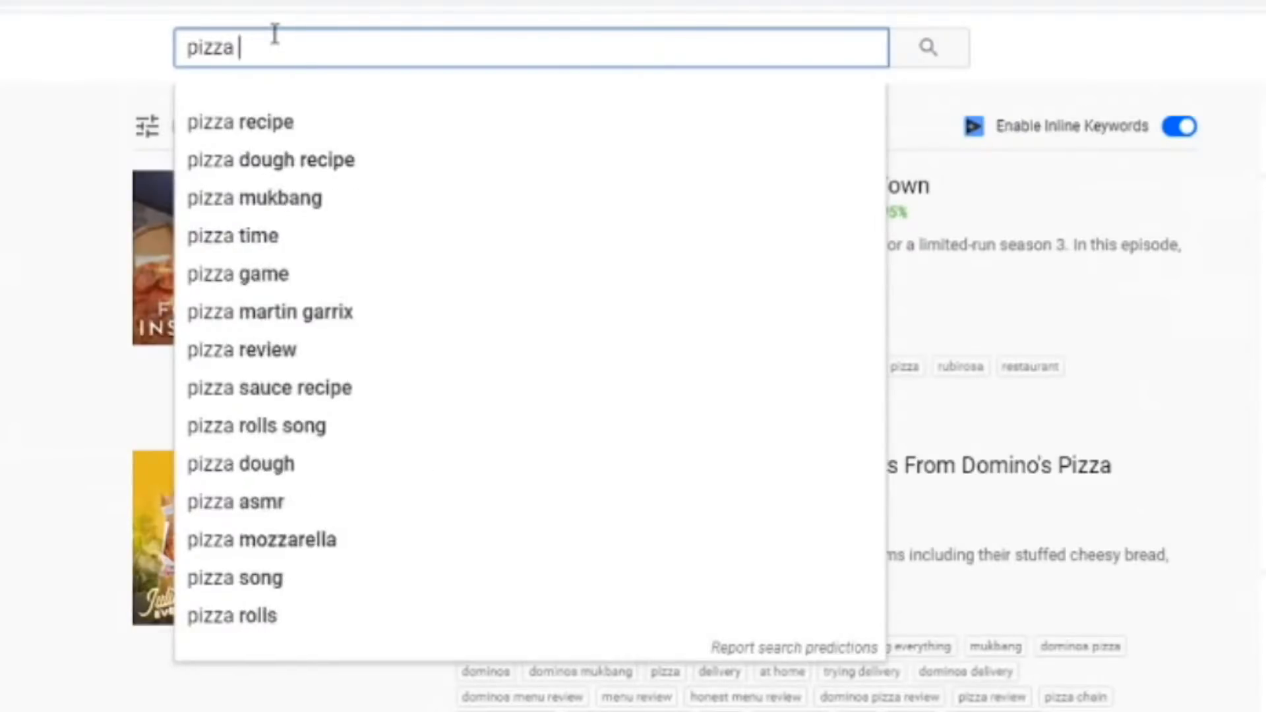
pyautogui.write('c')
pyautogui.press('BackSpace')
pyautogui.write('d')
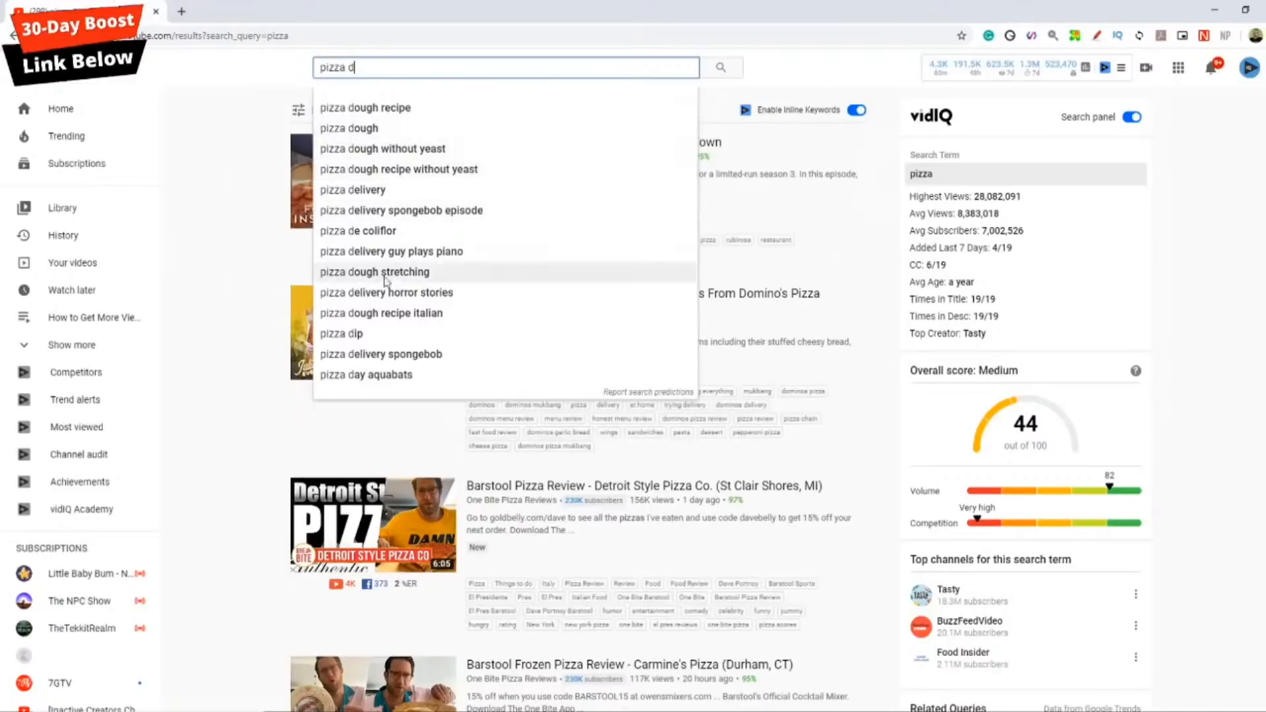
# Step: Check the search suggestions for "pizza" followed by e, f and g, and clear the added letter
pyautogui.press('BackSpace')
pyautogui.write('e')
pyautogui.press('BackSpace')
pyautogui.write('f')
pyautogui.press('BackSpace')
pyautogui.write('g')
pyautogui.press('BackSpace')
pyautogui.write('g')
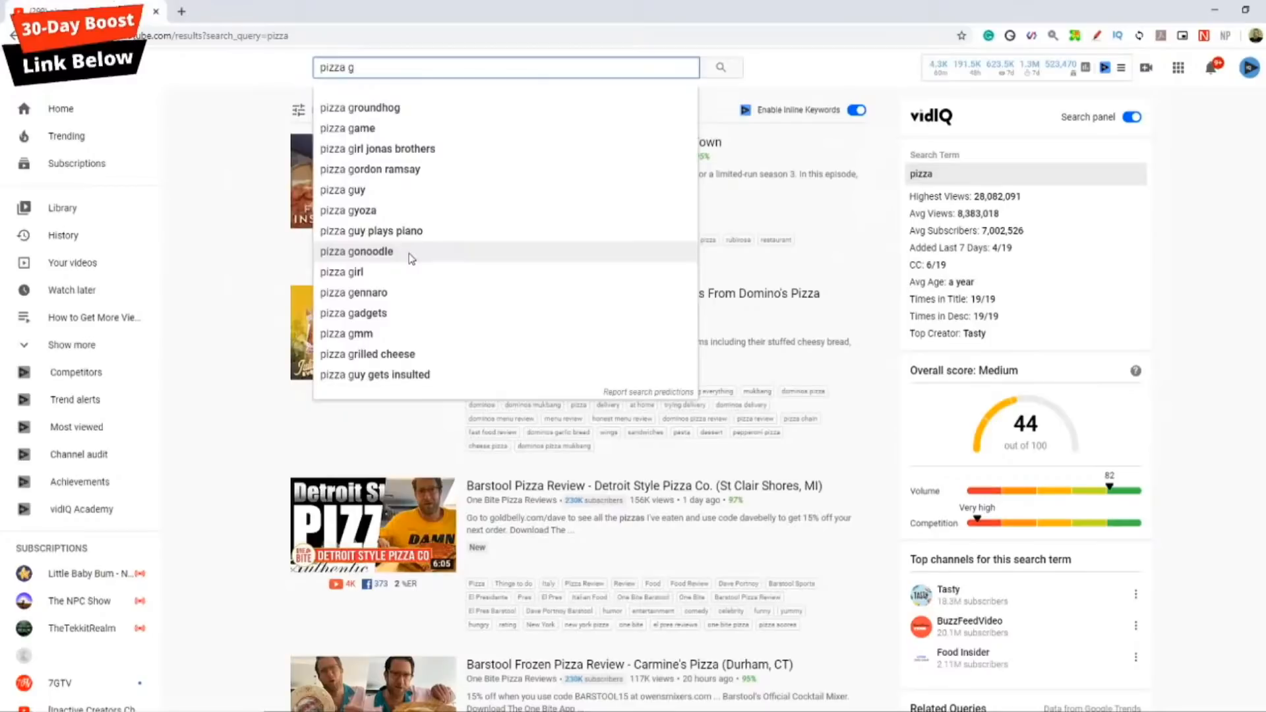
pyautogui.press('BackSpace')
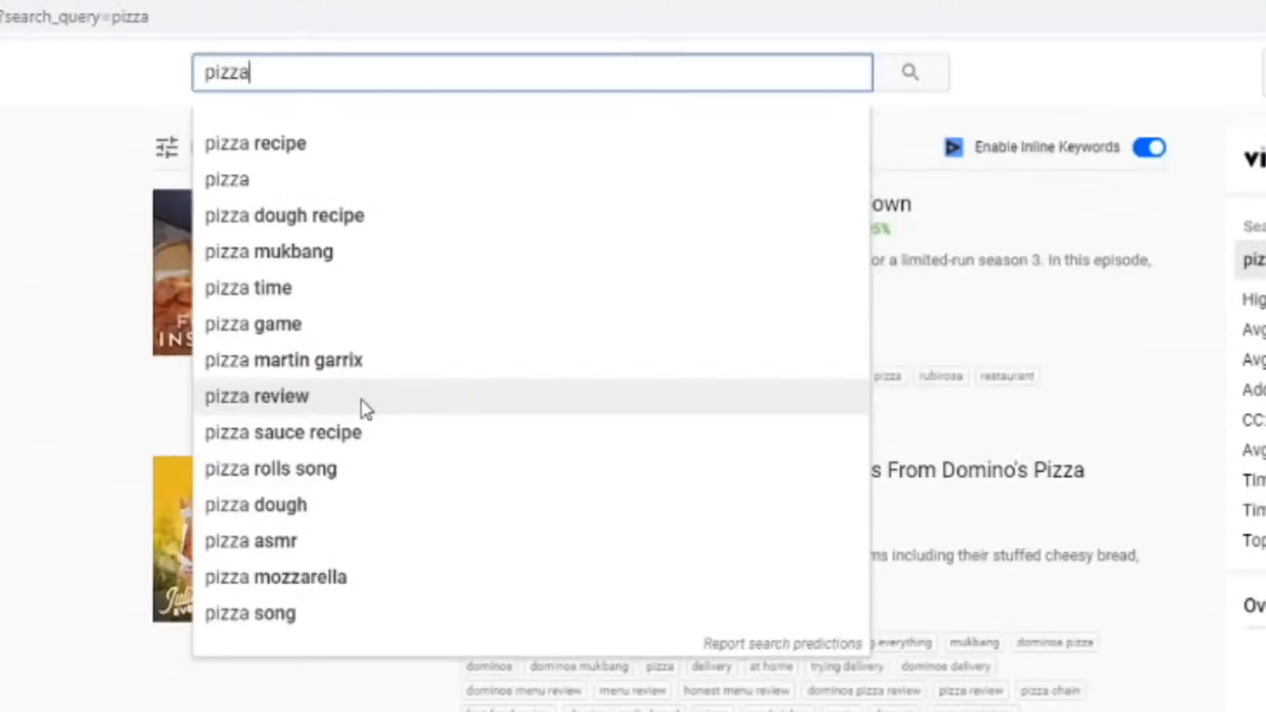
# Step: Run through the "pizza" suggestions for the letters a to d again and restore the plain term
pyautogui.write('a')
pyautogui.press('BackSpace')
pyautogui.write('b')
pyautogui.press('BackSpace')
pyautogui.write('c')
pyautogui.press('BackSpace')
pyautogui.write('d')
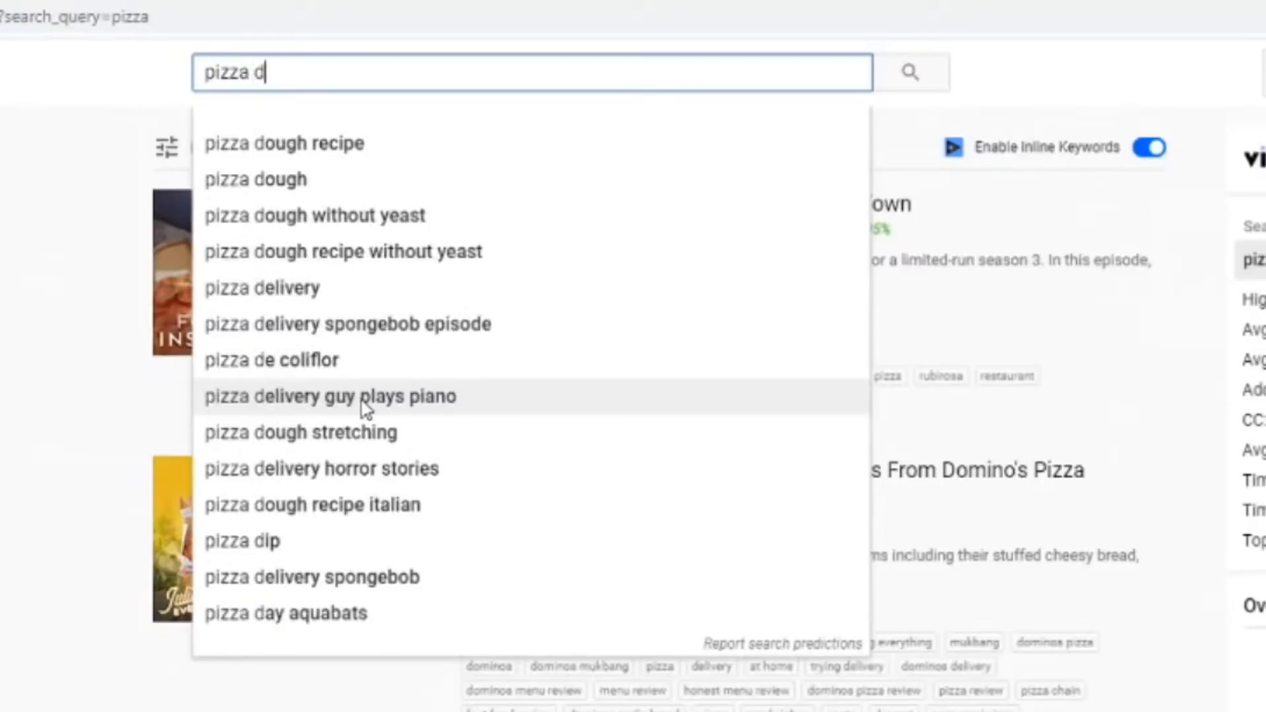
pyautogui.press('BackSpace')
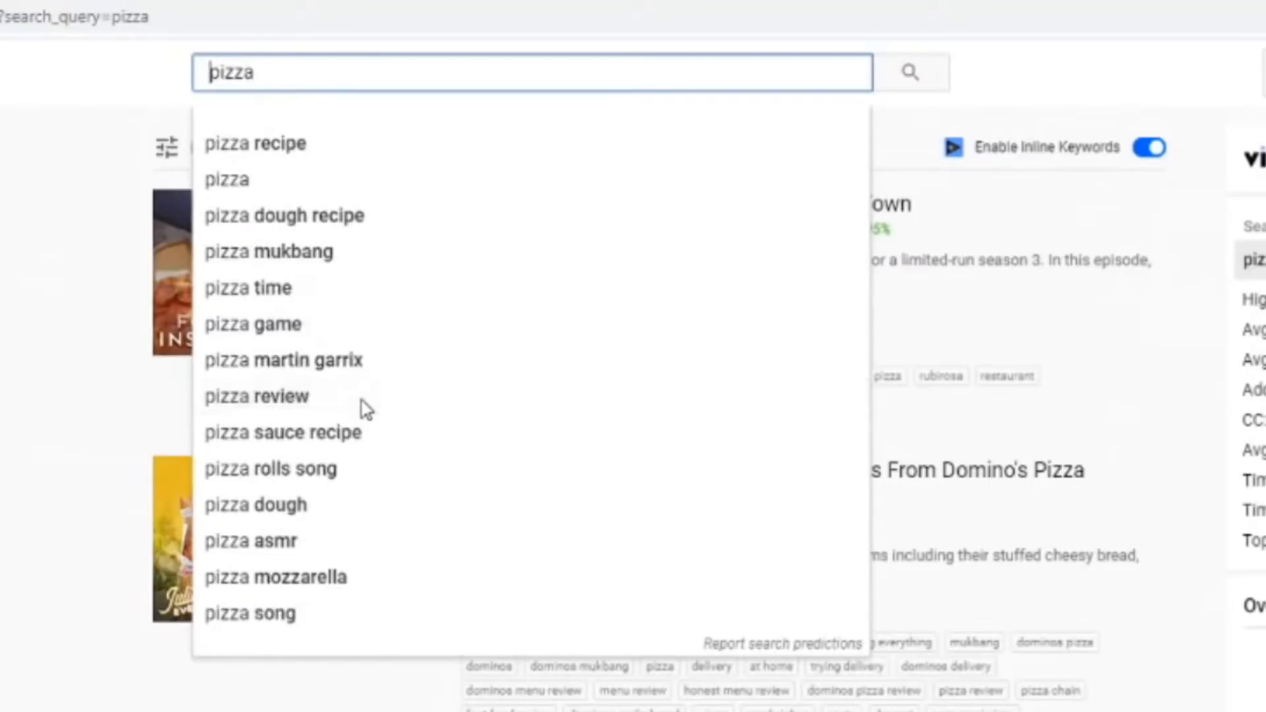
# Step: Look up search suggestions for "pizza" preceded by the question words "what", "where" and "when"
pyautogui.write('what')
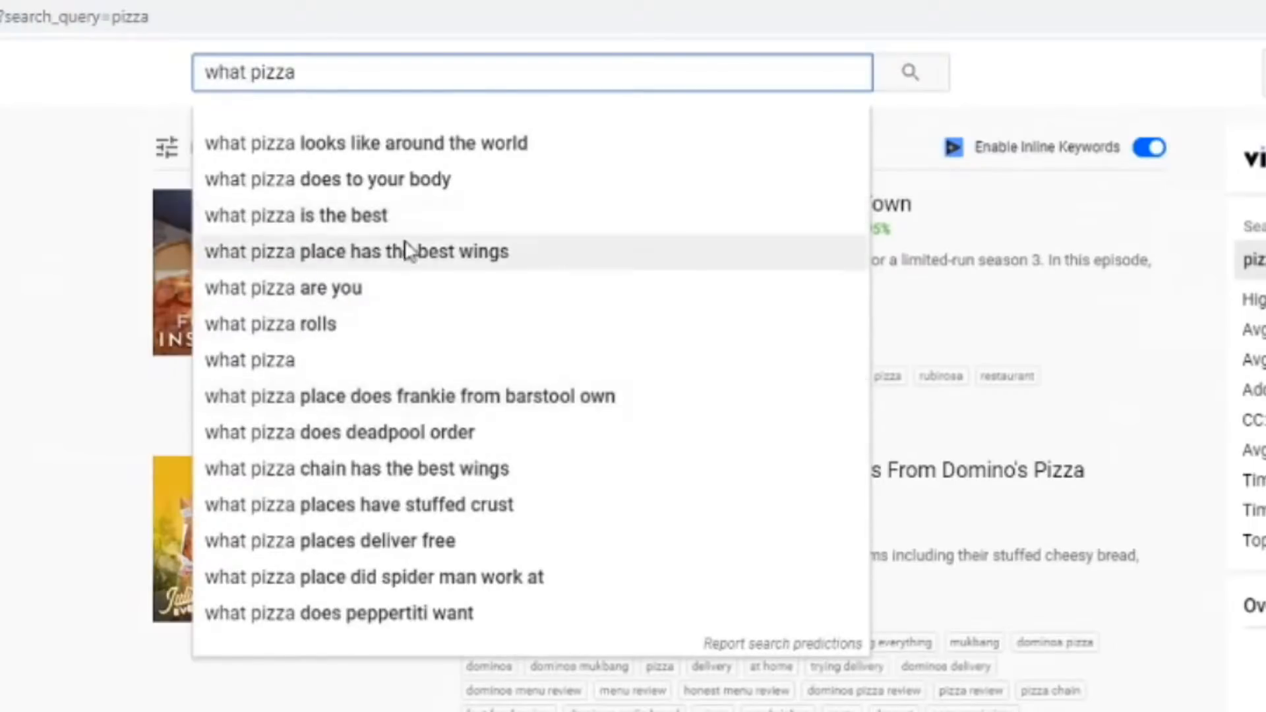
pyautogui.press('Left')
pyautogui.hotkey('ctrl', 'shift', 'Left')
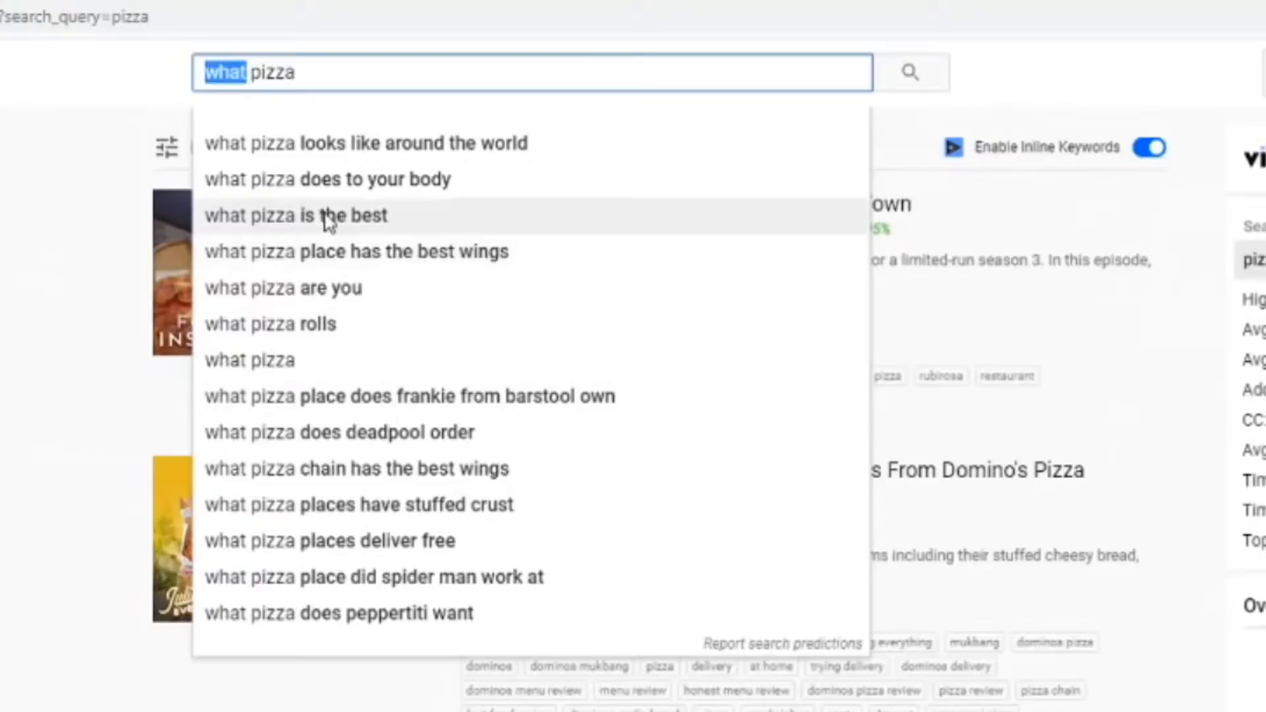
pyautogui.write('where')
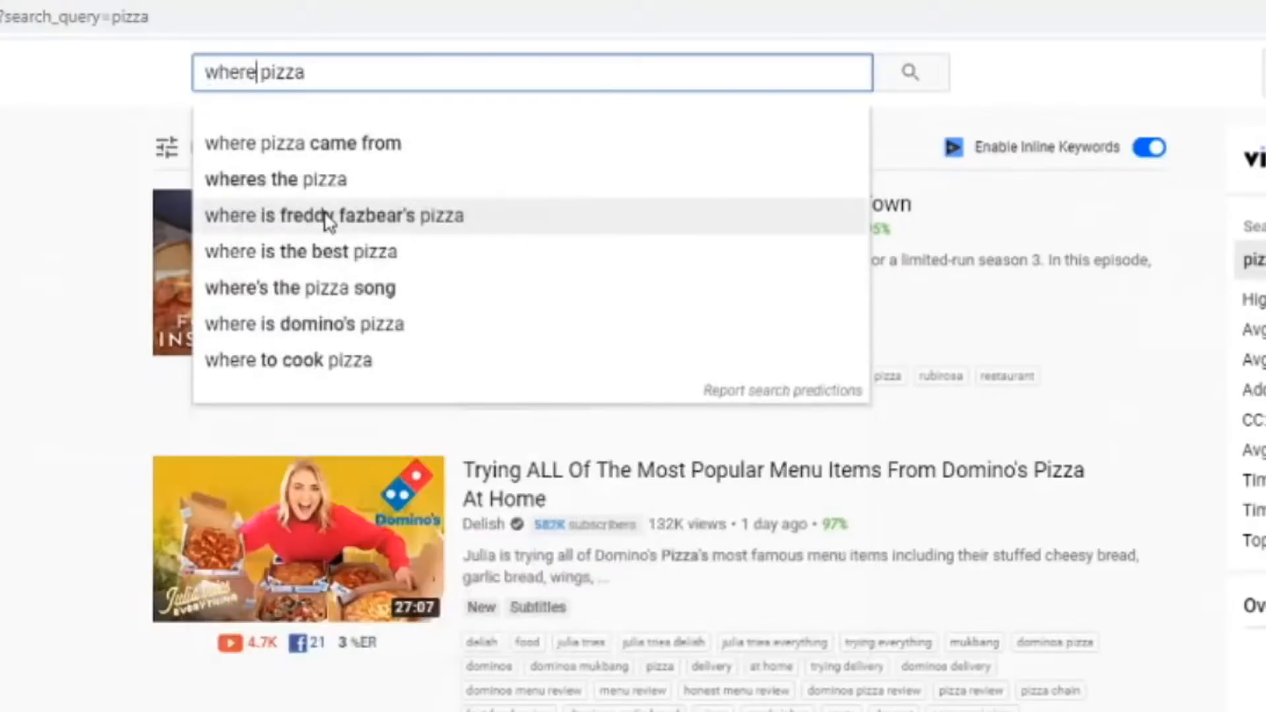
pyautogui.hotkey('ctrl', 'shift', 'Left')
pyautogui.write('when')
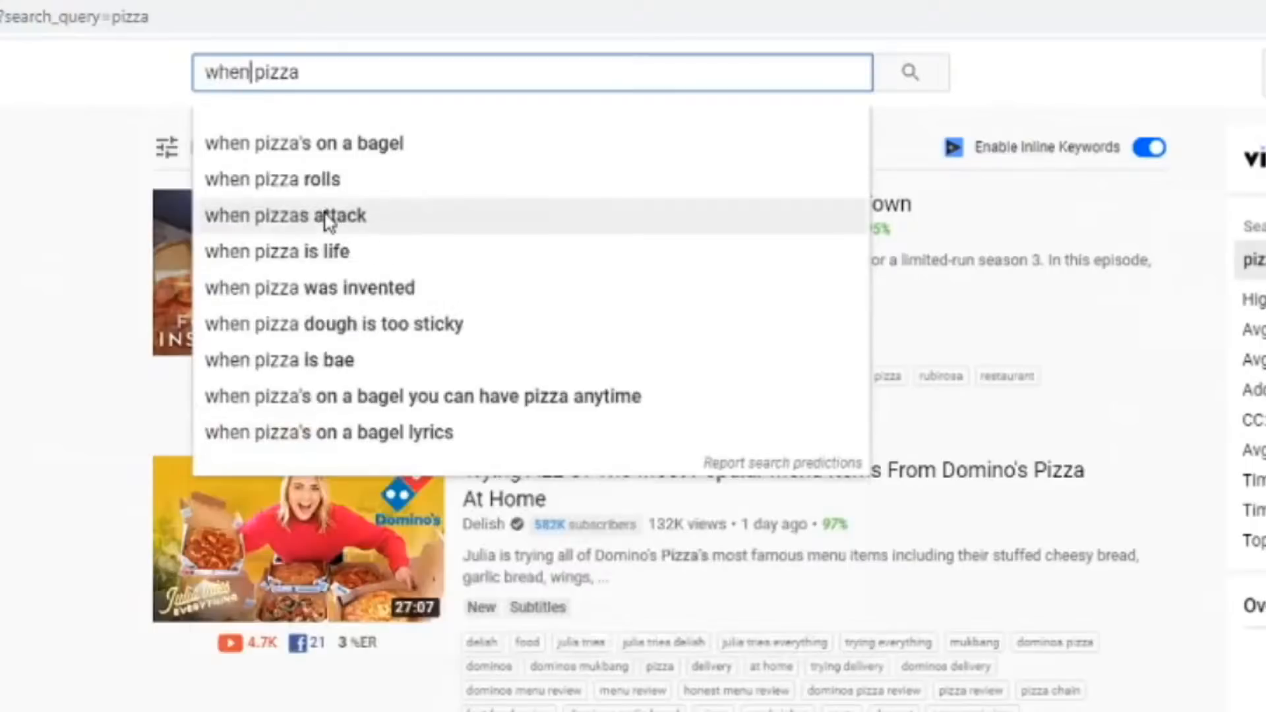
# Step: Look up suggestions for "why pizza" and "how pizza", and close the suggestion list without searching
pyautogui.hotkey('ctrl', 'shift', 'Left')
pyautogui.write('why')
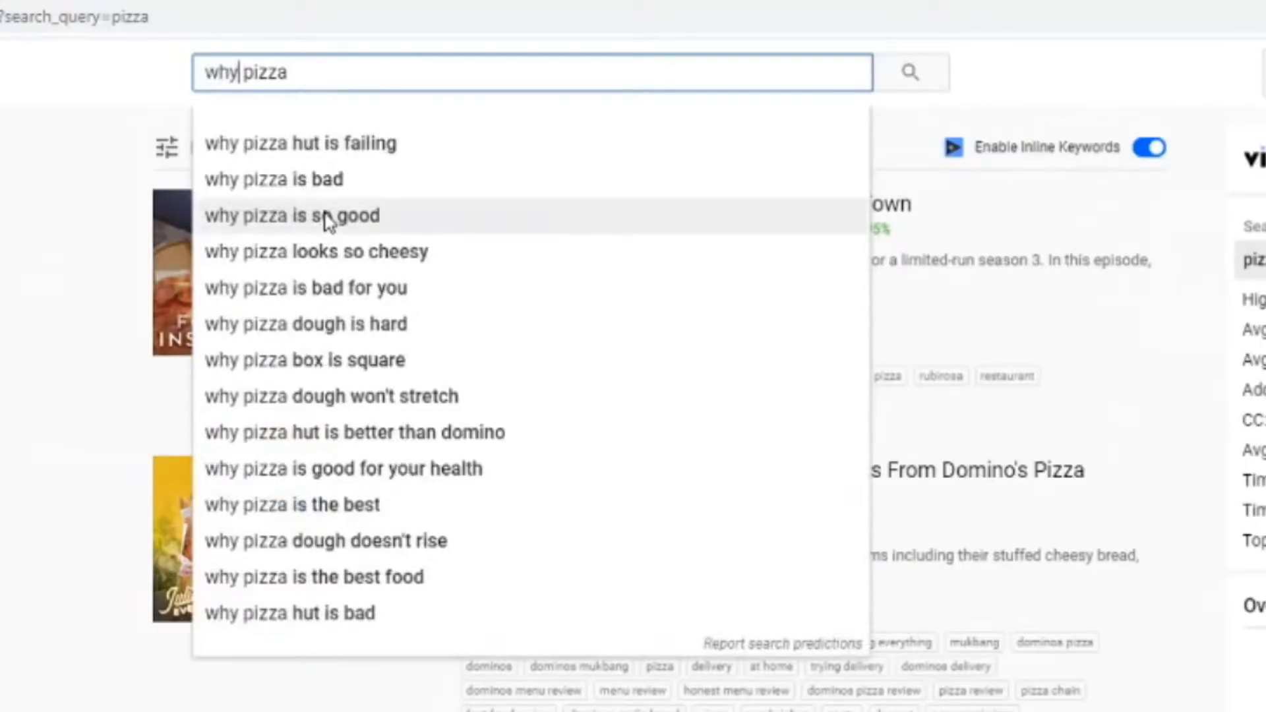
pyautogui.hotkey('ctrl', 'shift', 'Left')
pyautogui.write('how')
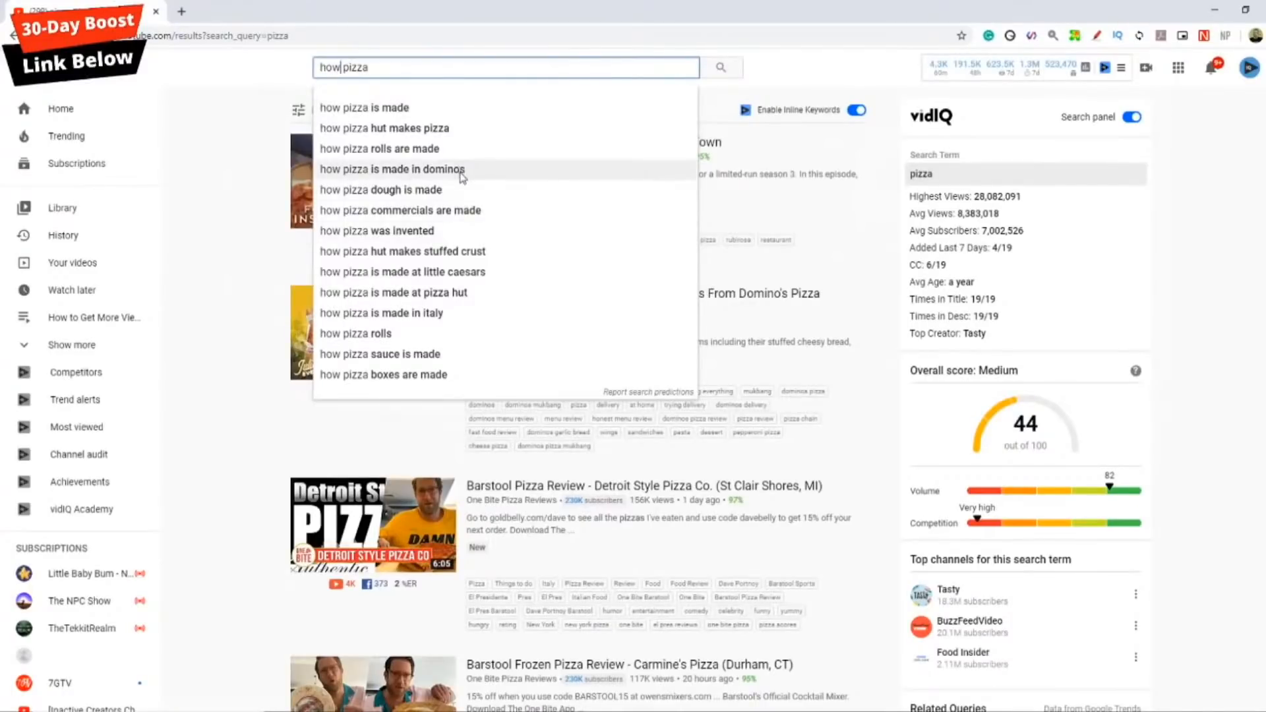
pyautogui.click(270, 72)
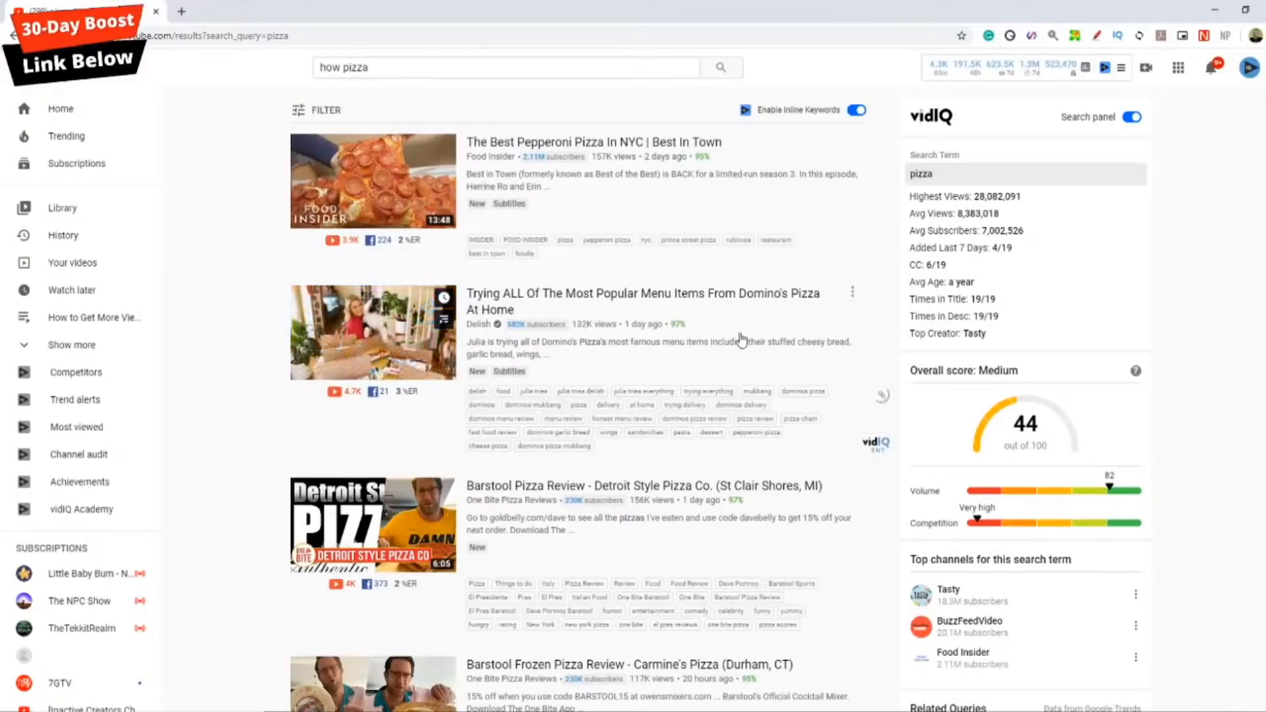
# Step: Open Tasty's video "The Best Homemade Pizza You'll Ever Eat" from the search results
pyautogui.scroll(-4, 884, 369)
pyautogui.scroll(-3, 887, 359)
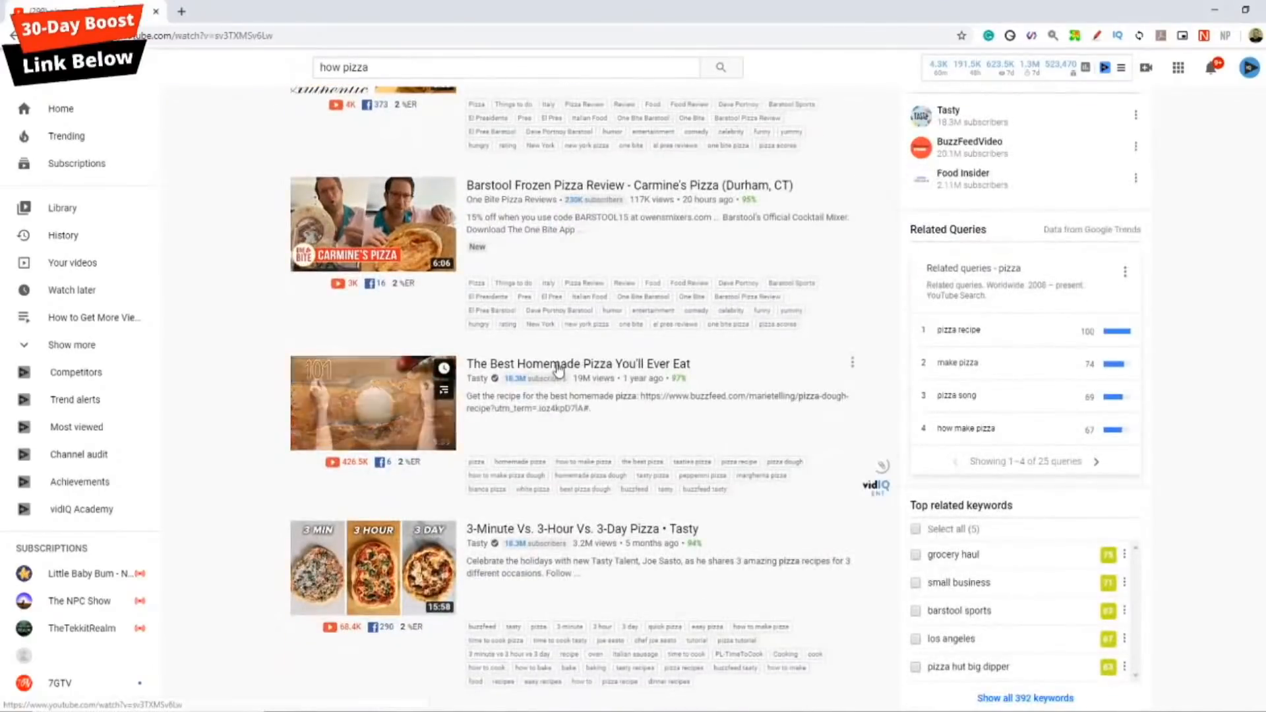
pyautogui.click(566, 363)
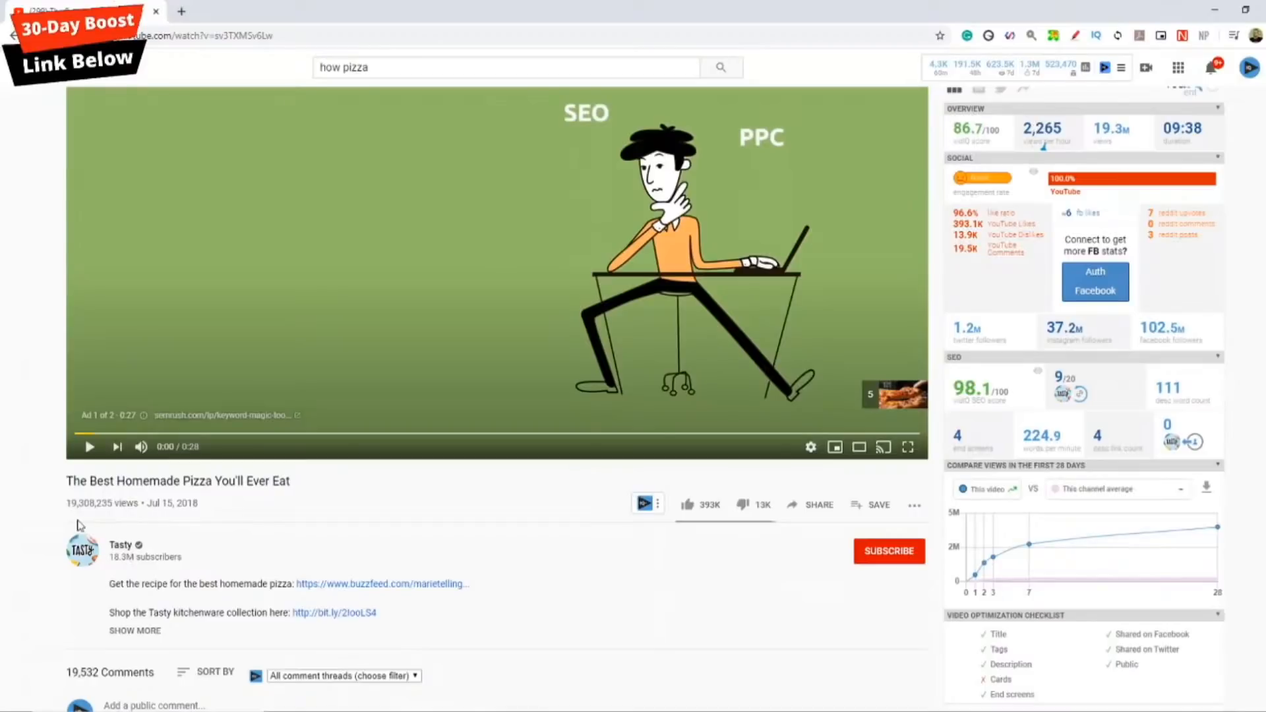
# Step: Examine the video's view count and its vidIQ overview and social engagement statistics
pyautogui.moveTo(67, 502); pyautogui.dragTo(113, 503)
pyautogui.scroll(2, 748, 488)
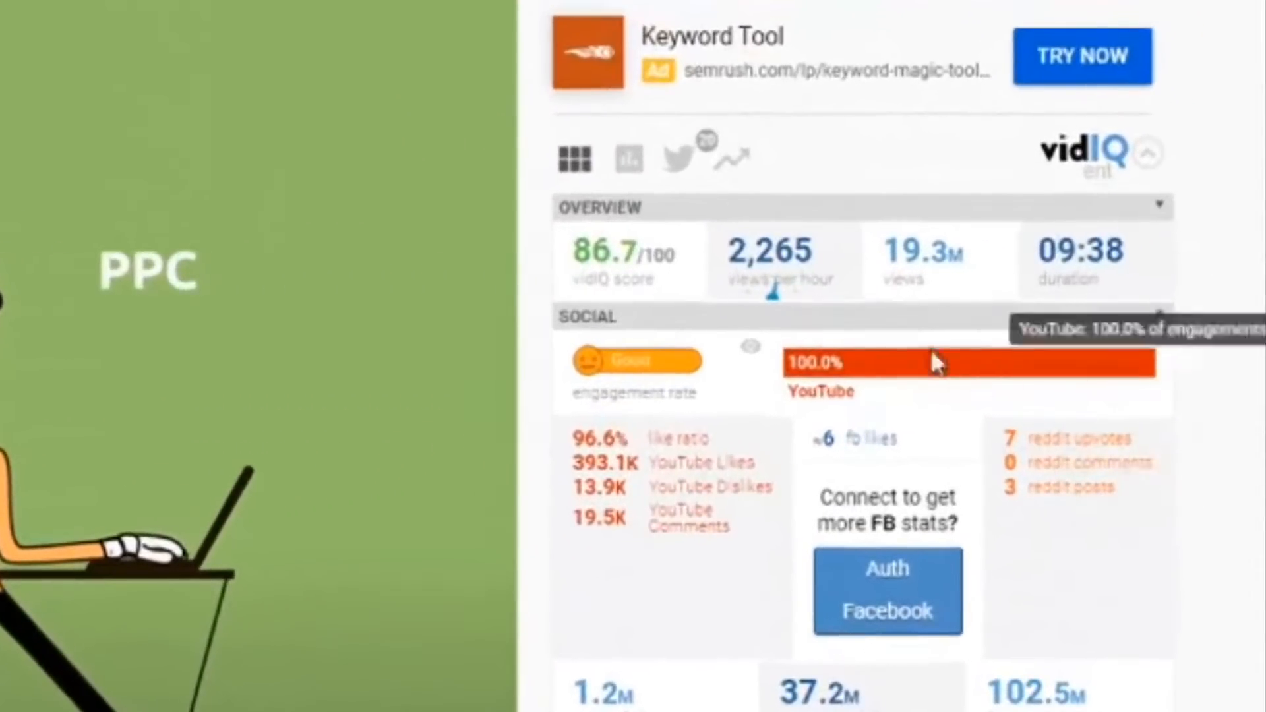
pyautogui.moveTo(1029, 281)
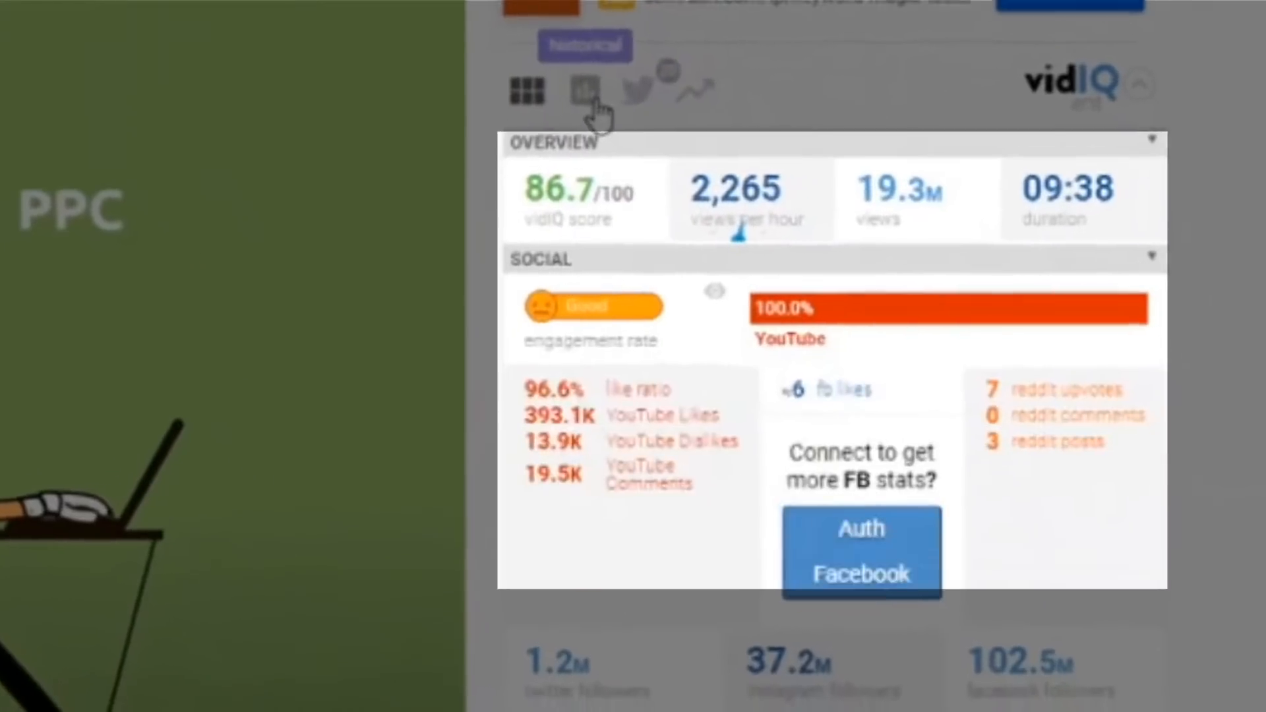
# Step: View the video's historical views and views-per-hour charts, and return to the overview statistics
pyautogui.click(630, 161)
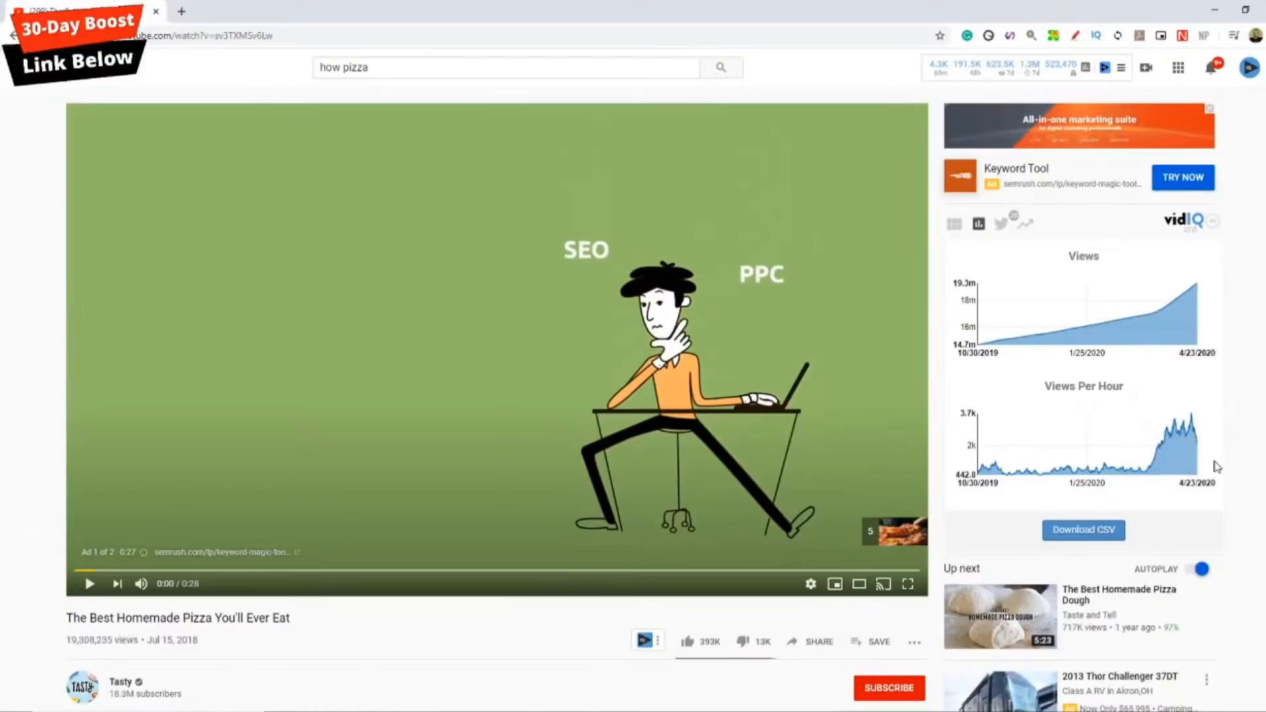
pyautogui.click(954, 223)
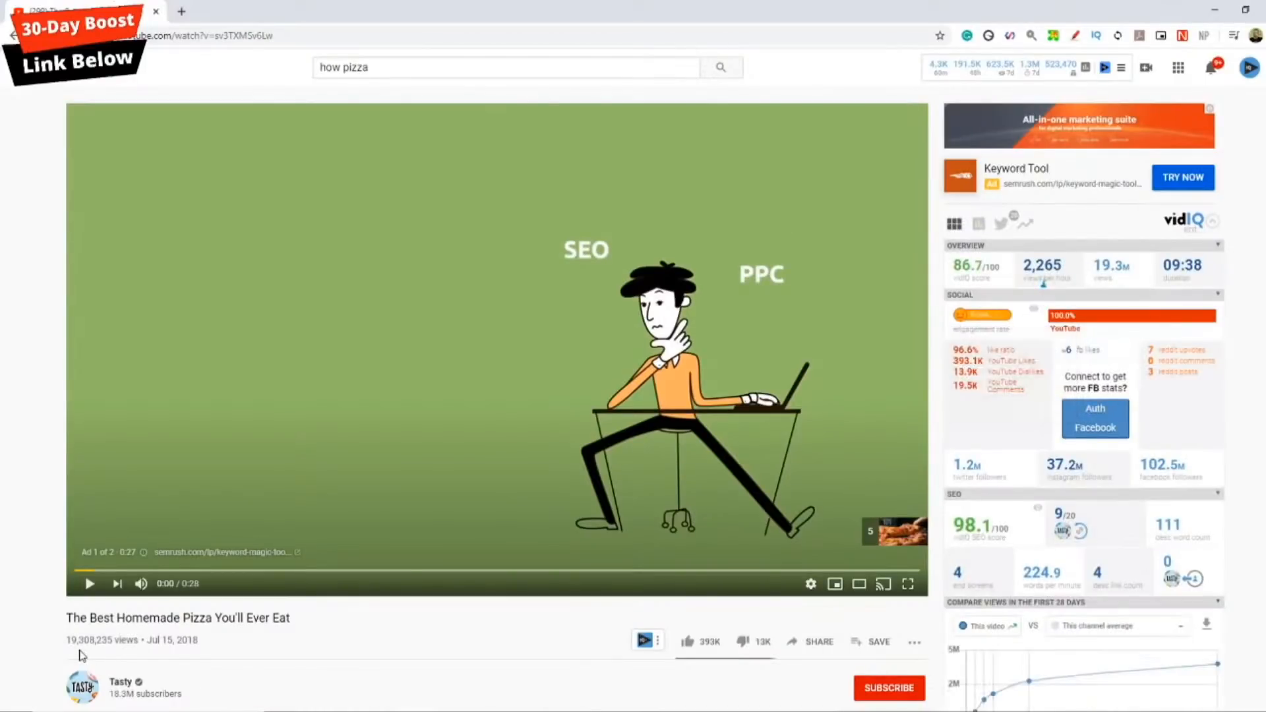
pyautogui.moveTo(1041, 272)
# Step: Review the video's SEO statistics, 28-day view comparison, optimization checklist, channel statistics and video tags
pyautogui.scroll(-4, 1178, 436)
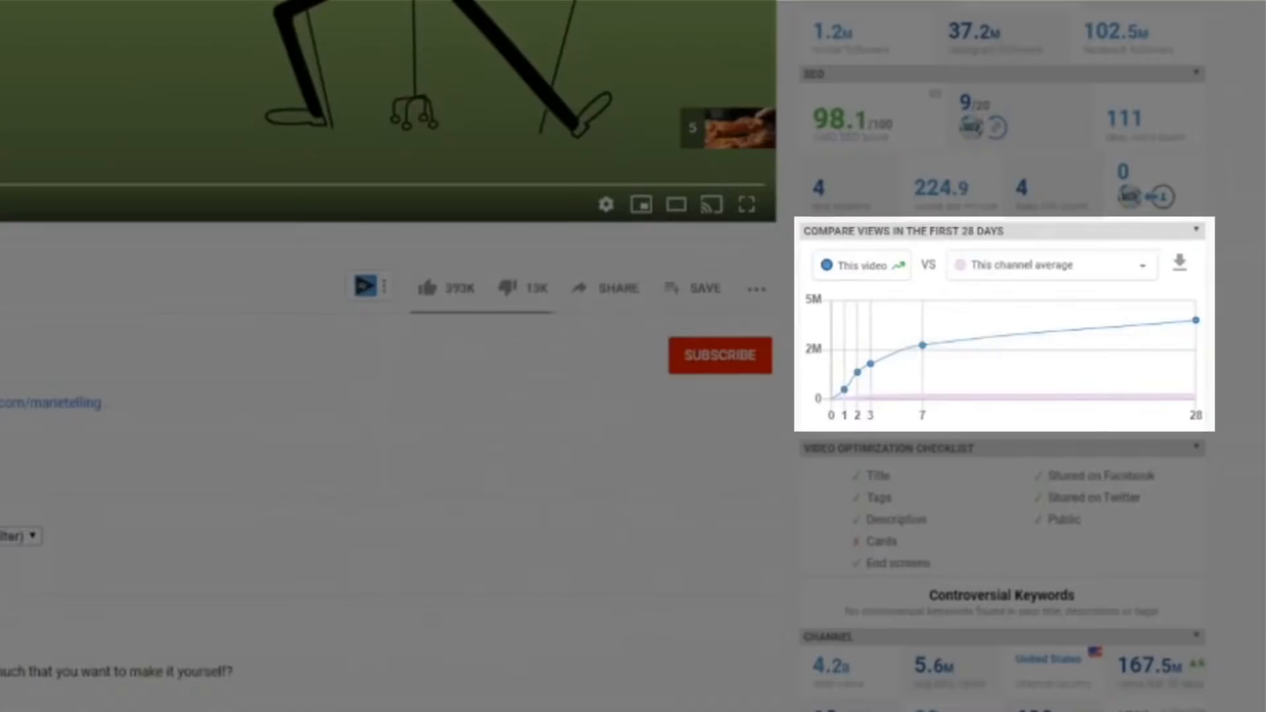
pyautogui.scroll(-7, 1139, 517)
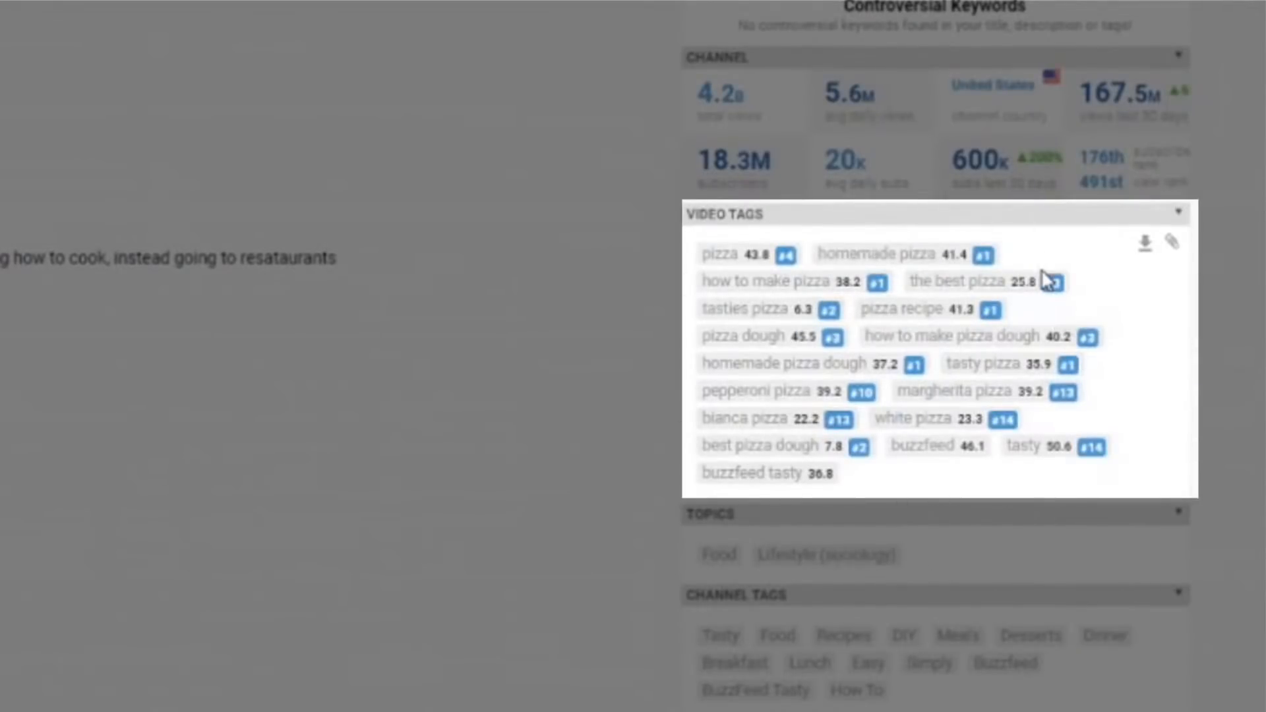
pyautogui.scroll(6, 1016, 330)
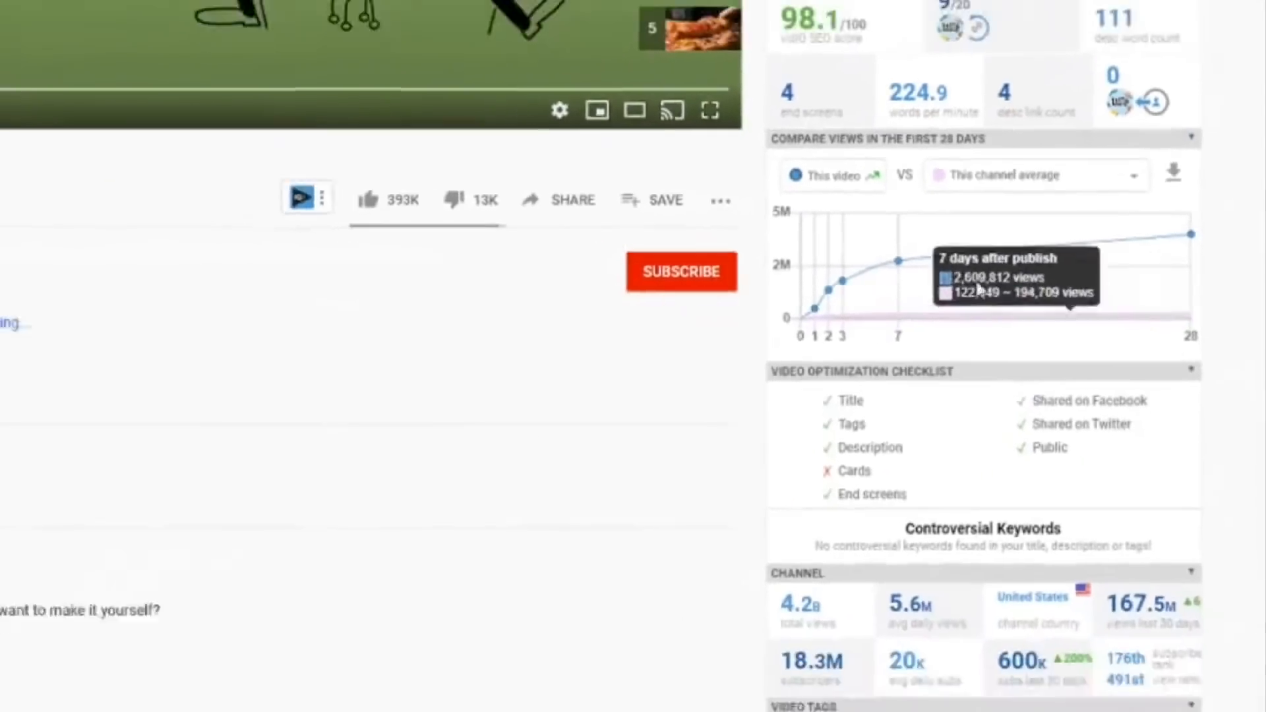
pyautogui.scroll(-2, 1085, 368)
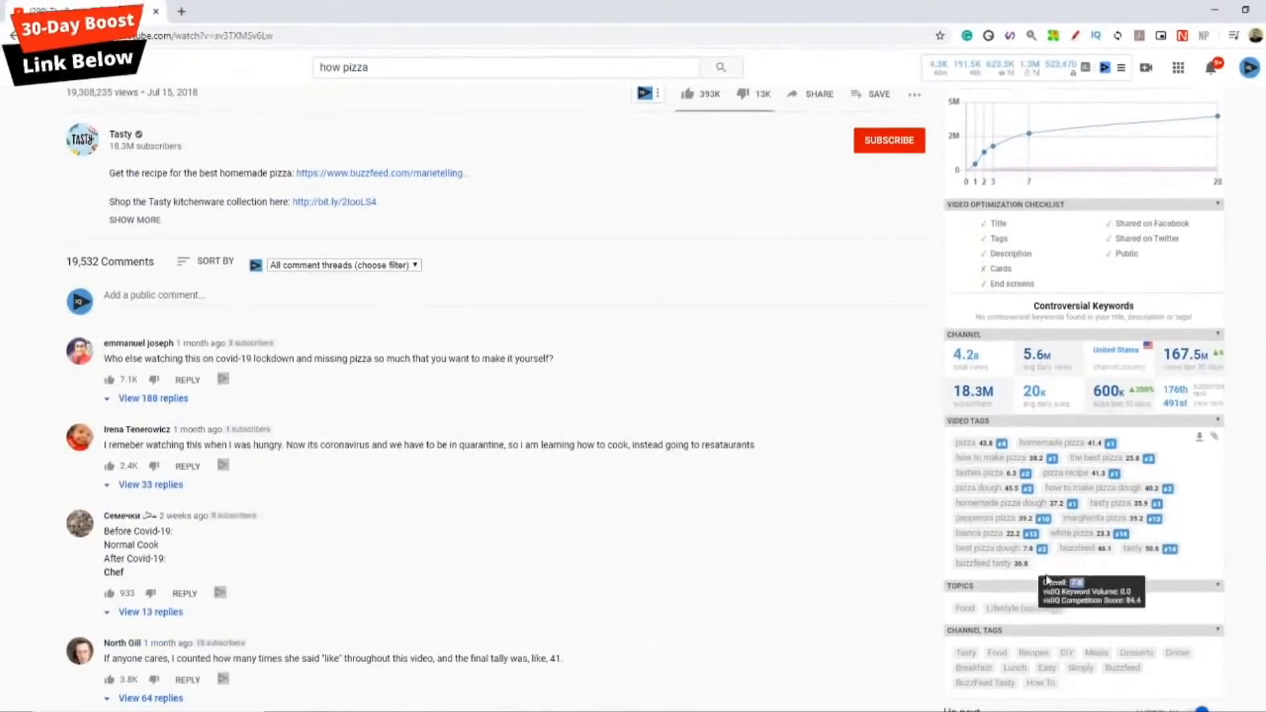
# Step: Browse the comparison options for the first 28 days' views, and collapse and re-expand the comparison section
pyautogui.scroll(4, 1055, 461)
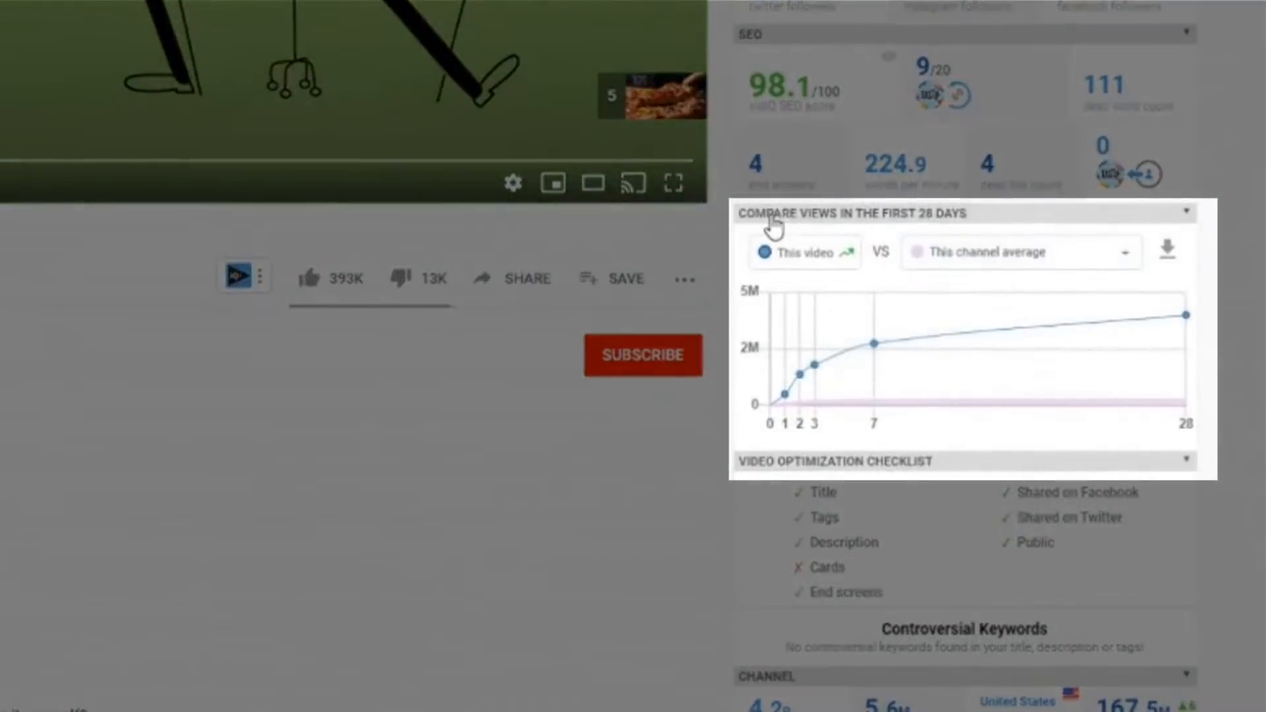
pyautogui.click(975, 264)
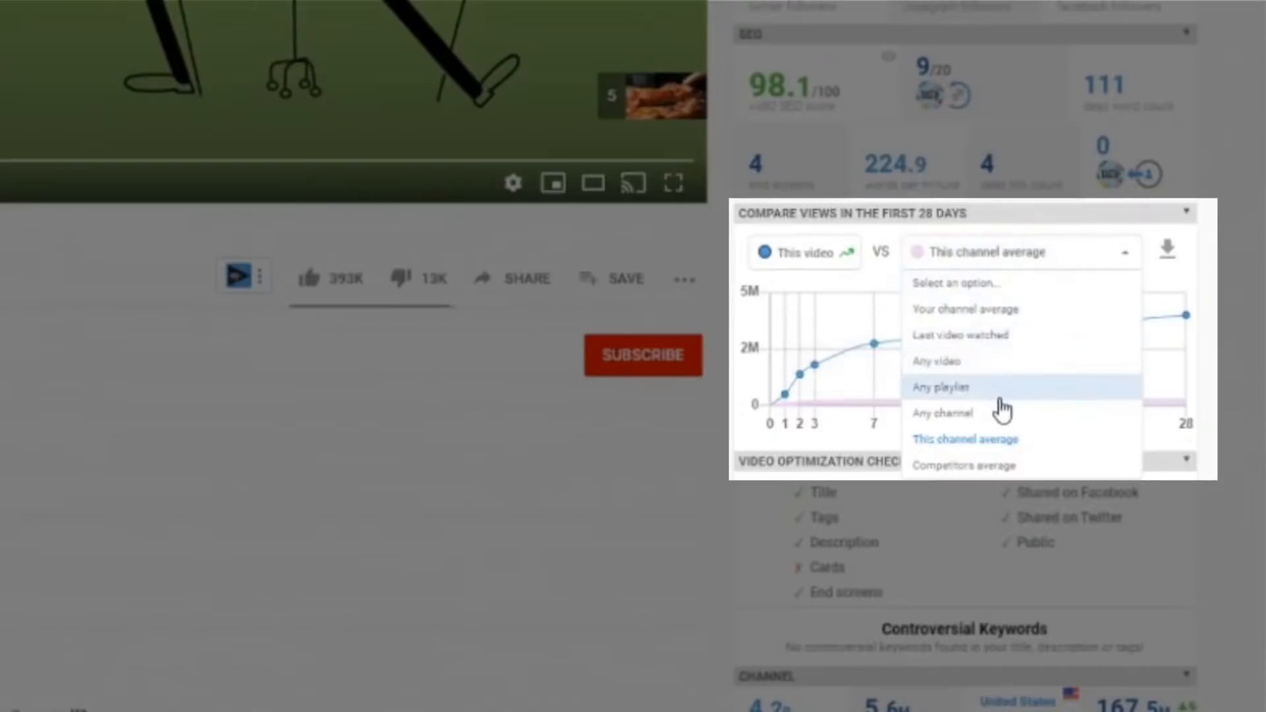
pyautogui.click(1113, 217)
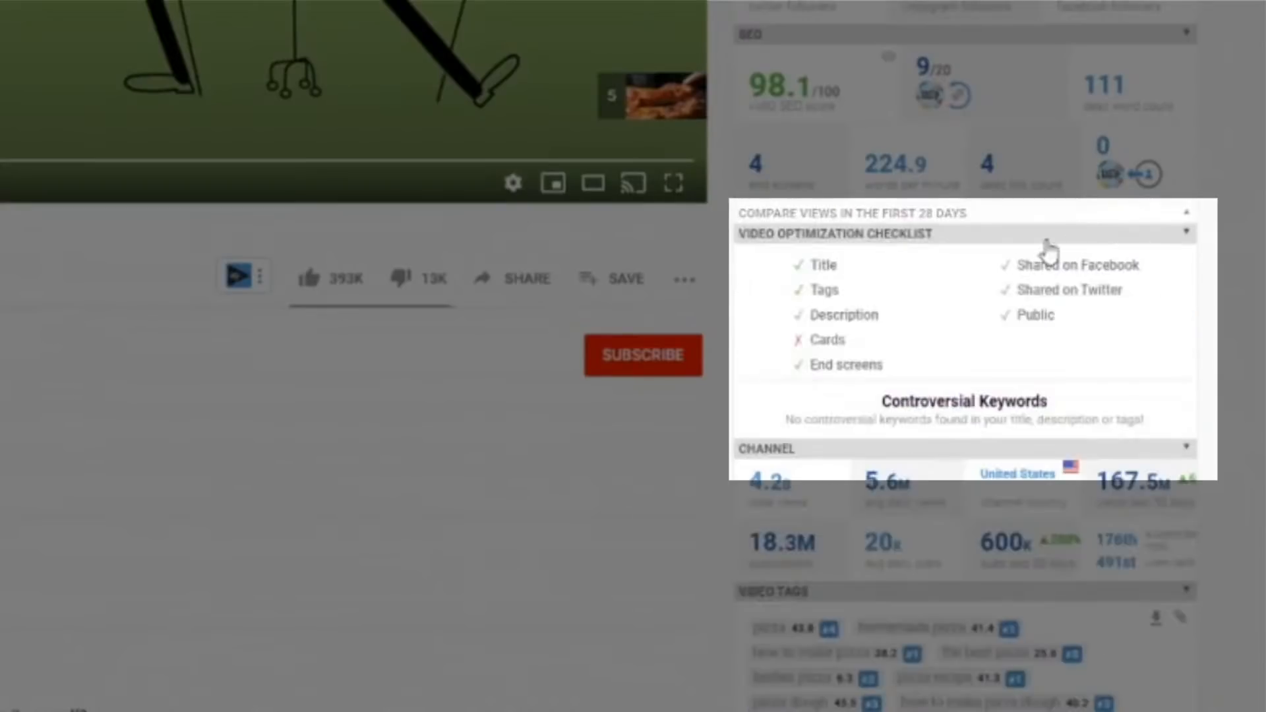
pyautogui.click(1009, 232)
pyautogui.click(1007, 219)
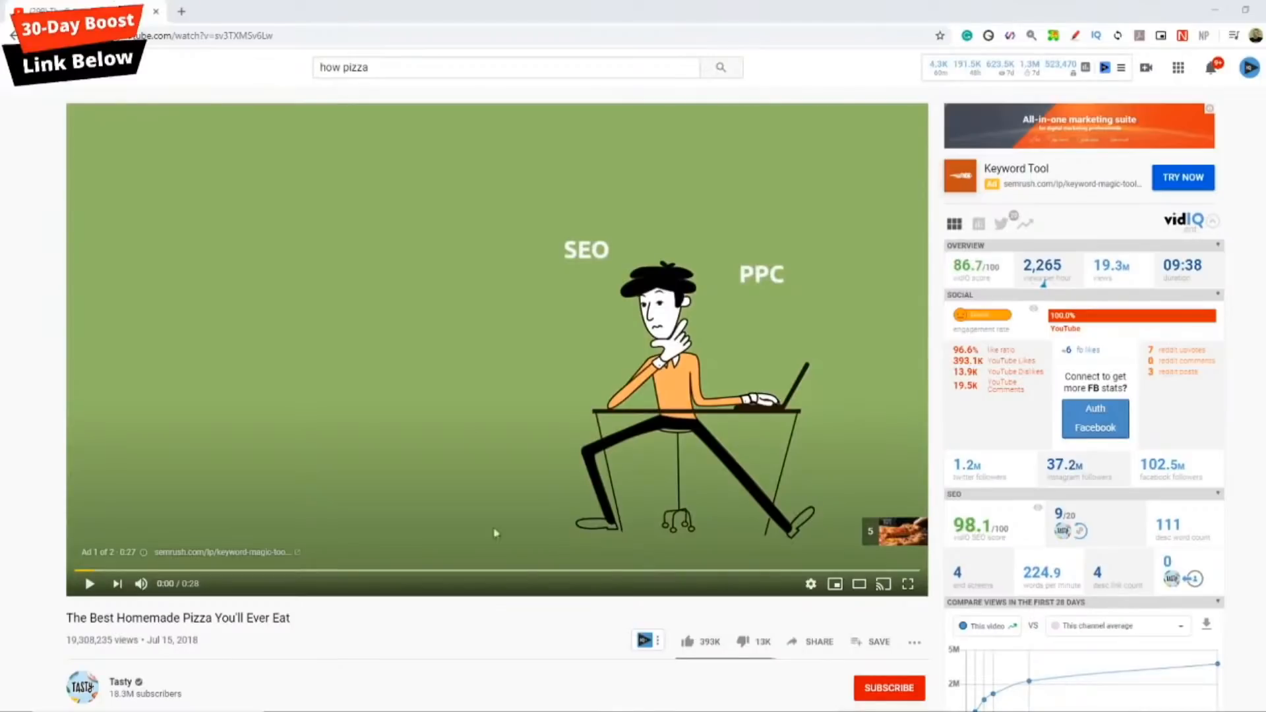
# Step: Open vidIQ's Competitors list and view this week's competitor videos by views per hour, closing the list when done
pyautogui.click(24, 67)
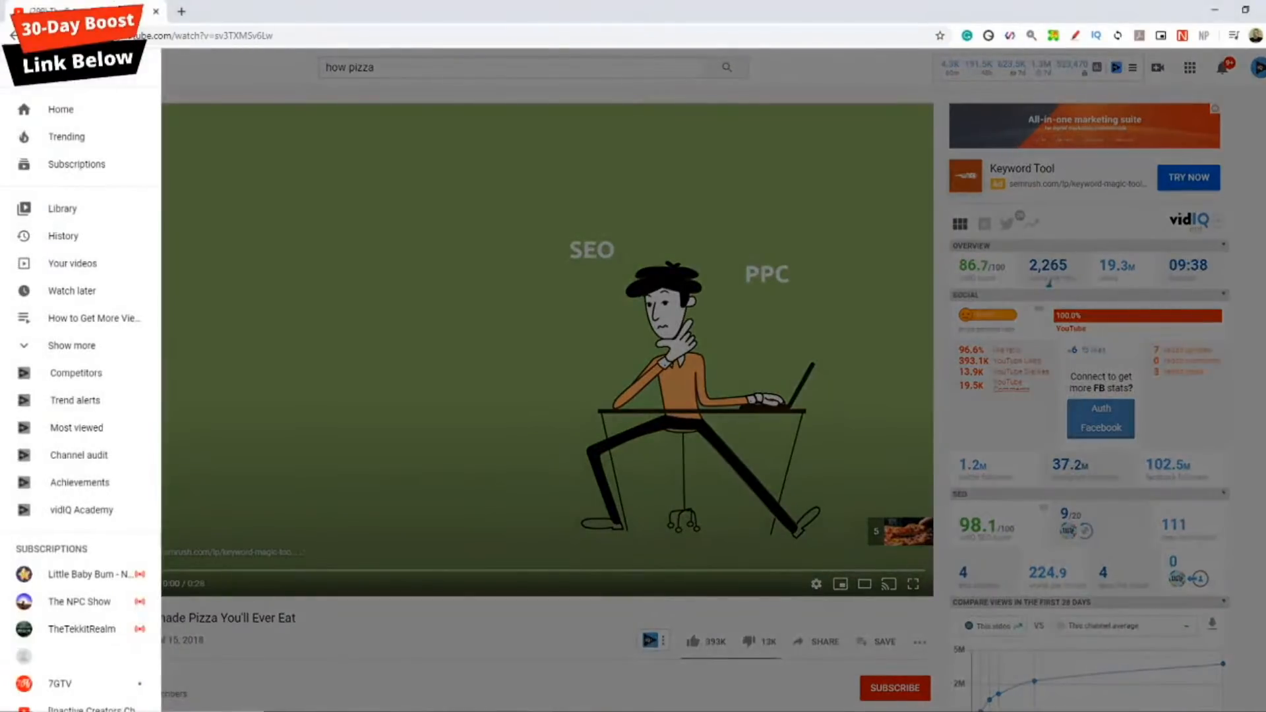
pyautogui.click(86, 382)
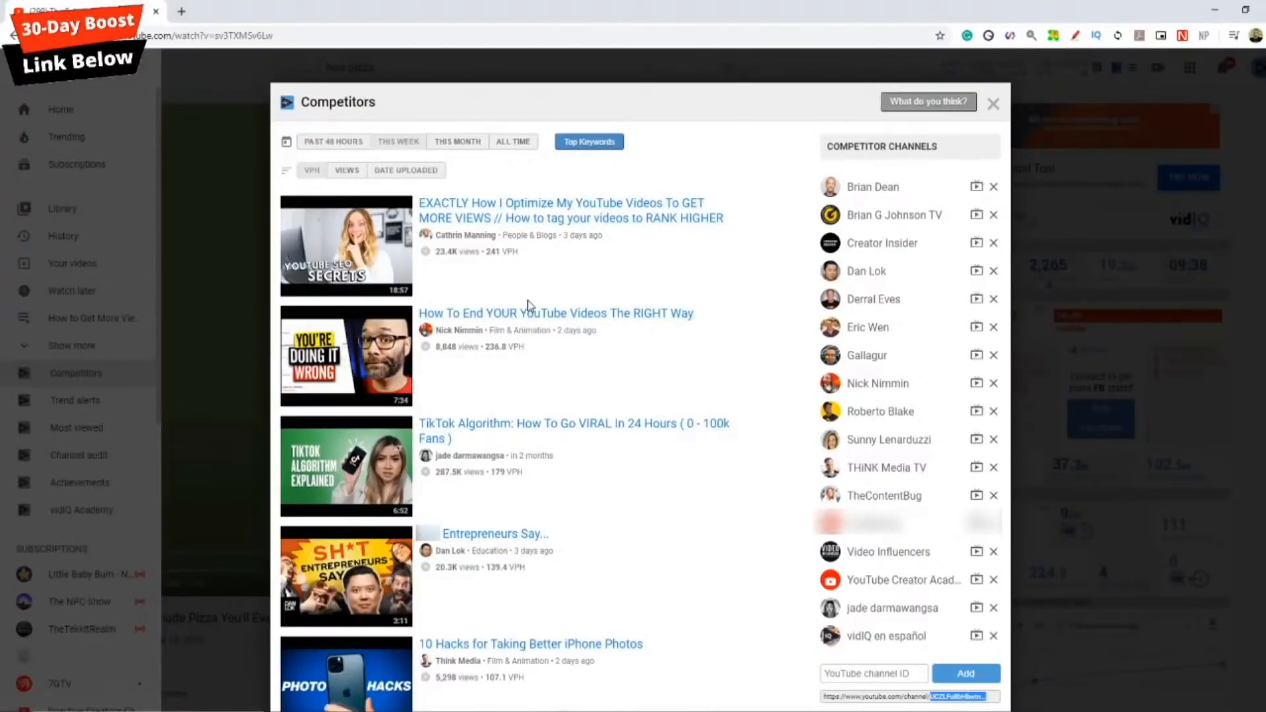
pyautogui.click(993, 104)
# Step: Open the Trend alerts tool and fill in a new alert named "fasdfa" with the keyword "fortnite"
pyautogui.click(90, 402)
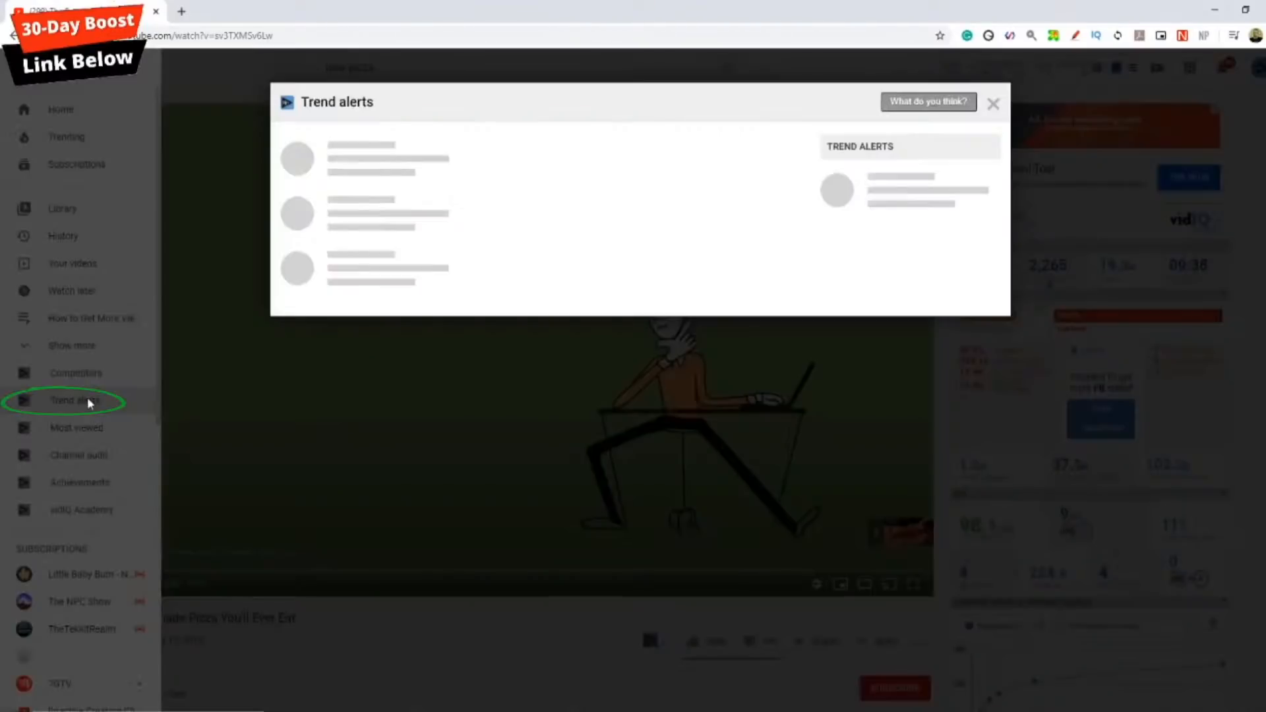
pyautogui.click(896, 217)
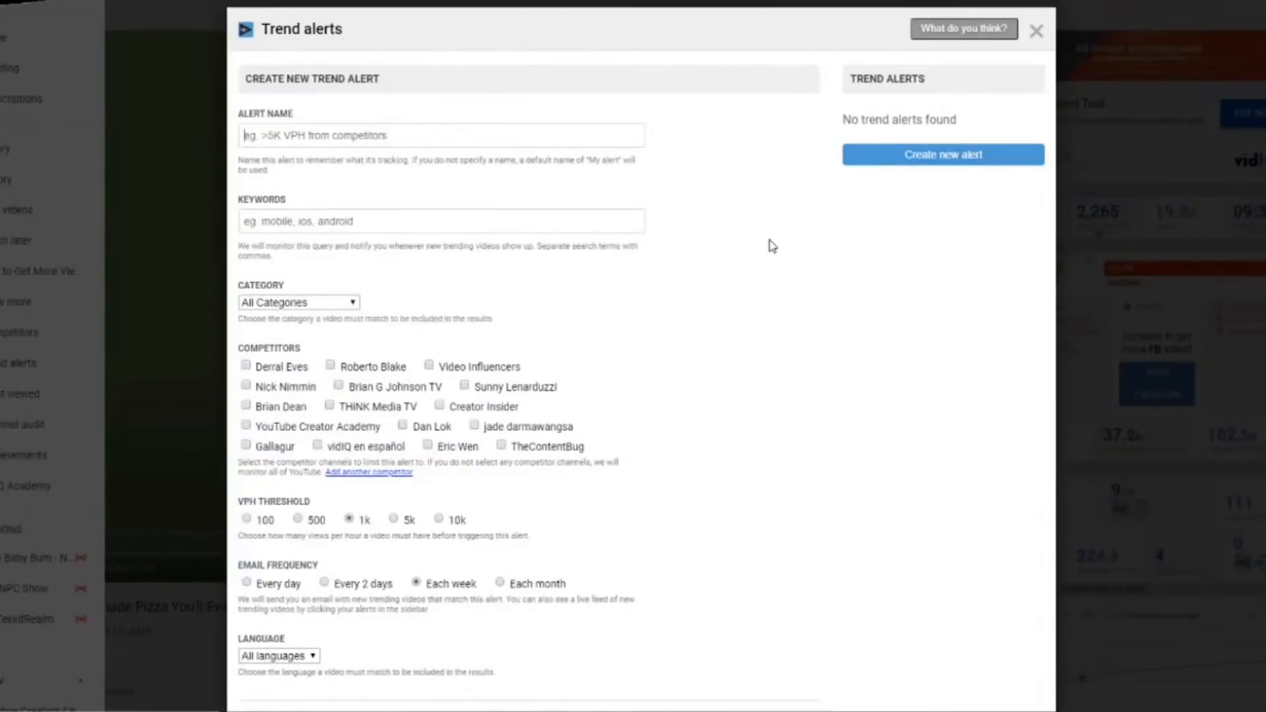
pyautogui.write('fasdfa')
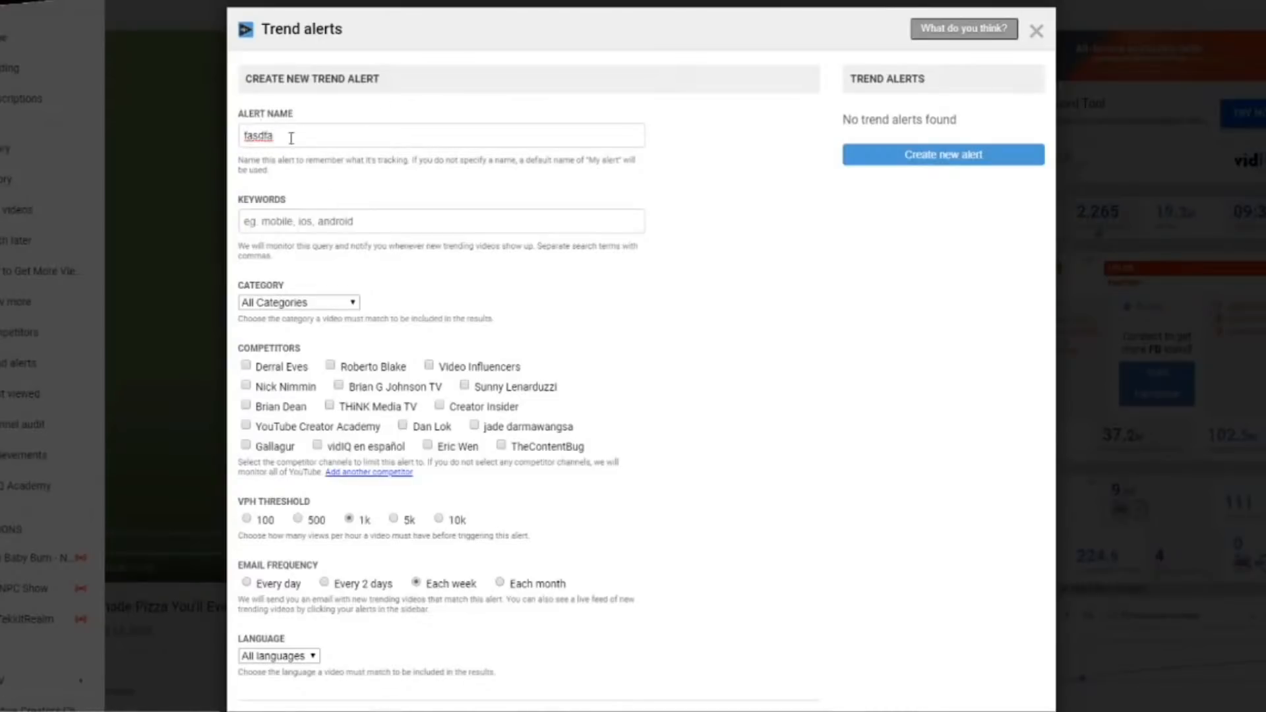
pyautogui.click(305, 213)
pyautogui.write('fortnitel')
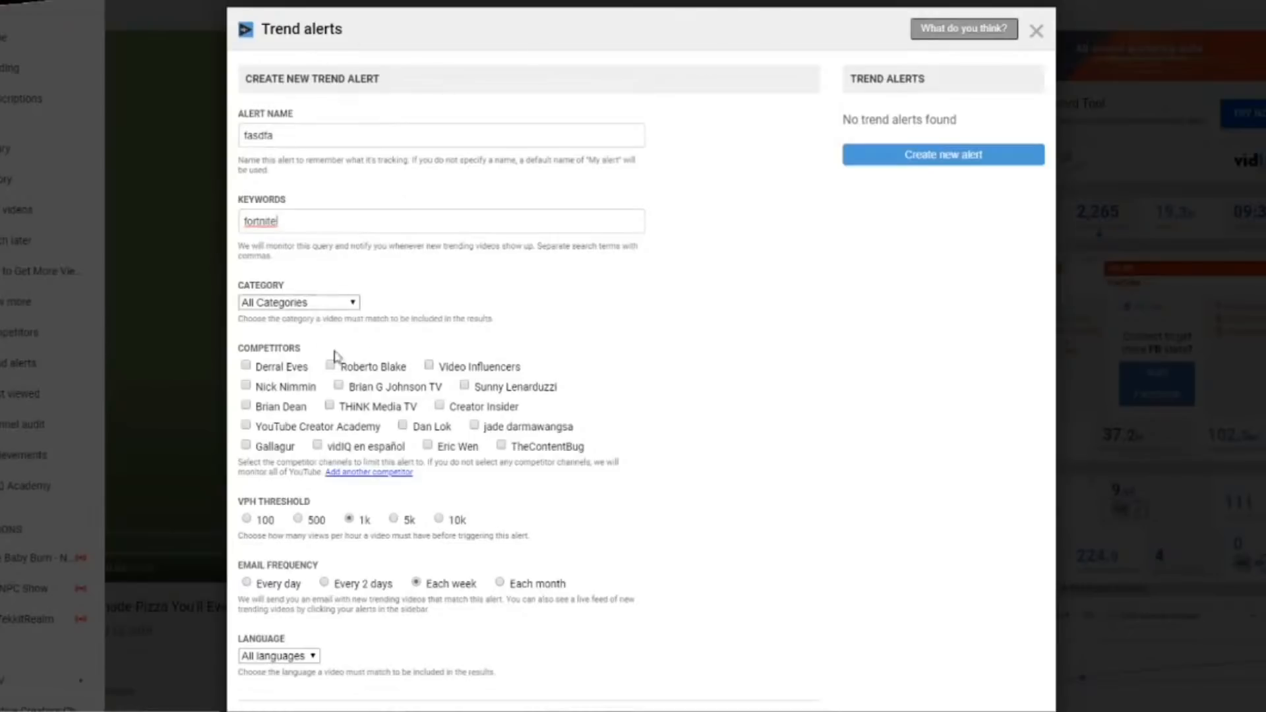
pyautogui.hotkey('ctrl', 'a')
pyautogui.click(480, 294)
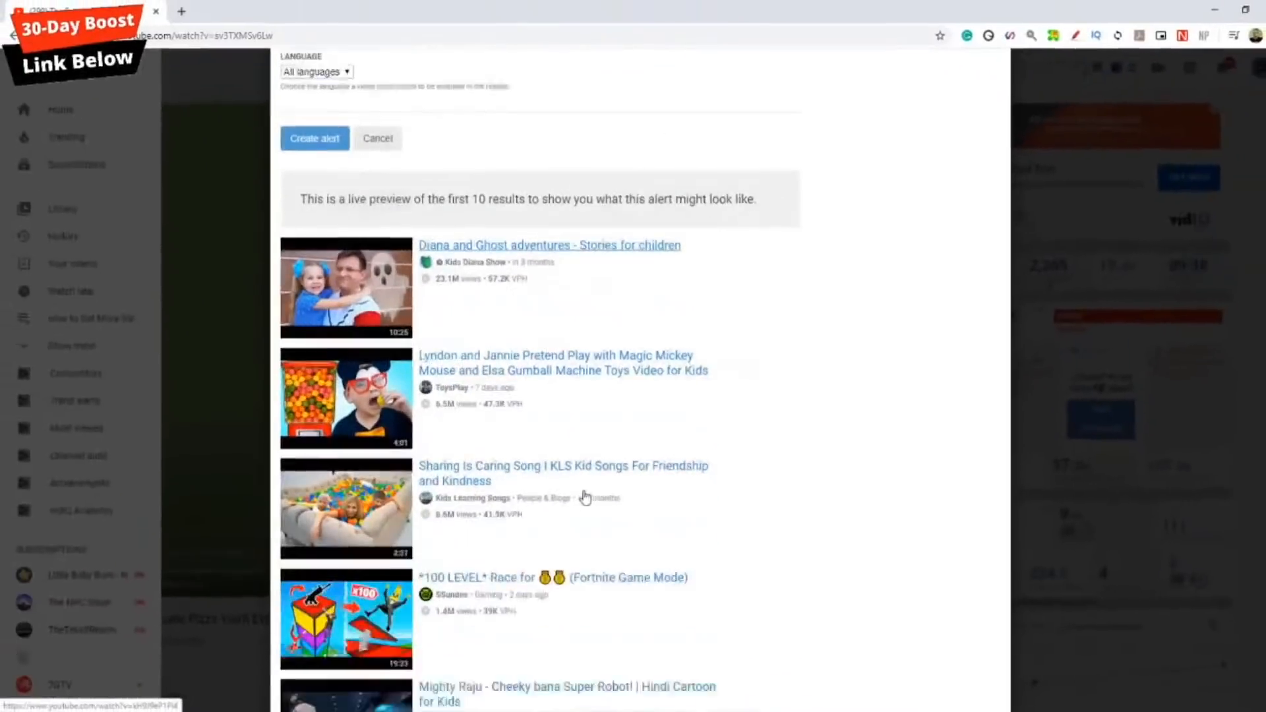
# Step: Examine the live preview of the Fortnite trend alert's results alongside its keyword, threshold, email frequency and language settings
pyautogui.scroll(-8, 588, 496)
pyautogui.scroll(-2, 587, 502)
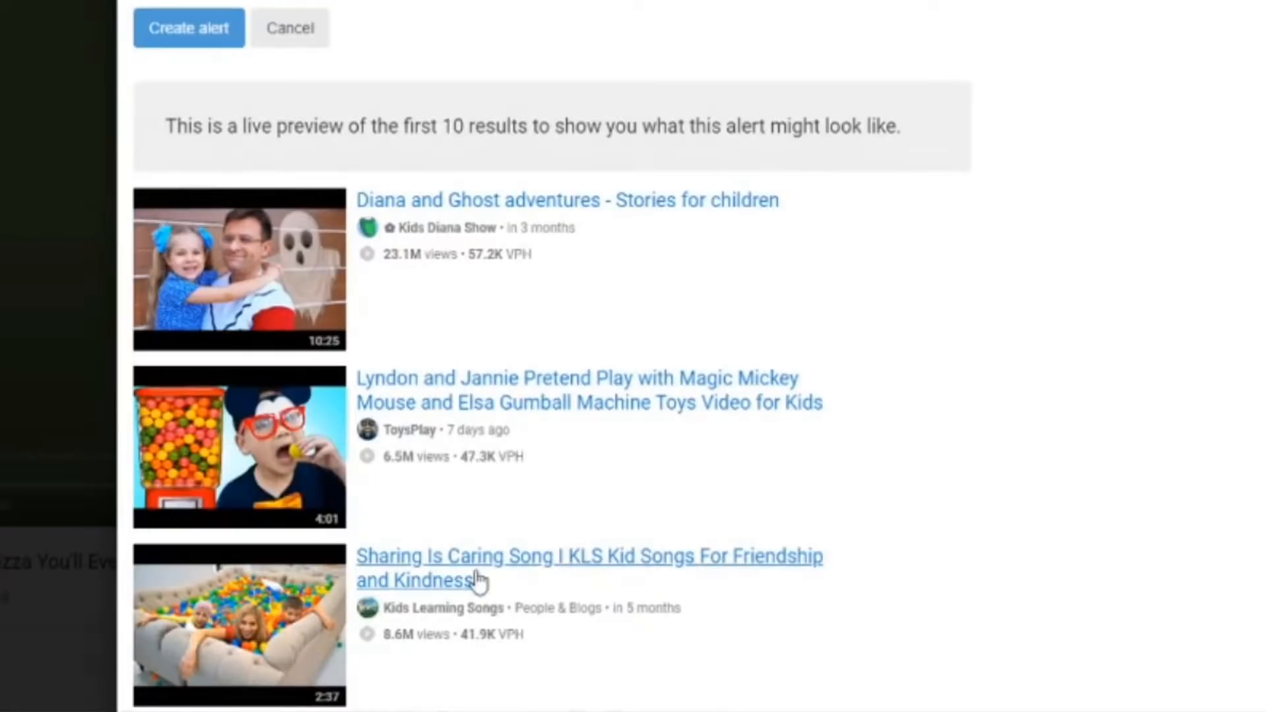
pyautogui.scroll(-2, 438, 588)
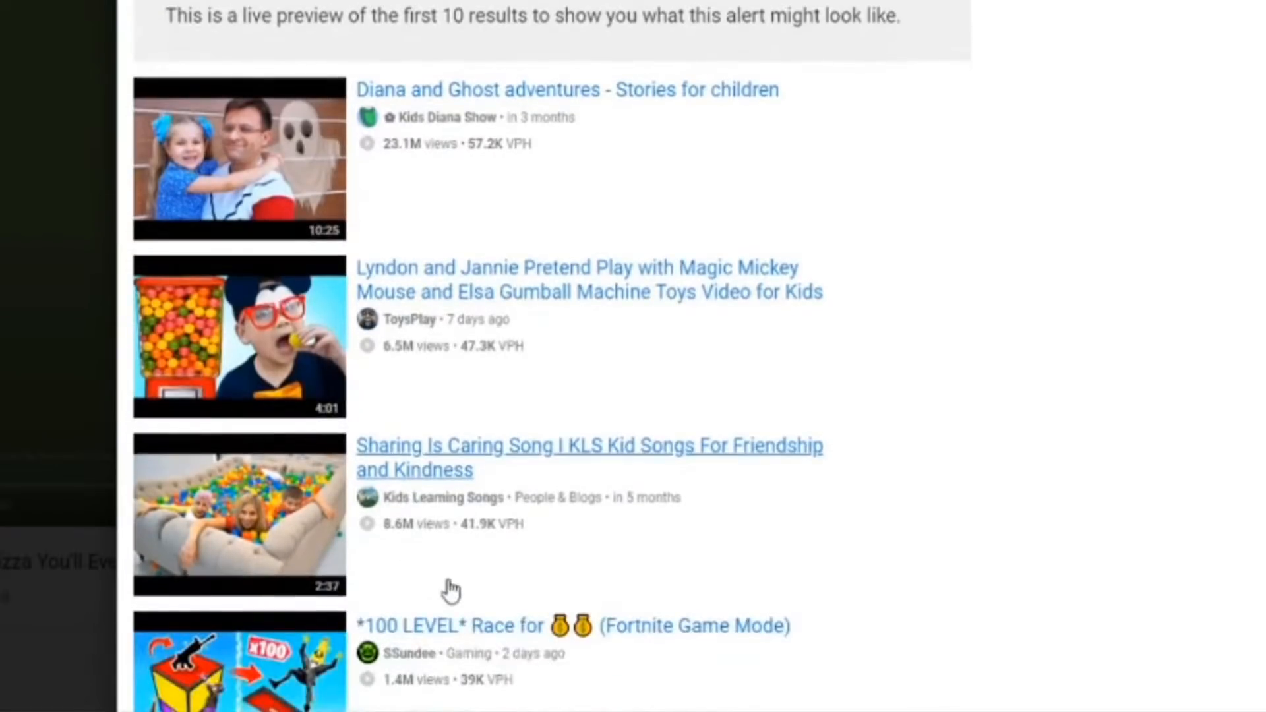
pyautogui.scroll(15, 523, 410)
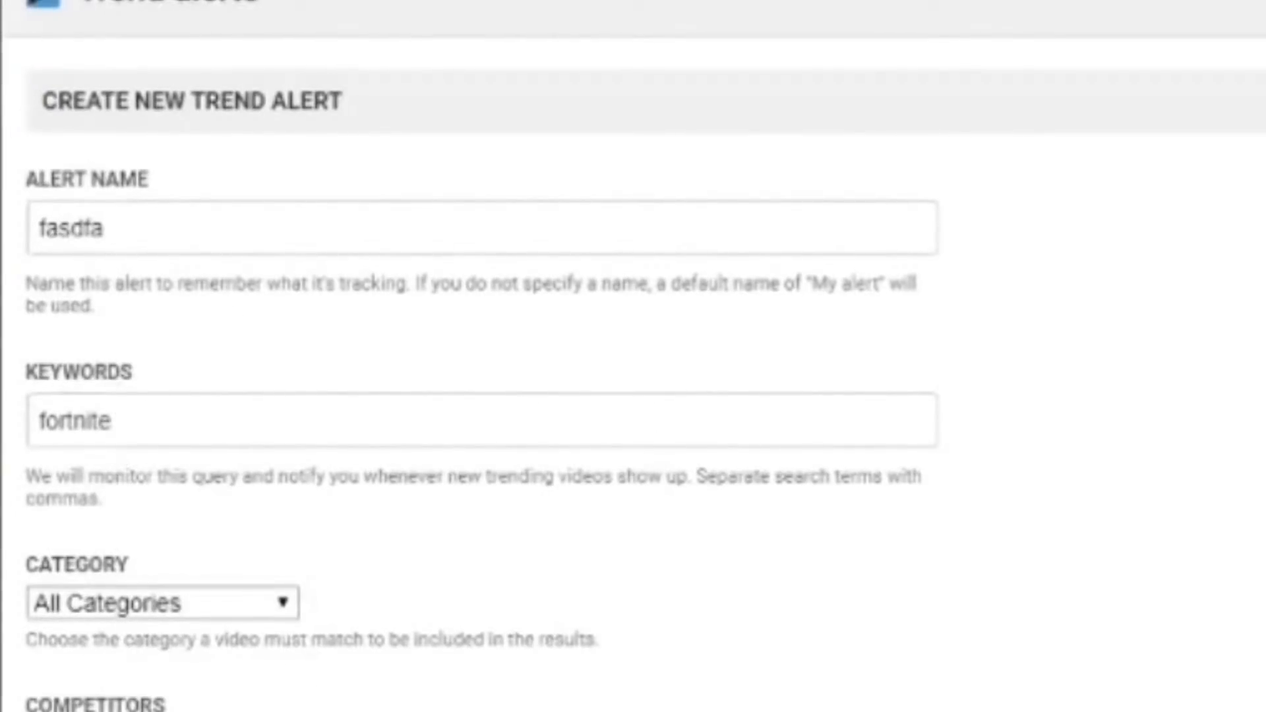
pyautogui.scroll(-10, 608, 432)
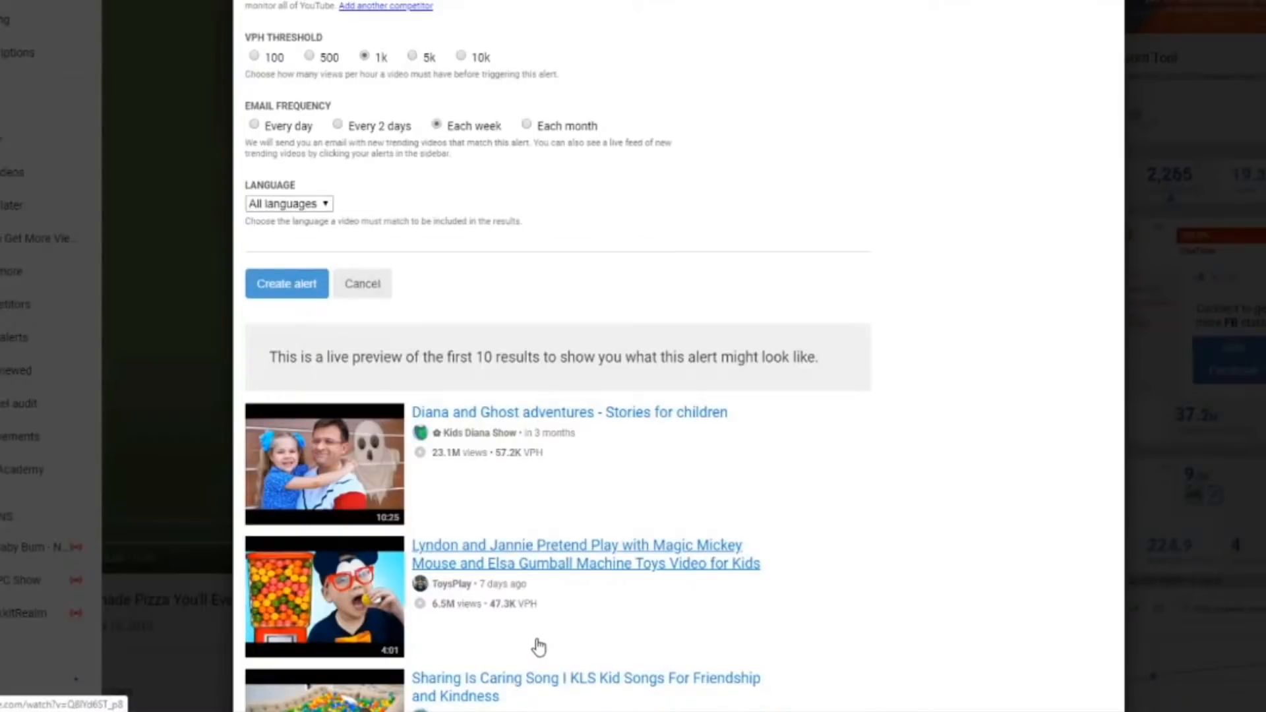
pyautogui.scroll(-1, 539, 648)
pyautogui.scroll(1, 539, 647)
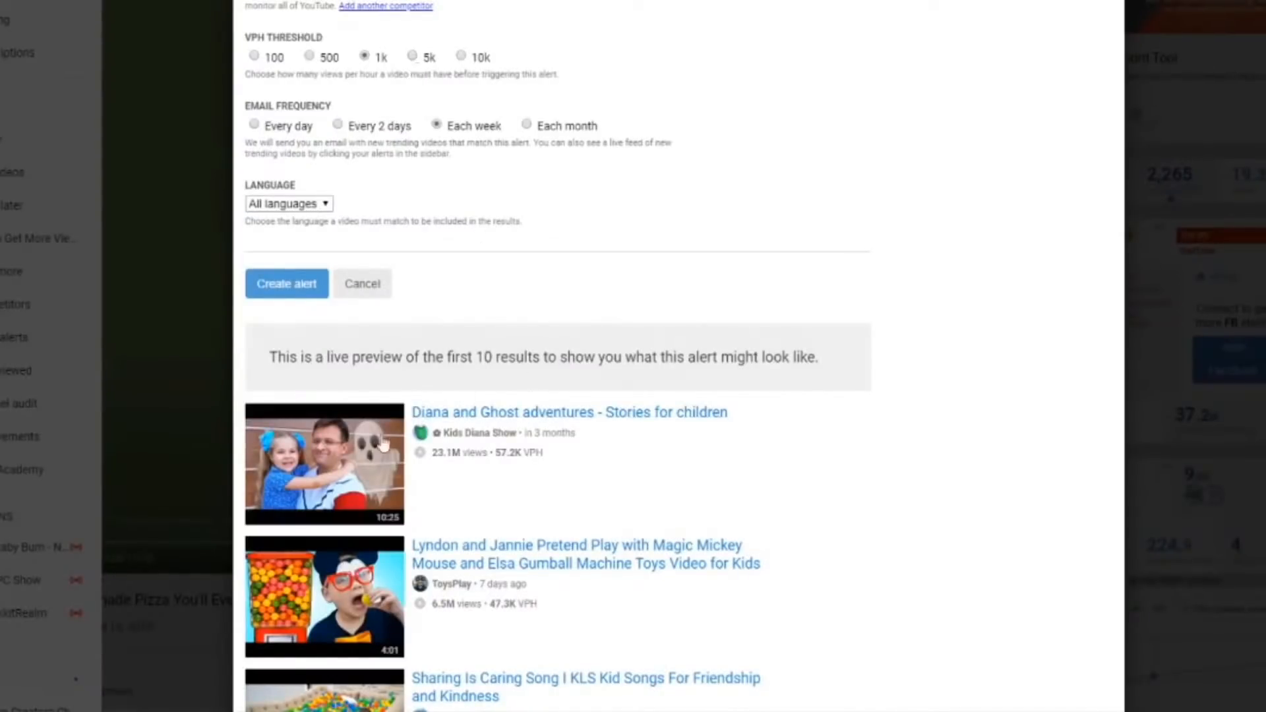
pyautogui.scroll(-5, 553, 495)
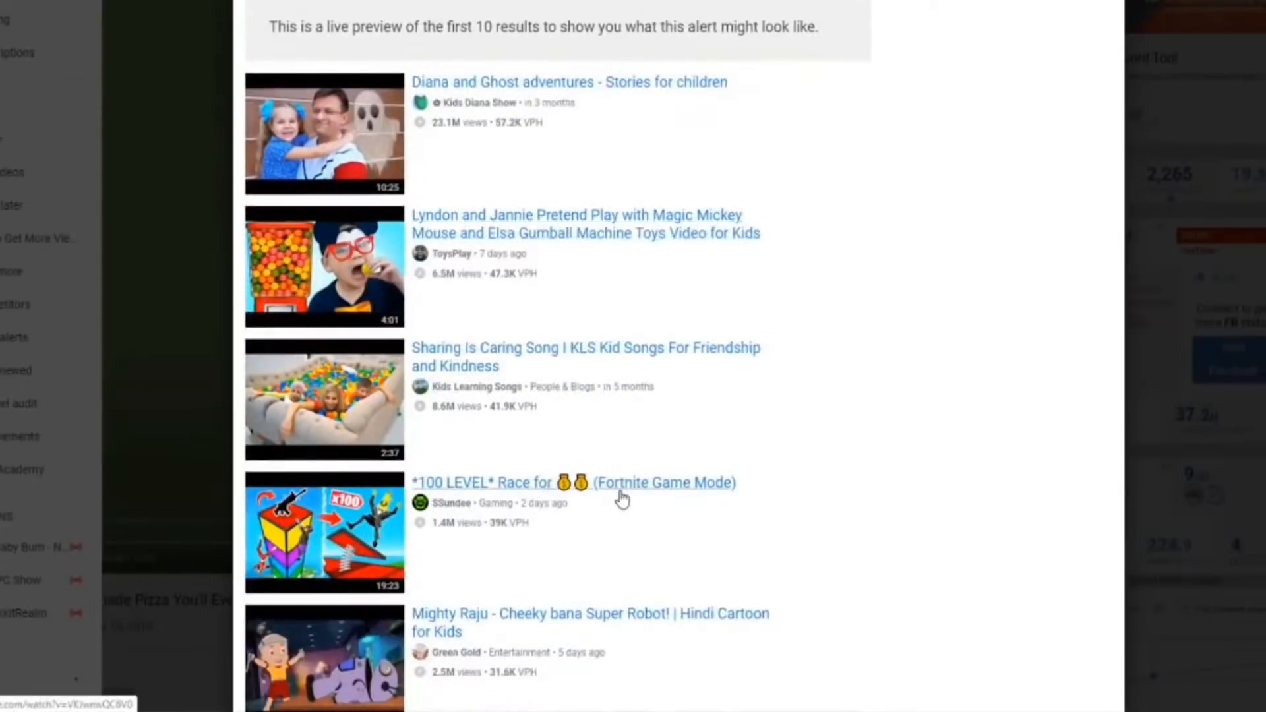
pyautogui.scroll(6, 622, 500)
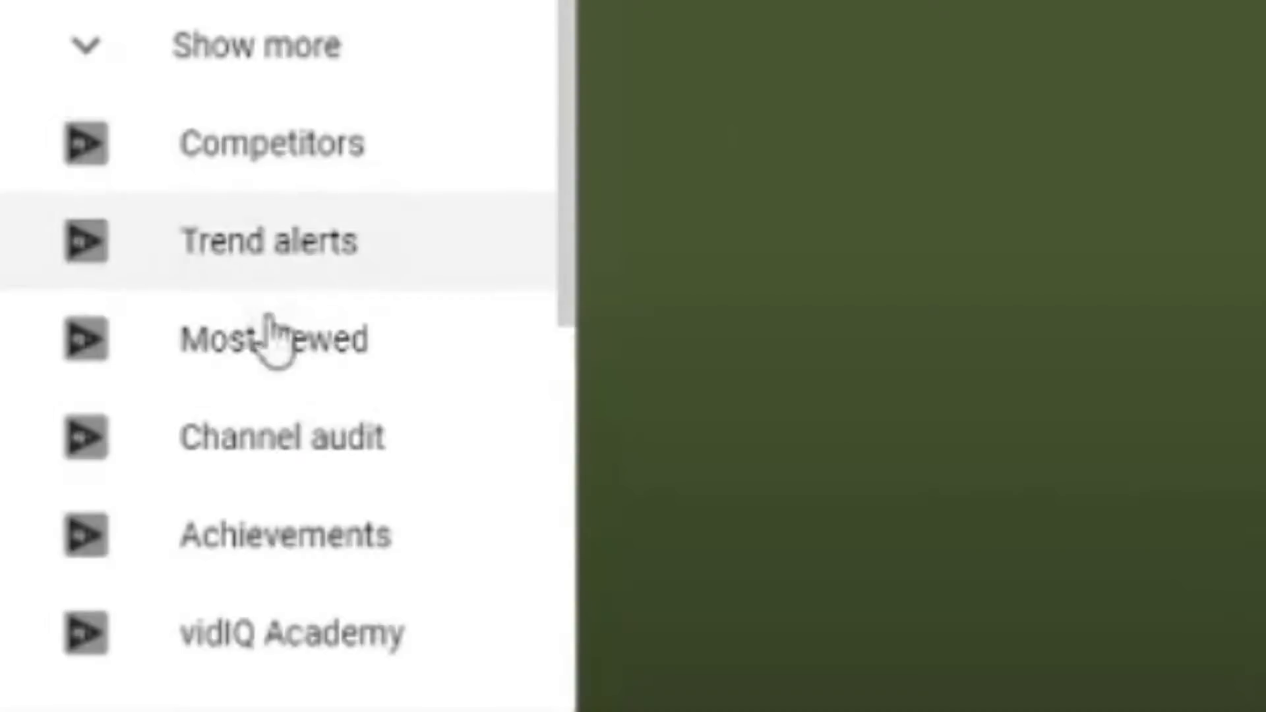
# Step: Open vidIQ's Most Viewed list and browse this week's United States videos ranked by views per hour
pyautogui.click(301, 351)
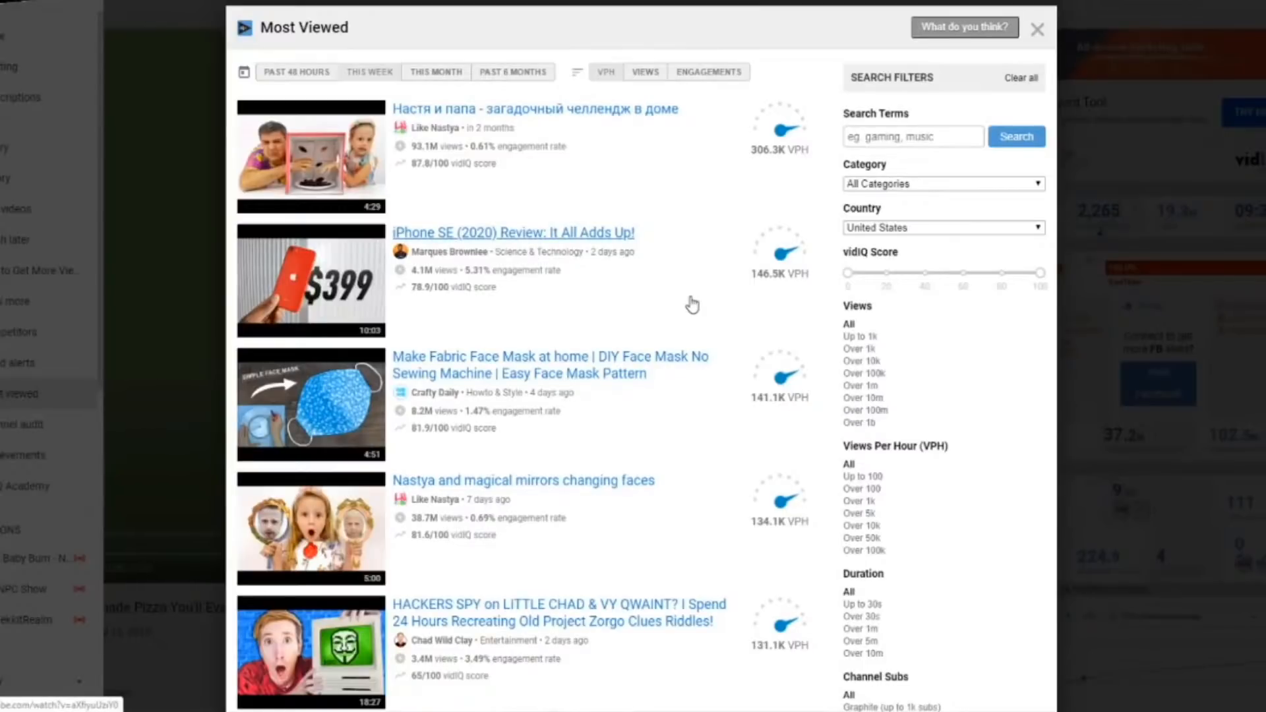
pyautogui.scroll(-10, 704, 345)
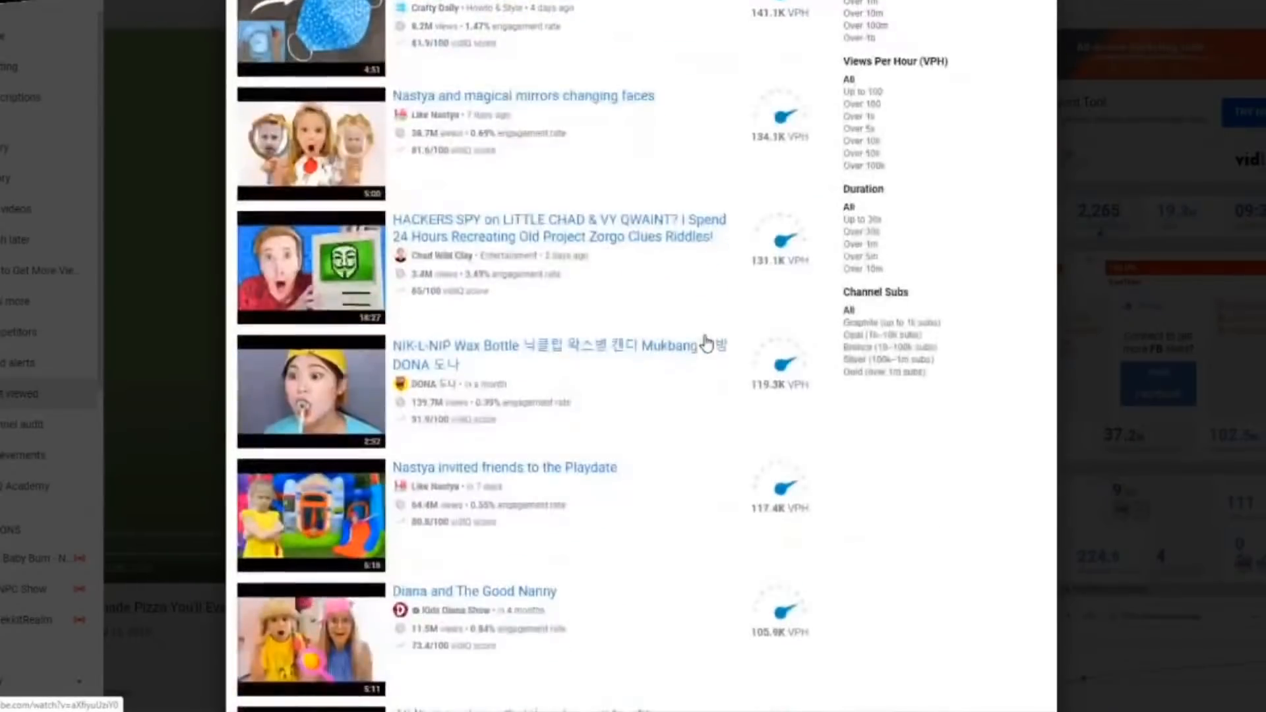
pyautogui.scroll(-5, 703, 347)
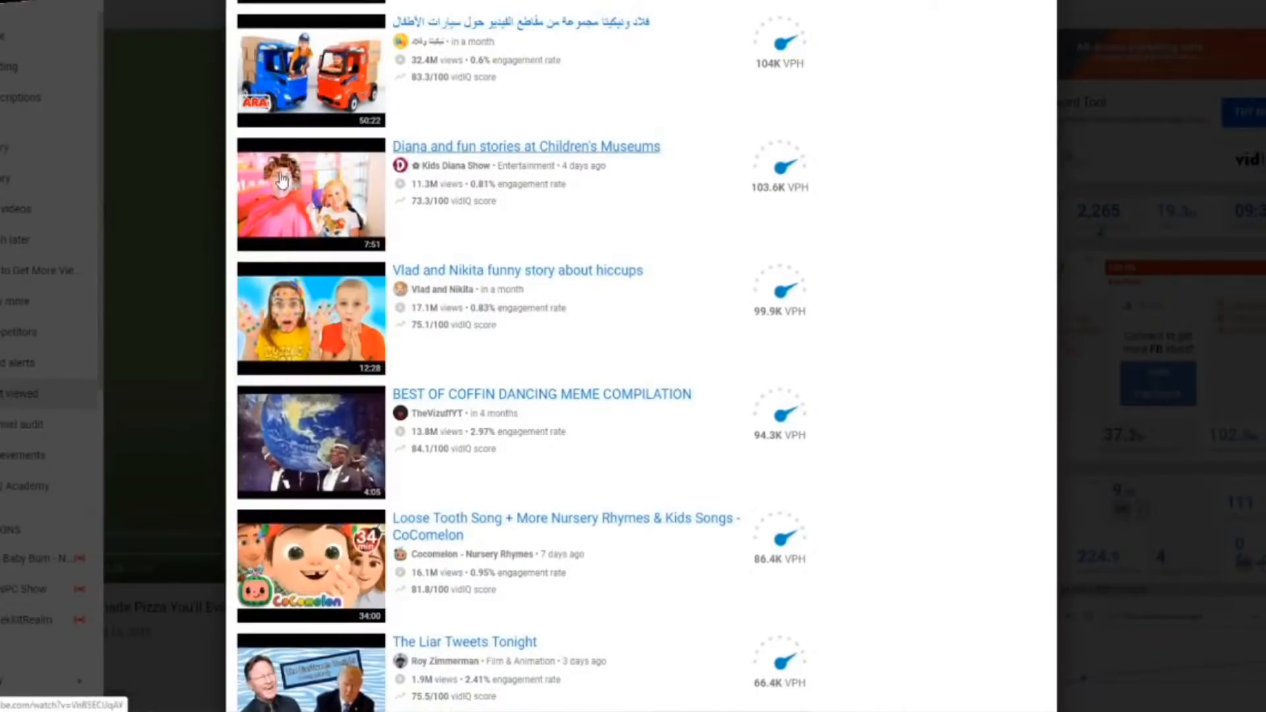
pyautogui.scroll(3, 348, 173)
pyautogui.scroll(4, 478, 191)
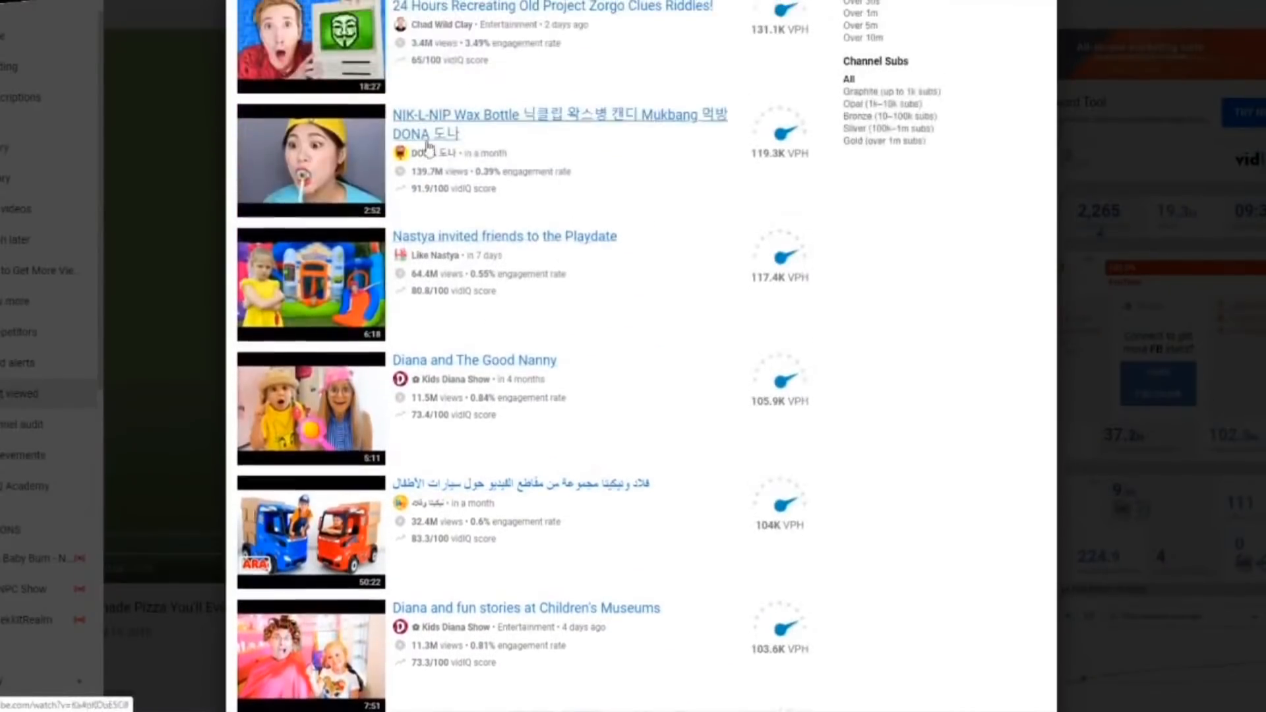
pyautogui.scroll(3, 631, 338)
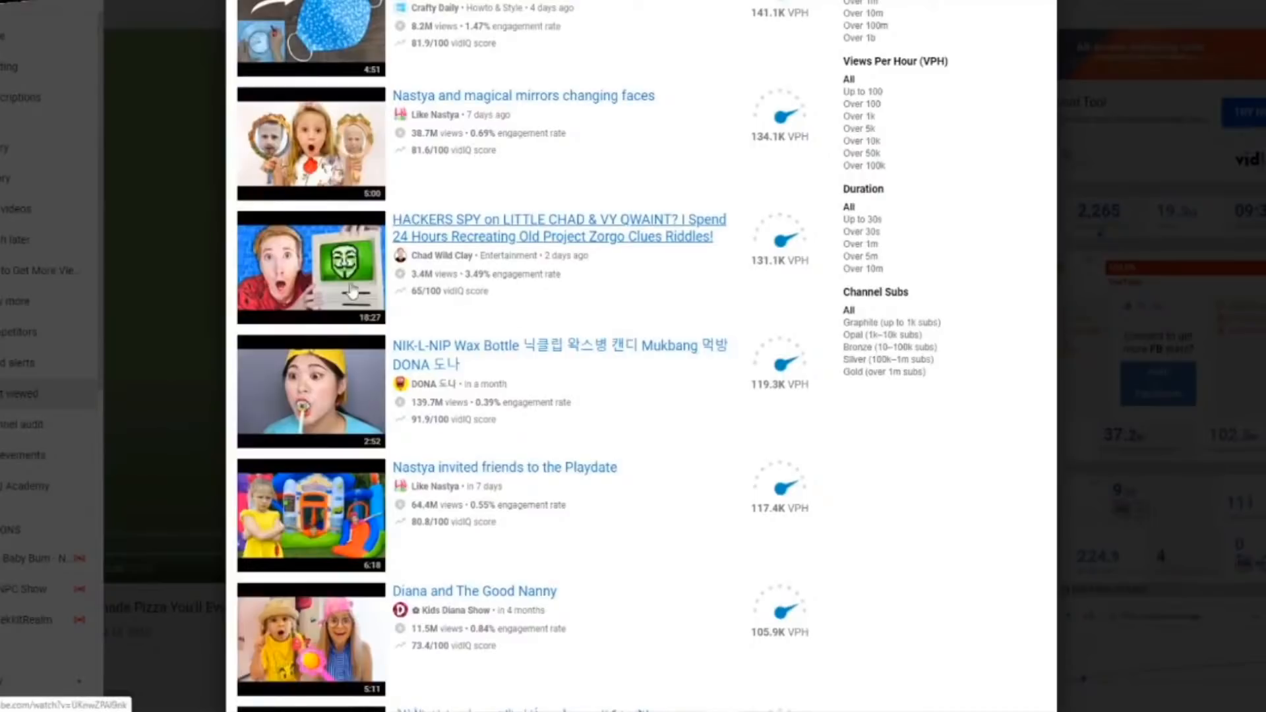
pyautogui.scroll(2, 491, 326)
pyautogui.scroll(2, 491, 326)
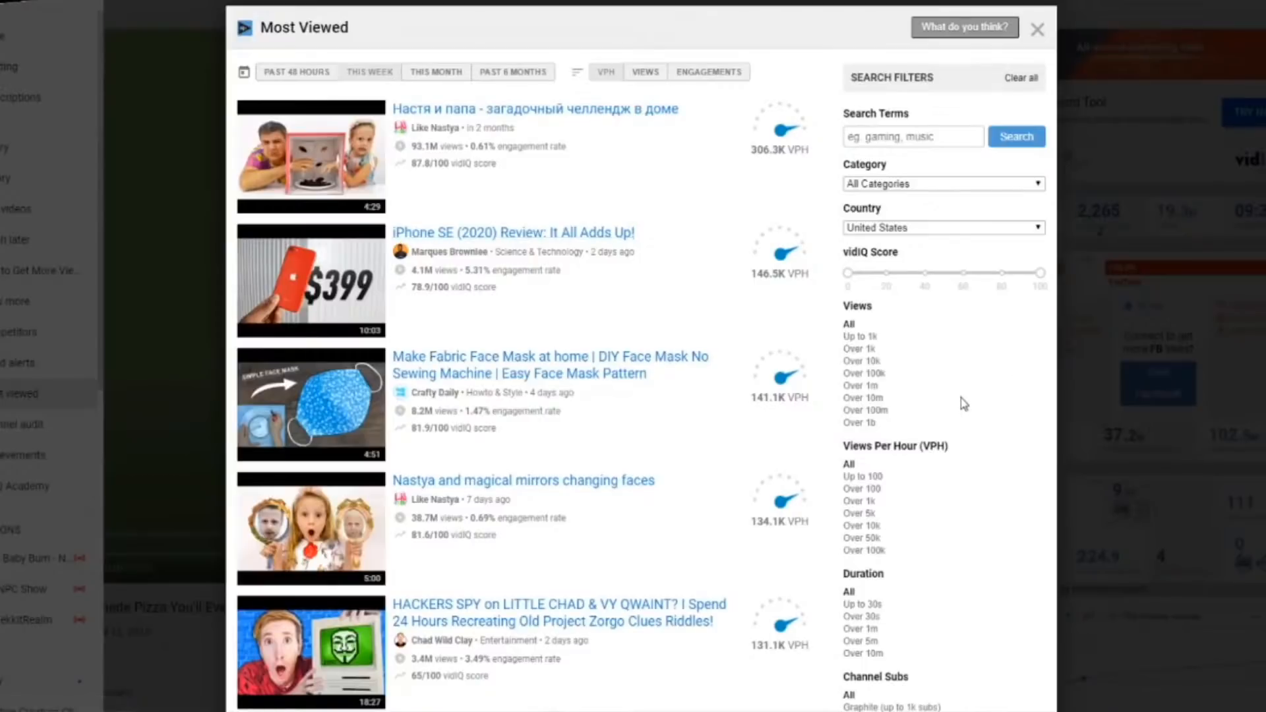
# Step: Review the Most Viewed search filters, including channel subscribers, category and country options, and close the list
pyautogui.scroll(-5, 952, 399)
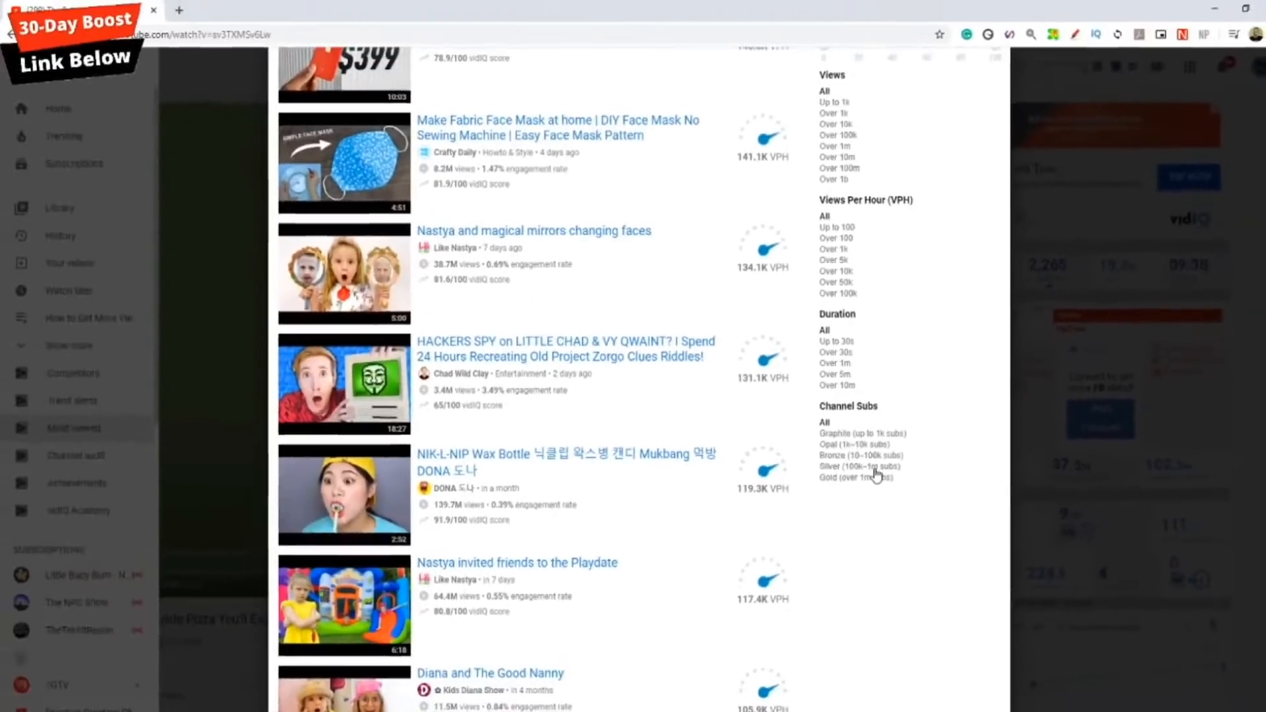
pyautogui.scroll(5, 726, 362)
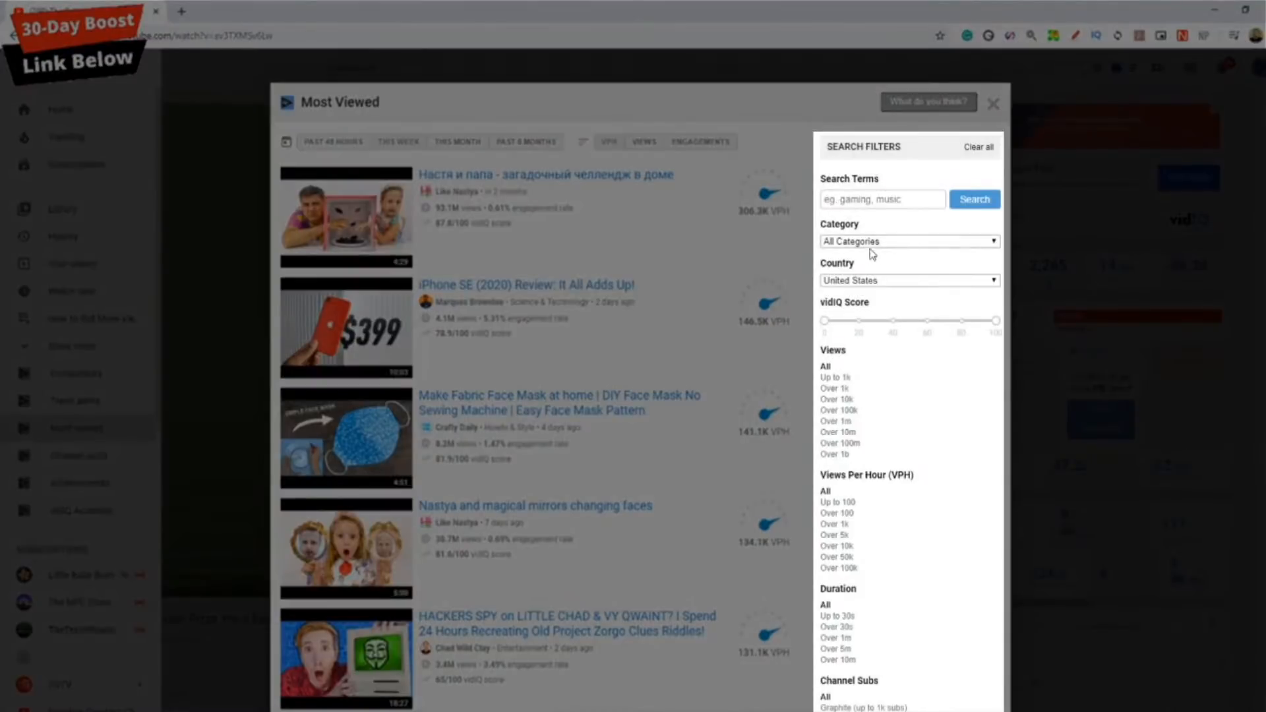
pyautogui.click(874, 243)
pyautogui.click(875, 253)
pyautogui.click(879, 280)
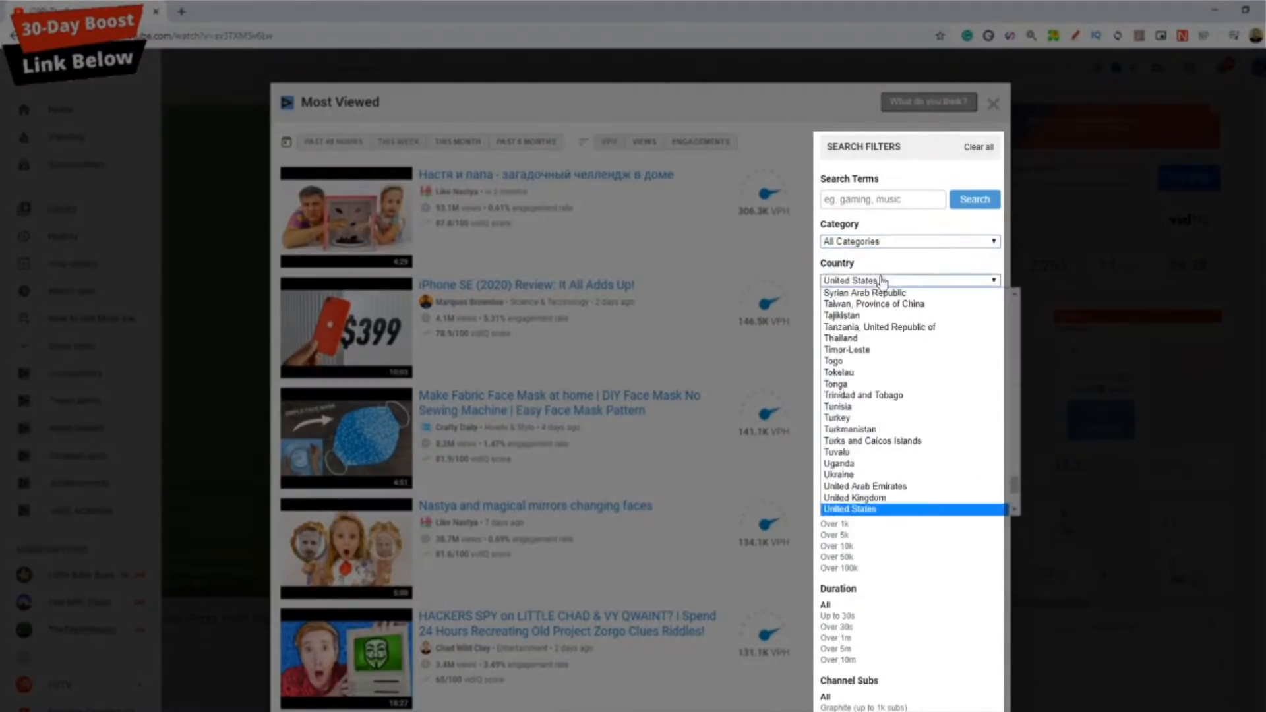
pyautogui.click(883, 280)
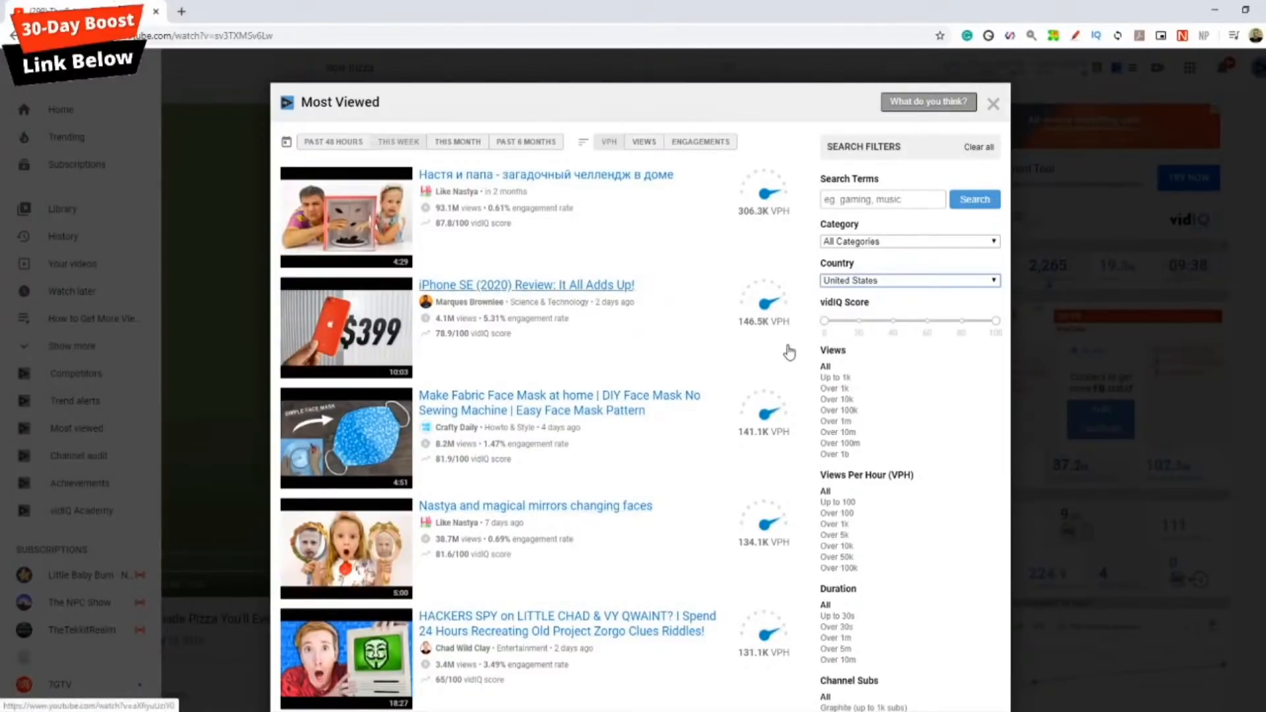
pyautogui.click(993, 103)
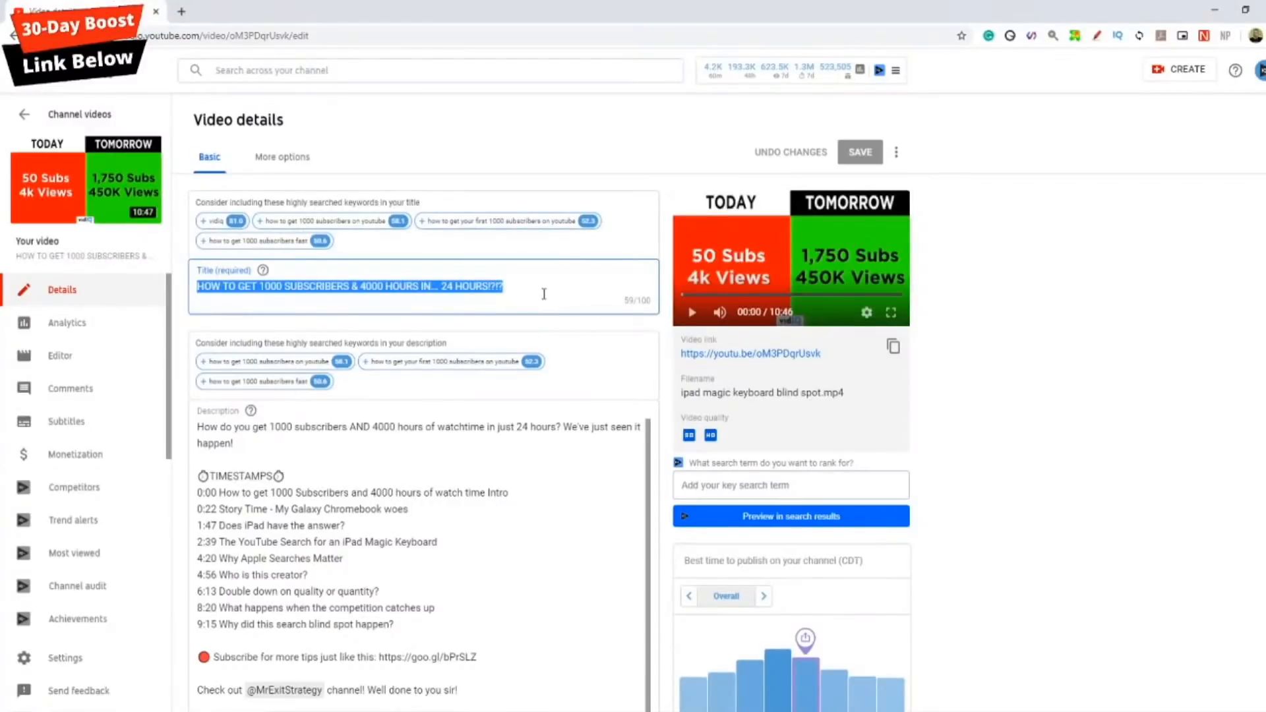
# Step: Preview the video in search results for the key search term "how to get 1000 subscribers"
pyautogui.click(501, 453)
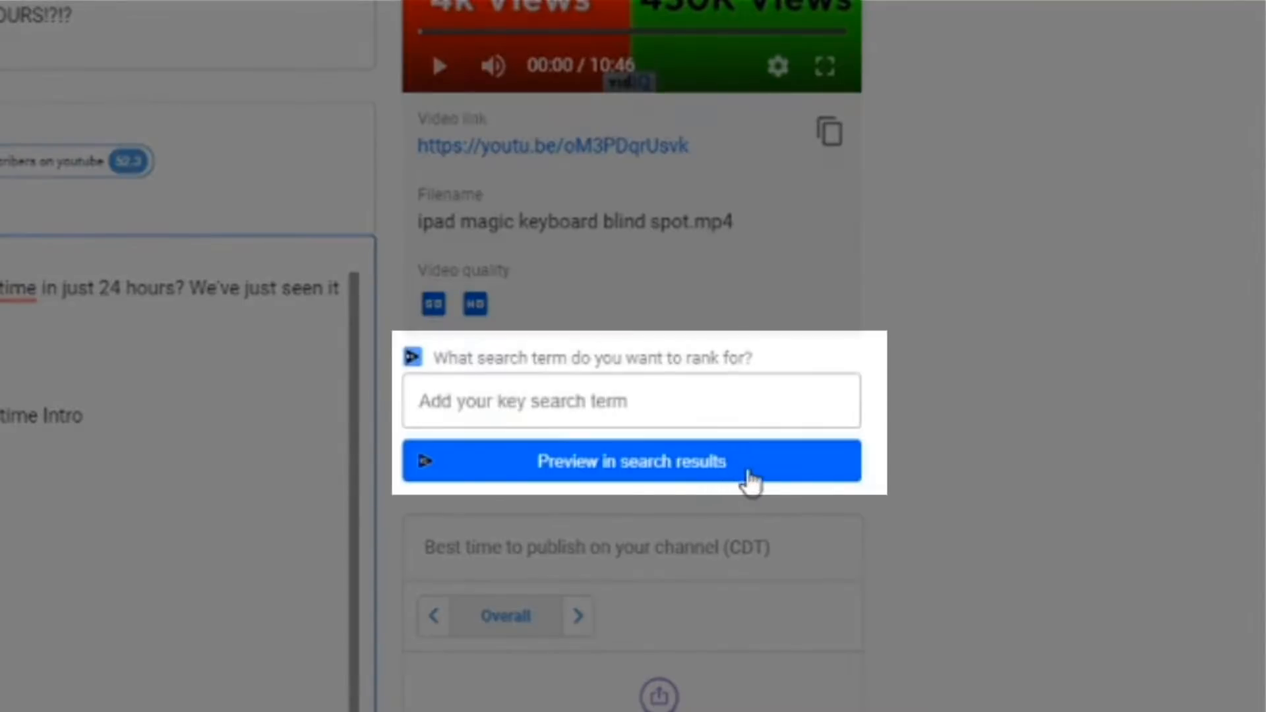
pyautogui.click(534, 415)
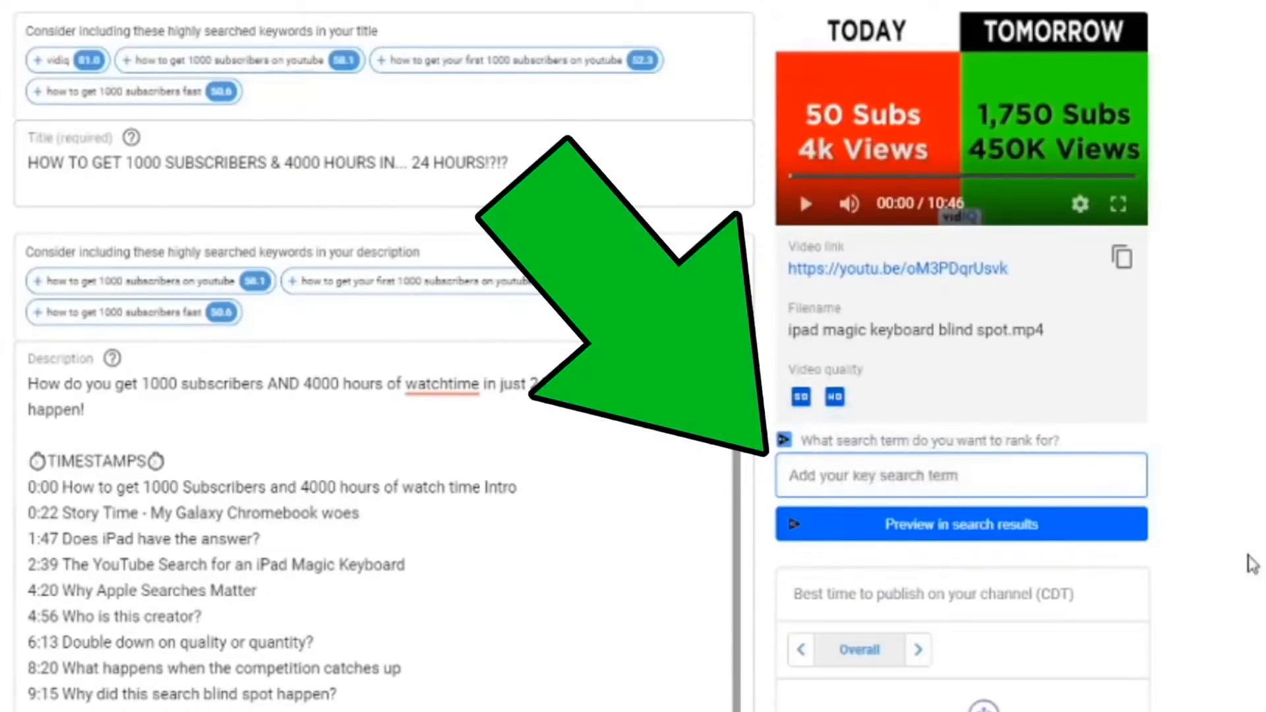
pyautogui.write('how to get 10')
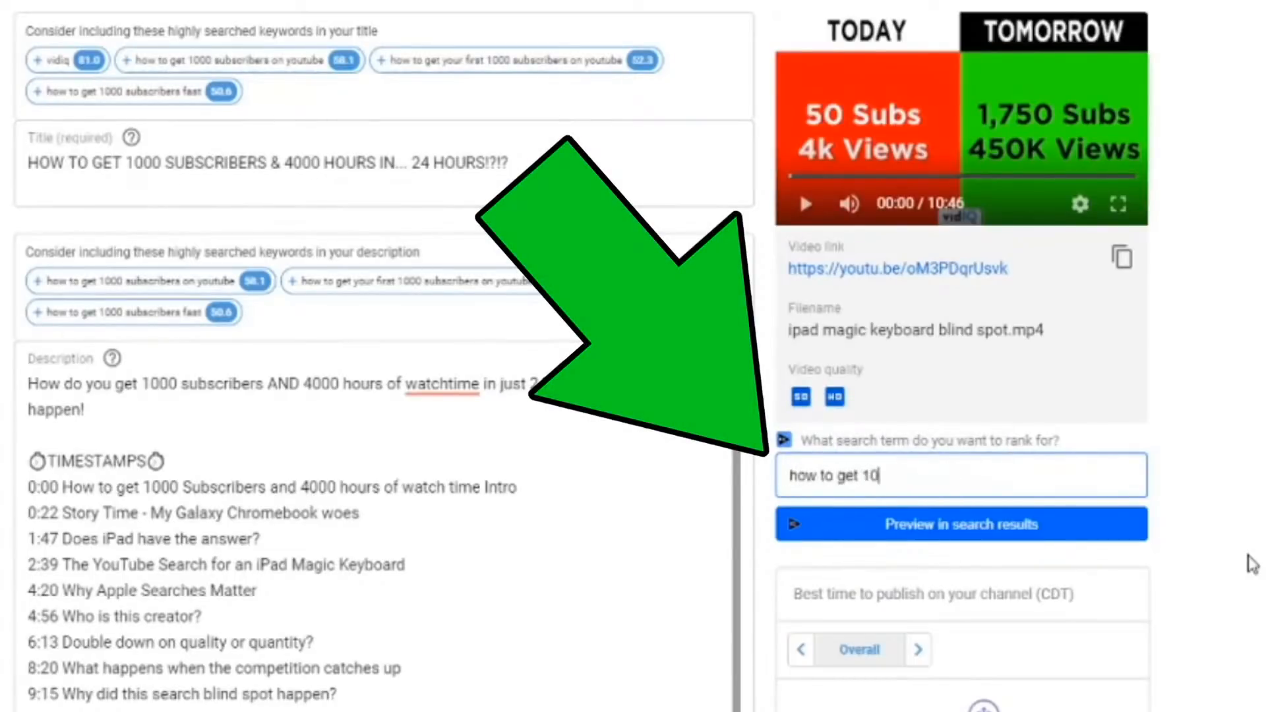
pyautogui.write('00 subscribers')
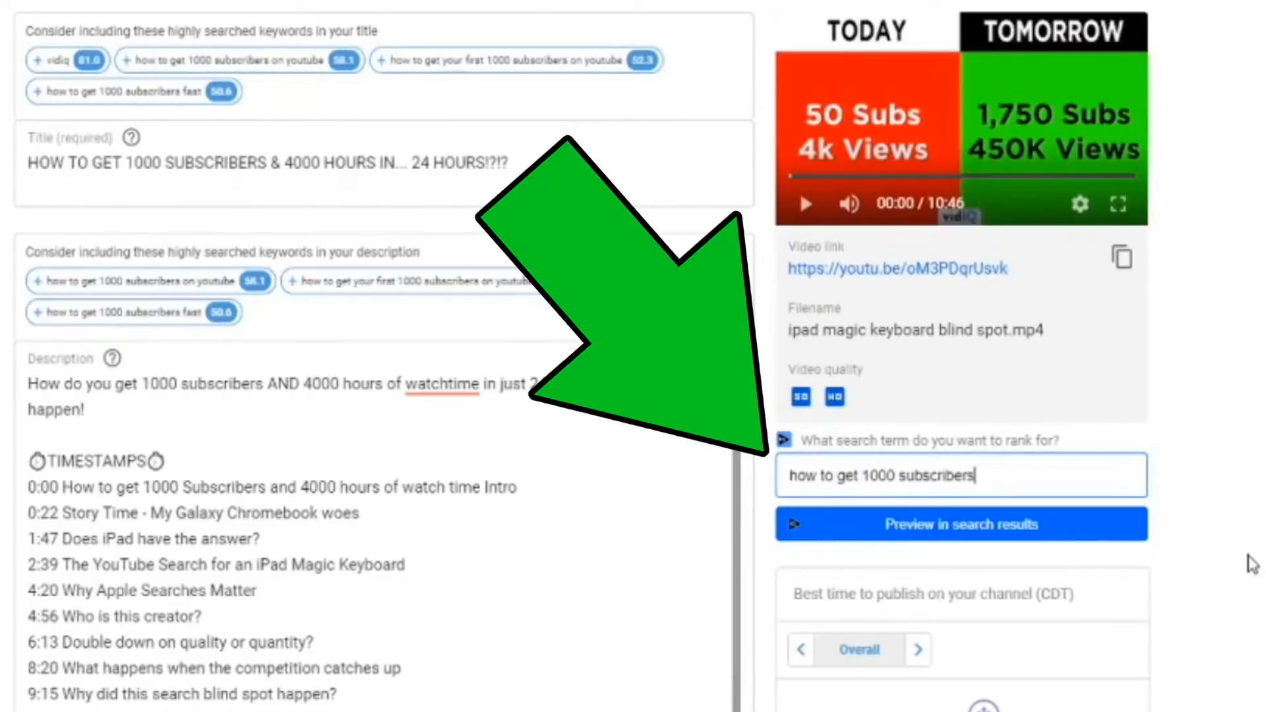
pyautogui.click(953, 531)
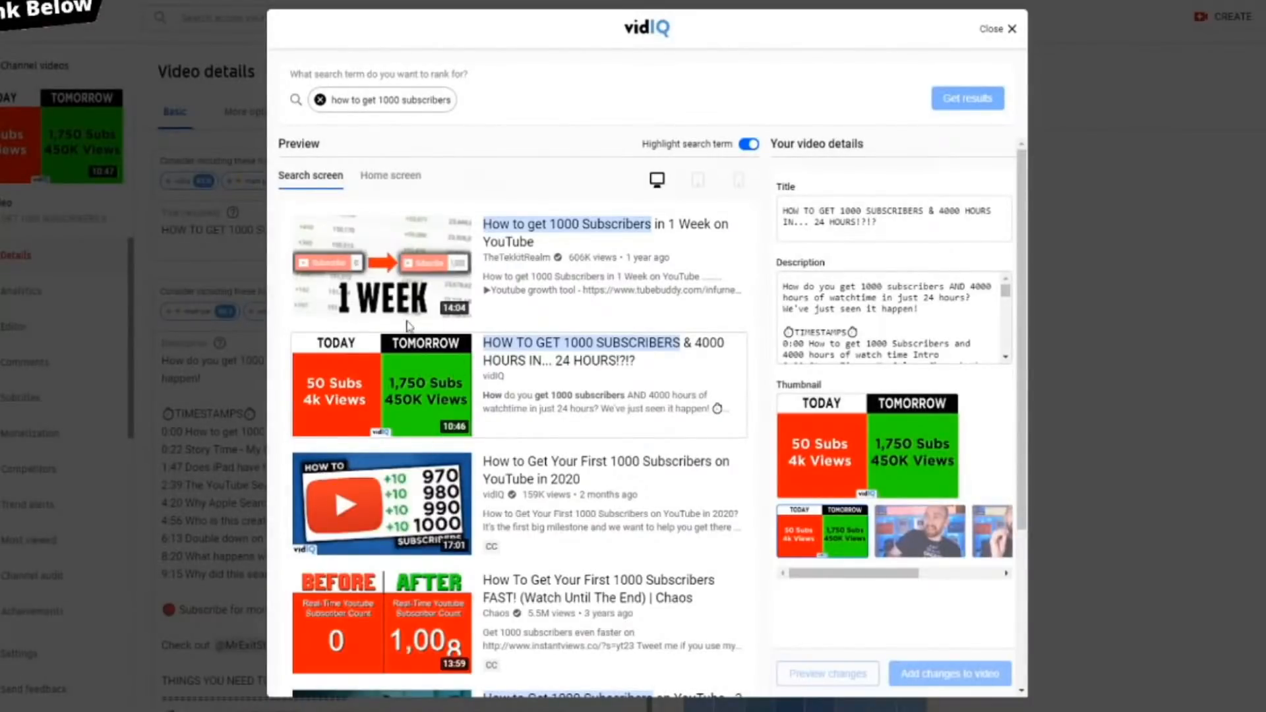
# Step: Compare the video with competing results in the search preview and try the editable title field
pyautogui.scroll(-4, 422, 462)
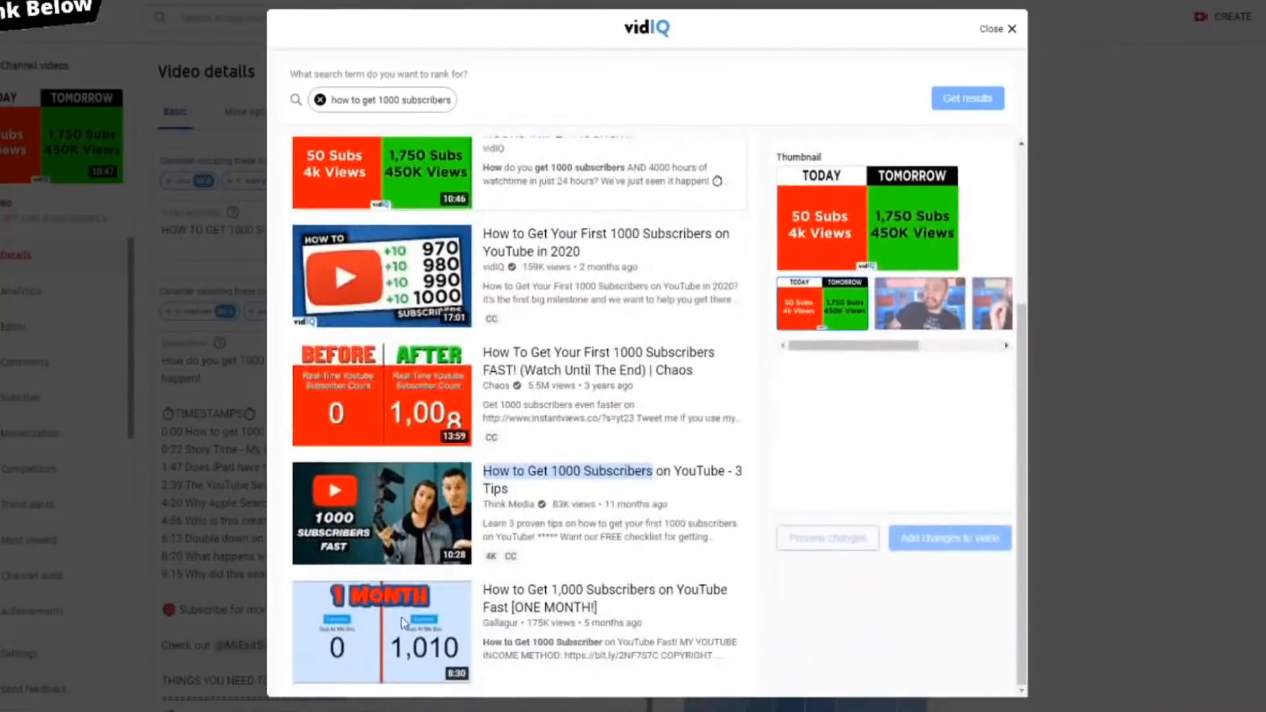
pyautogui.scroll(4, 403, 623)
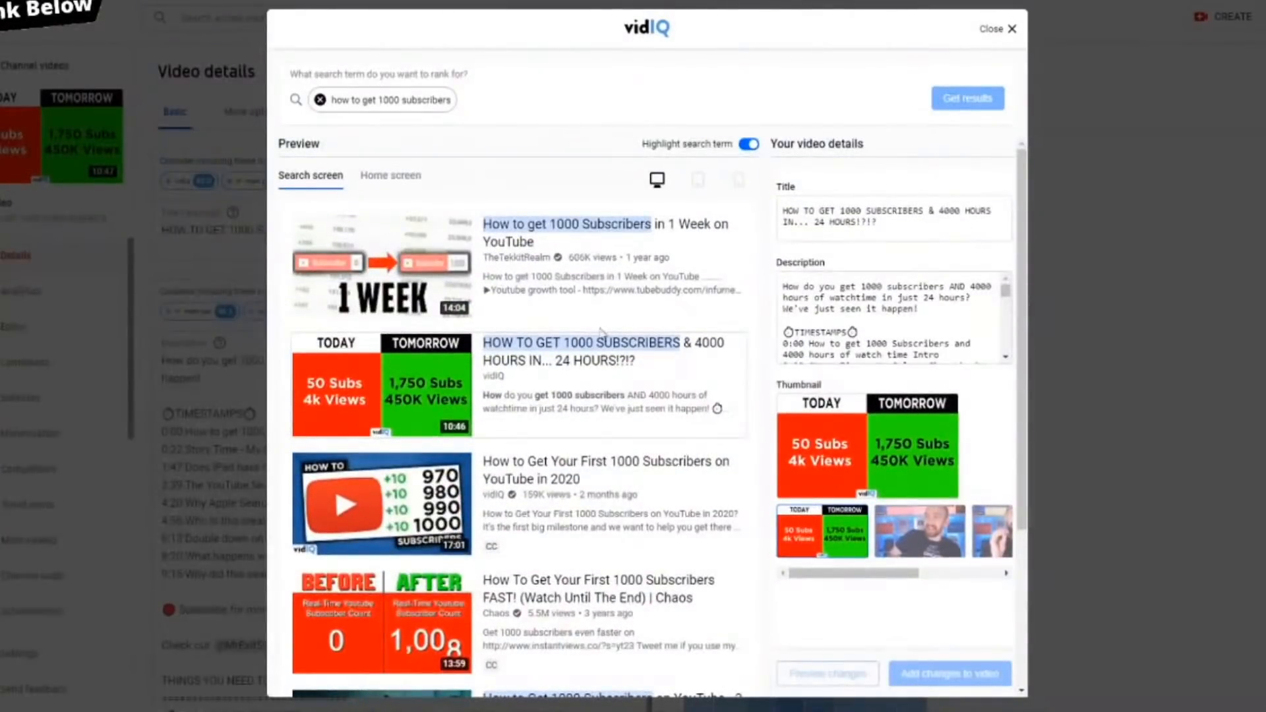
pyautogui.click(894, 222)
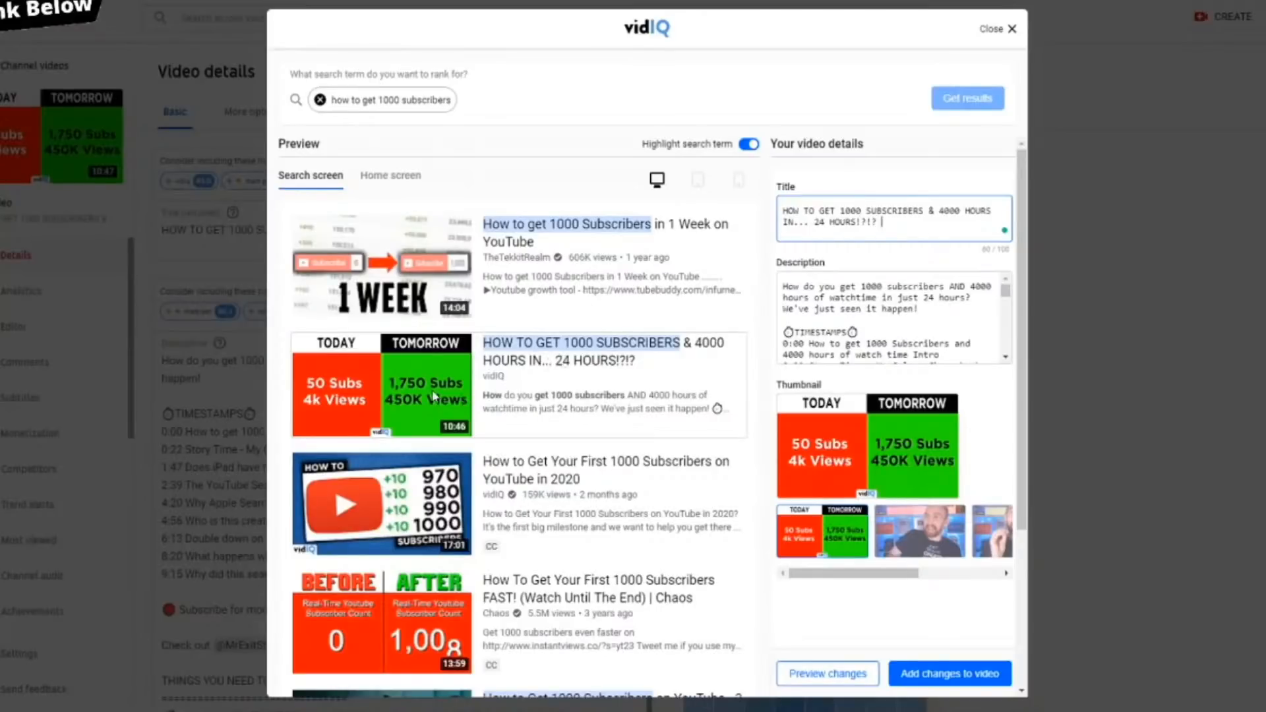
pyautogui.scroll(-3, 409, 422)
pyautogui.scroll(3, 391, 460)
# Step: Preview how the video appears on the YouTube home screen in the tablet layout
pyautogui.click(385, 178)
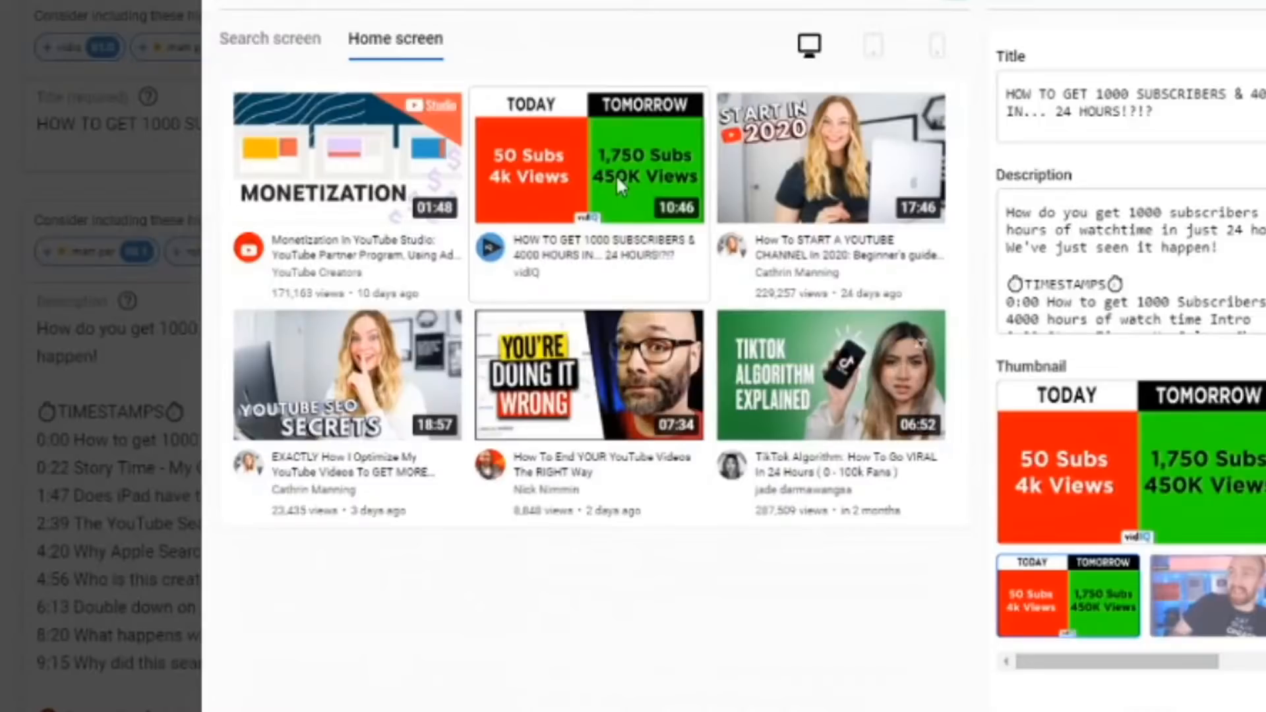
pyautogui.click(877, 47)
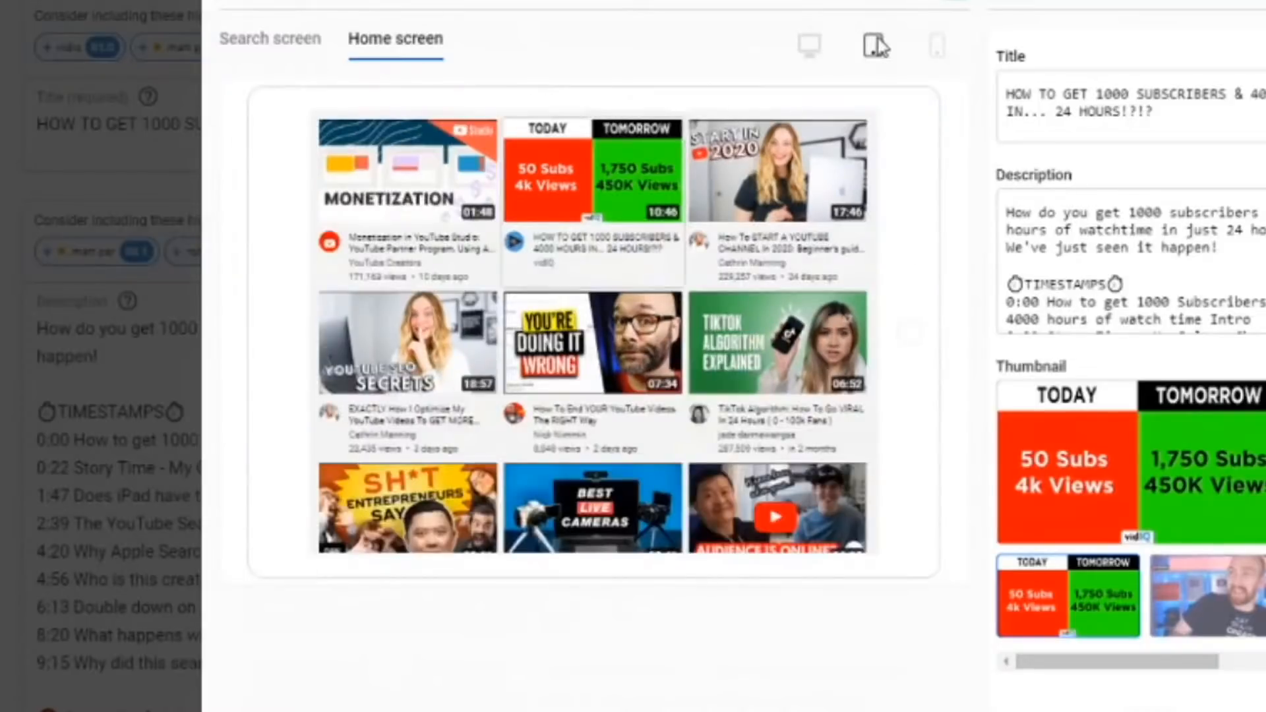
# Step: Preview the video on the home screen in the phone layout, then return to the desktop search screen preview
pyautogui.click(936, 49)
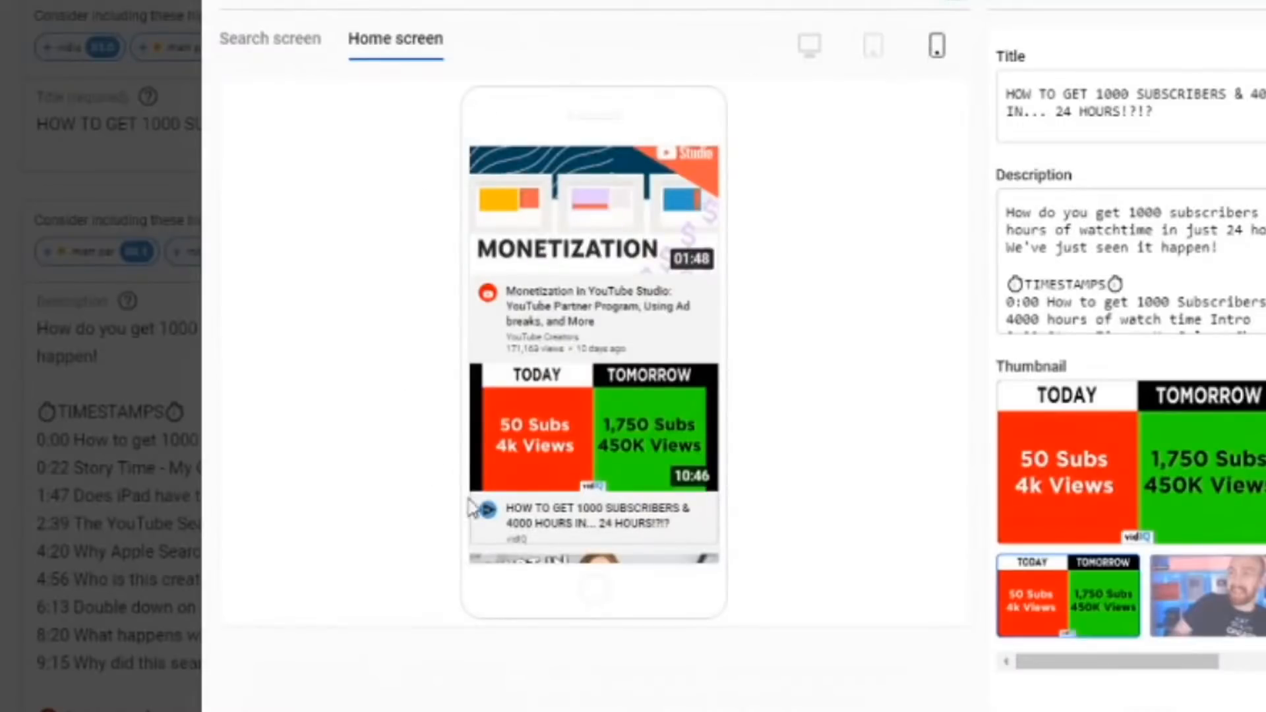
pyautogui.click(273, 46)
pyautogui.click(812, 45)
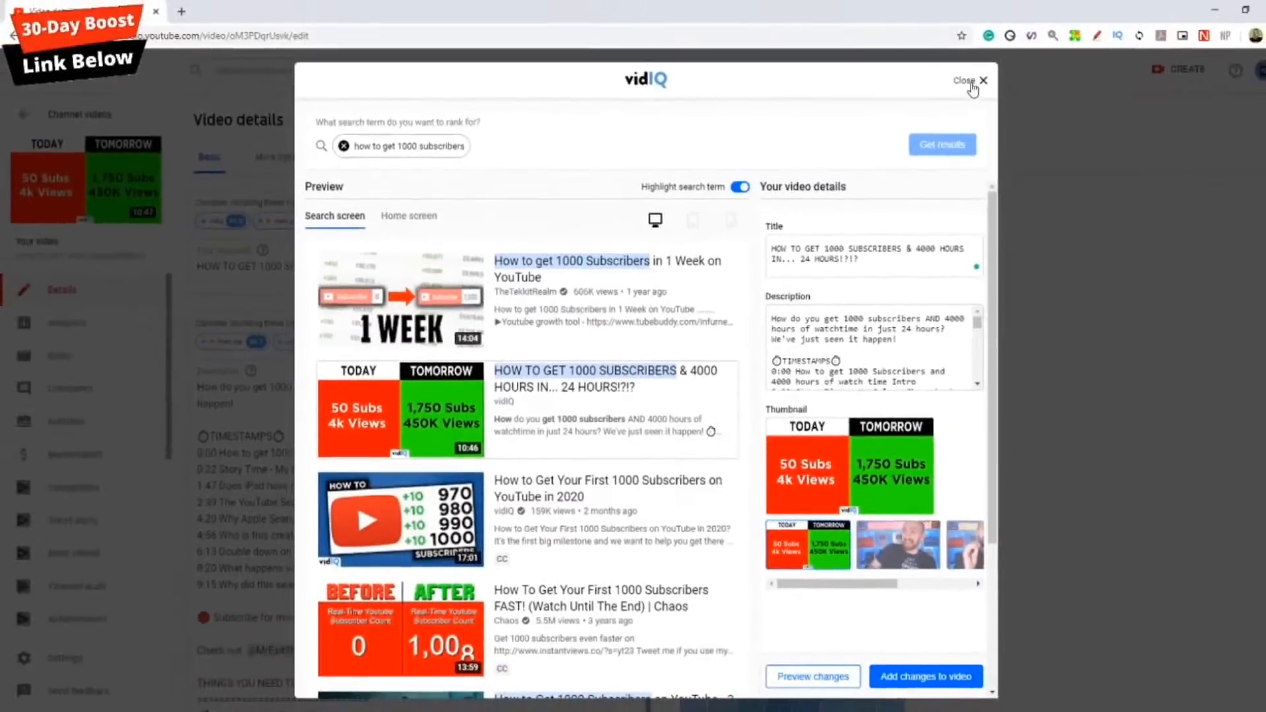
# Step: Reopen the search results preview and get results for the search term "how to get 100 subs"
pyautogui.click(973, 86)
pyautogui.click(761, 524)
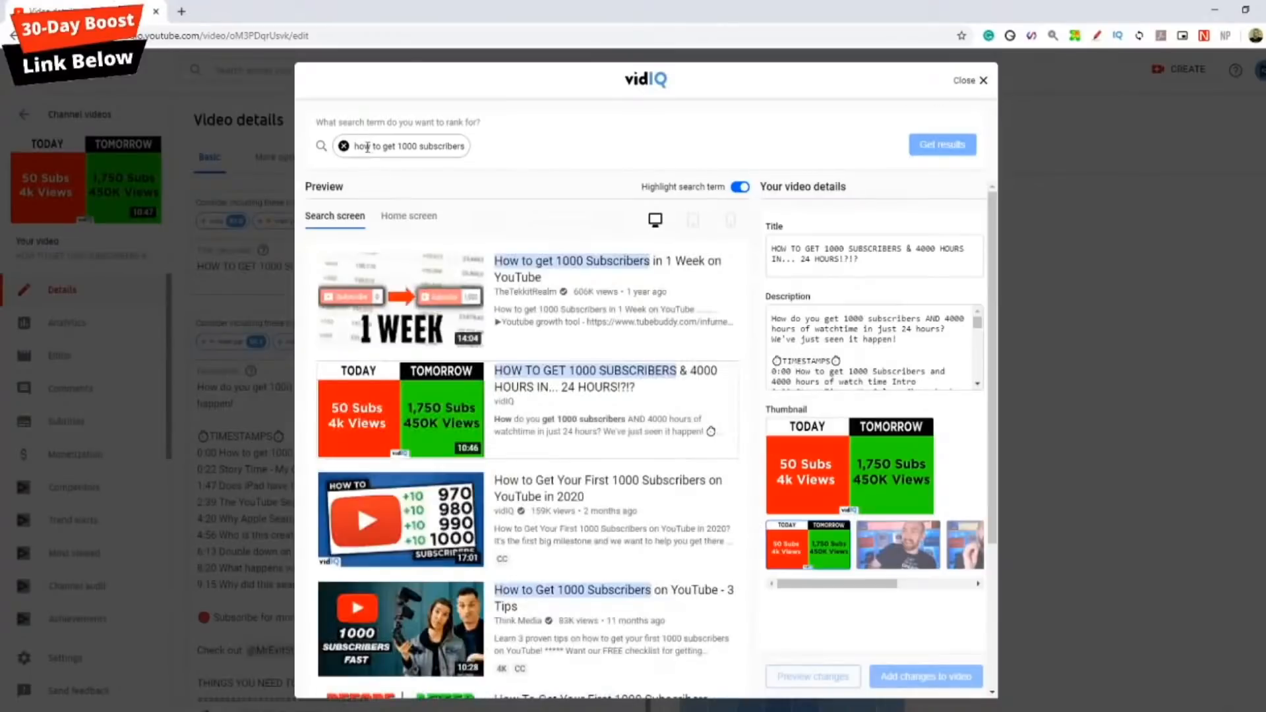
pyautogui.click(343, 147)
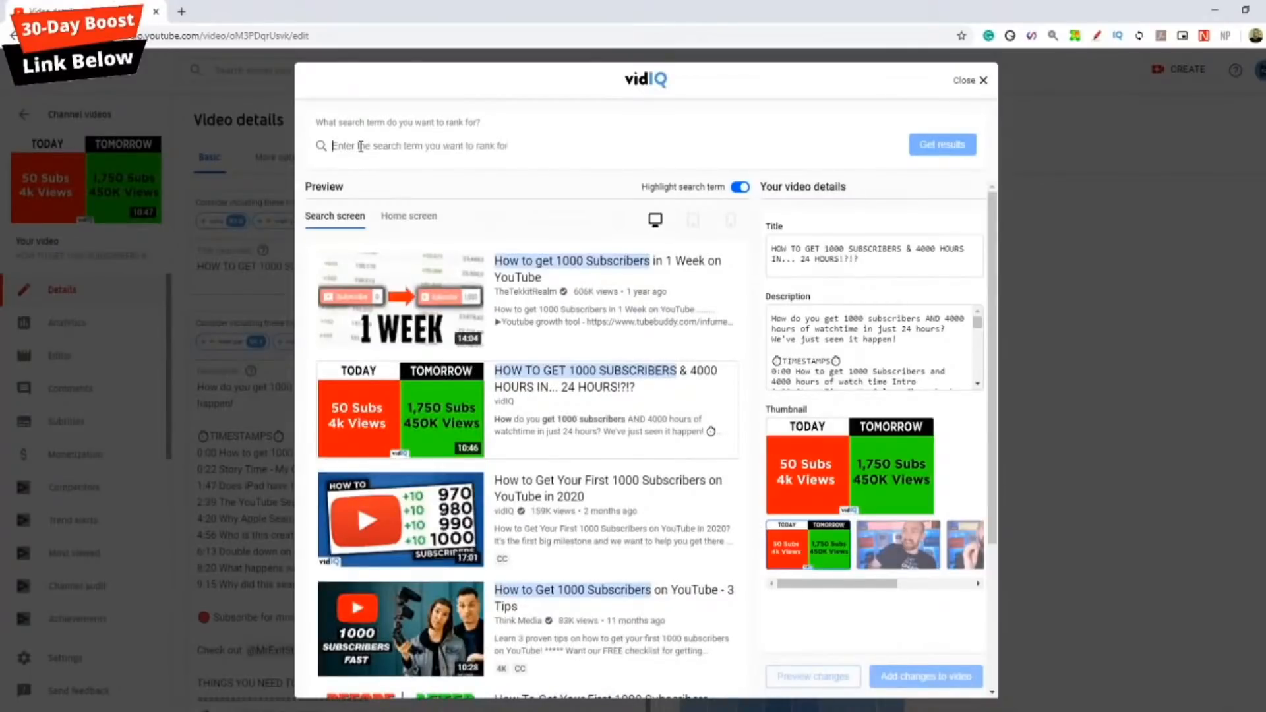
pyautogui.write('how to get 100 subs')
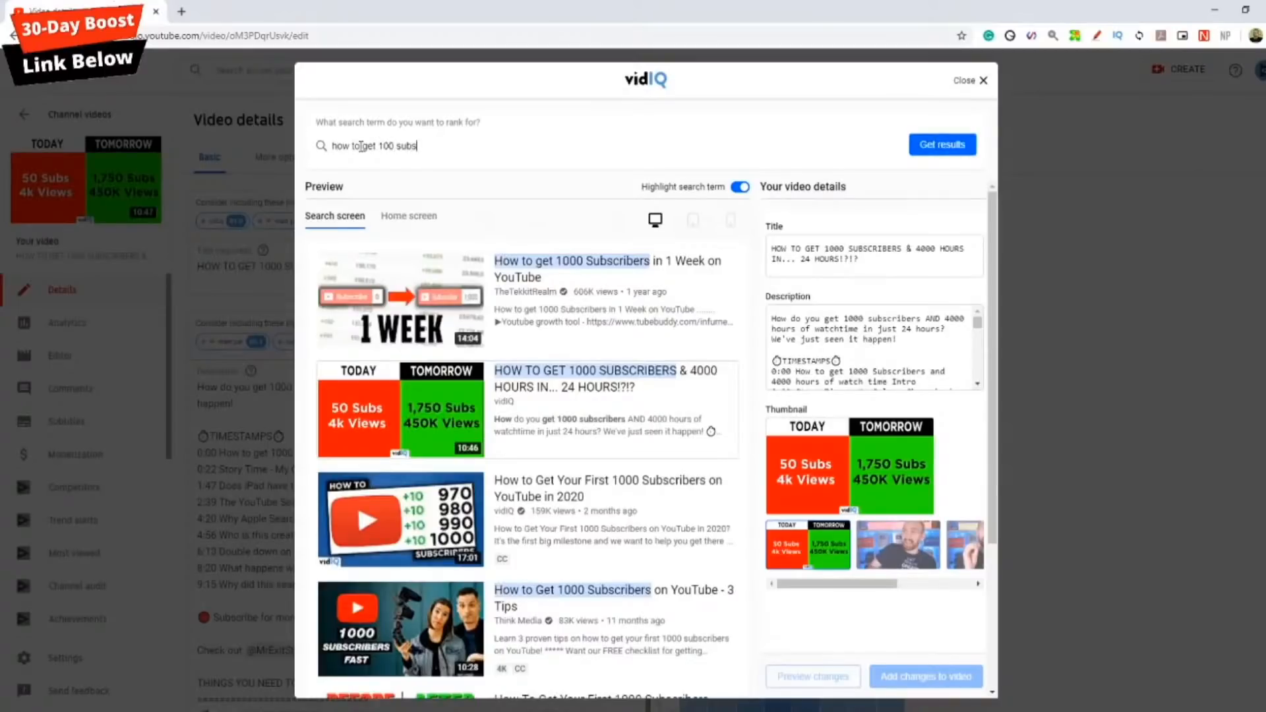
pyautogui.click(939, 145)
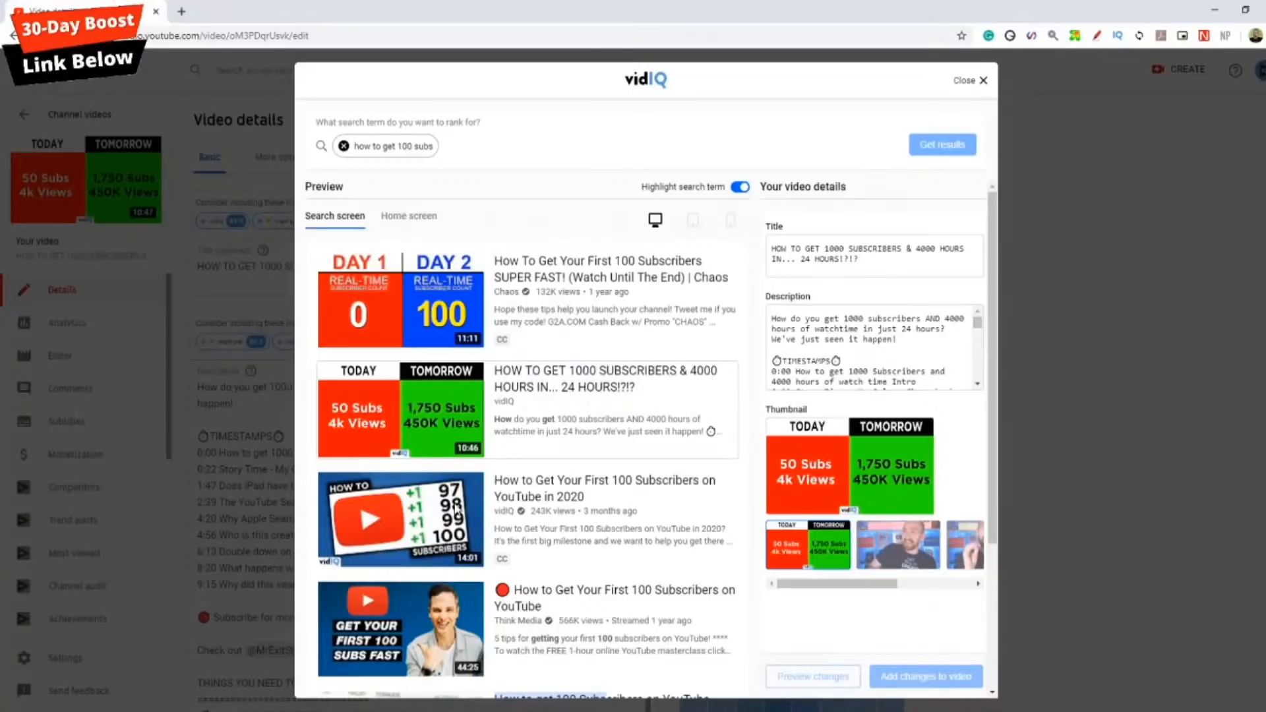
# Step: Compare the video with the competing results for "how to get 100 subs" and close the preview
pyautogui.scroll(-3, 457, 509)
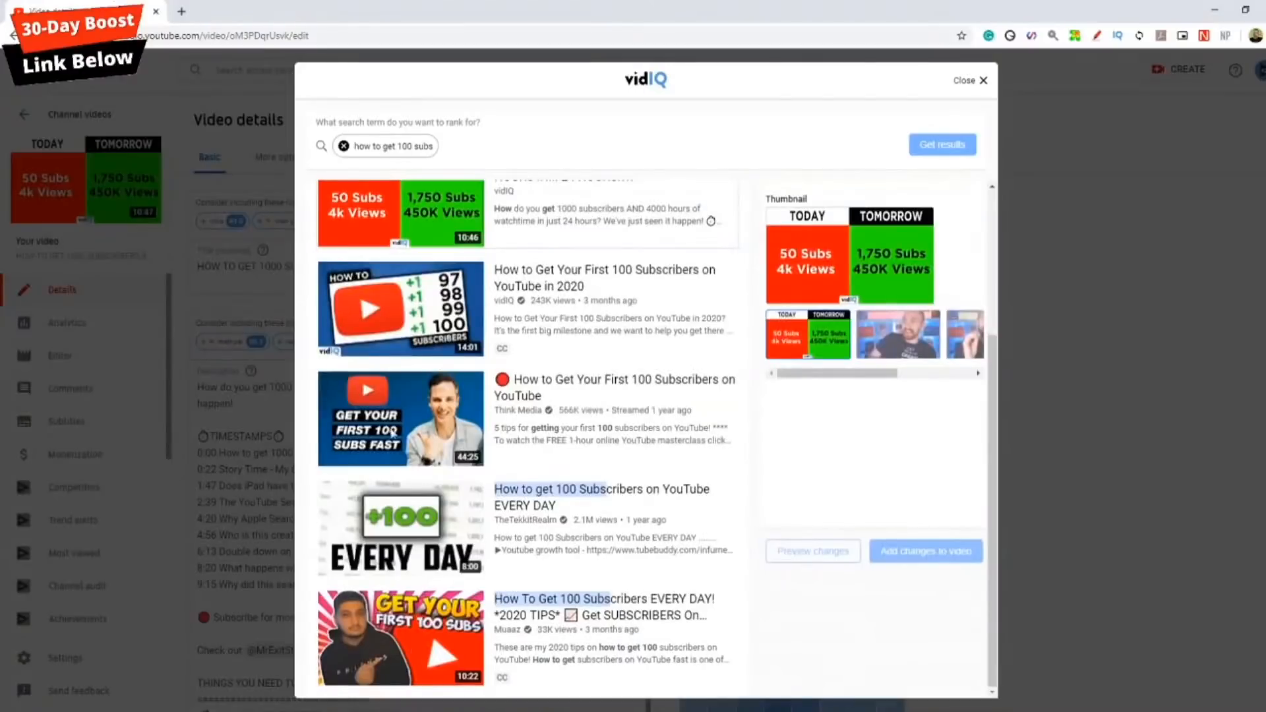
pyautogui.scroll(3, 472, 501)
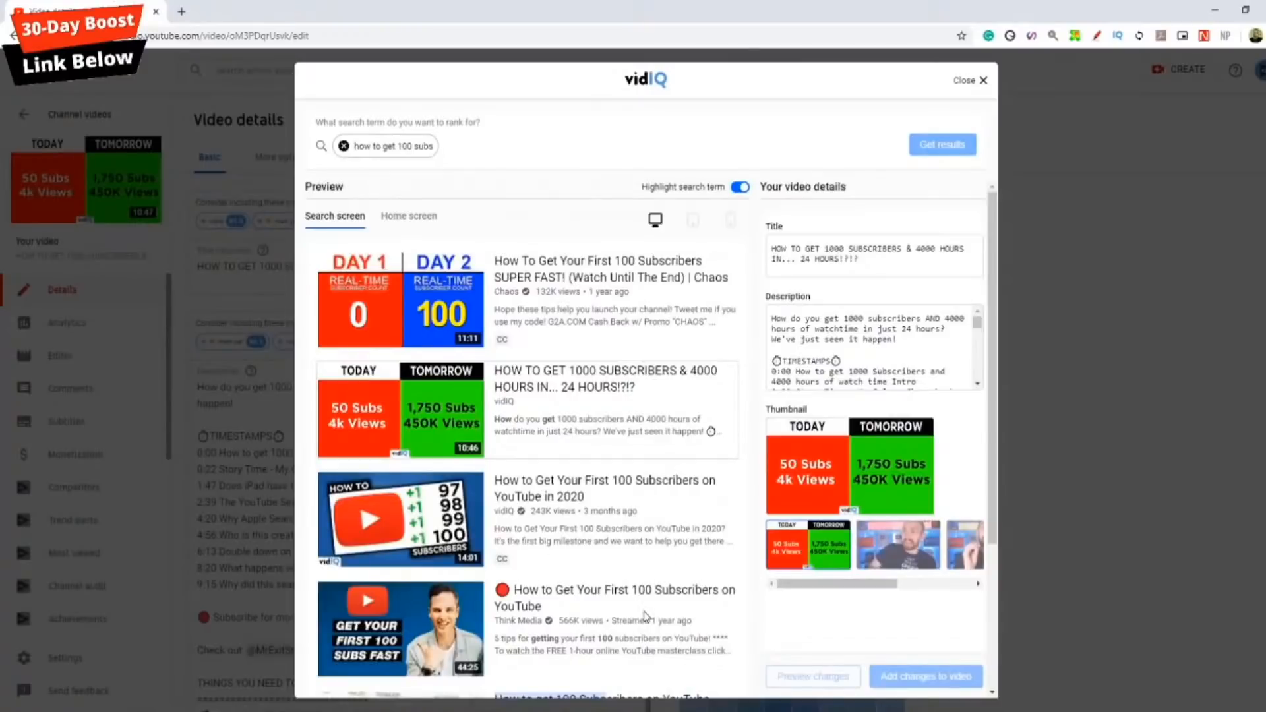
pyautogui.press('Escape')
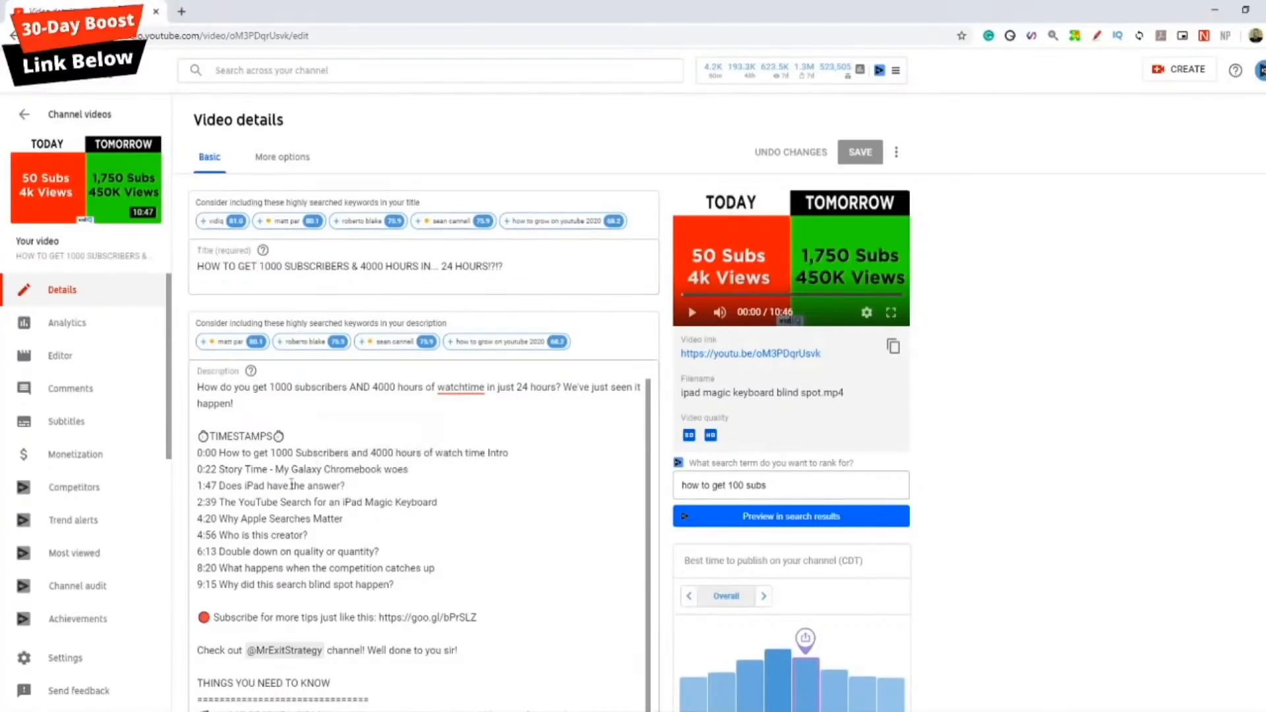
# Step: Examine the video's metadata, including its title, description text, timestamps and tags
pyautogui.scroll(-10, 408, 499)
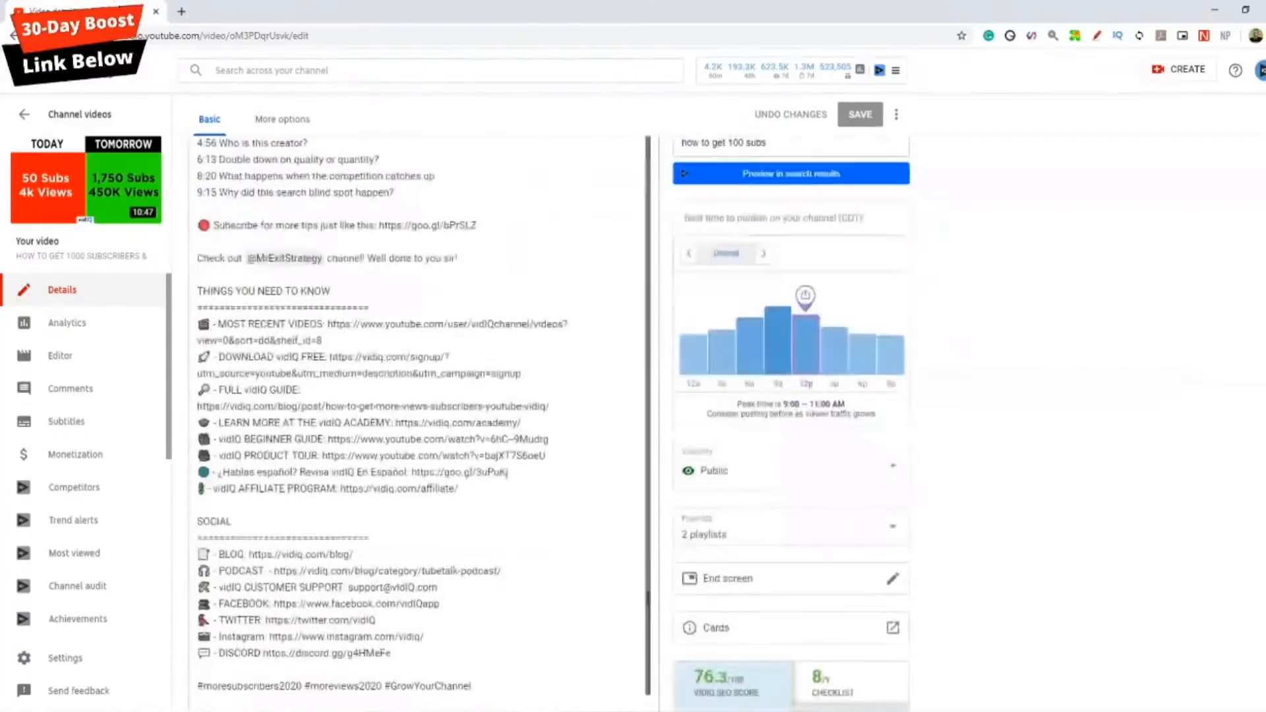
pyautogui.scroll(-7, 556, 628)
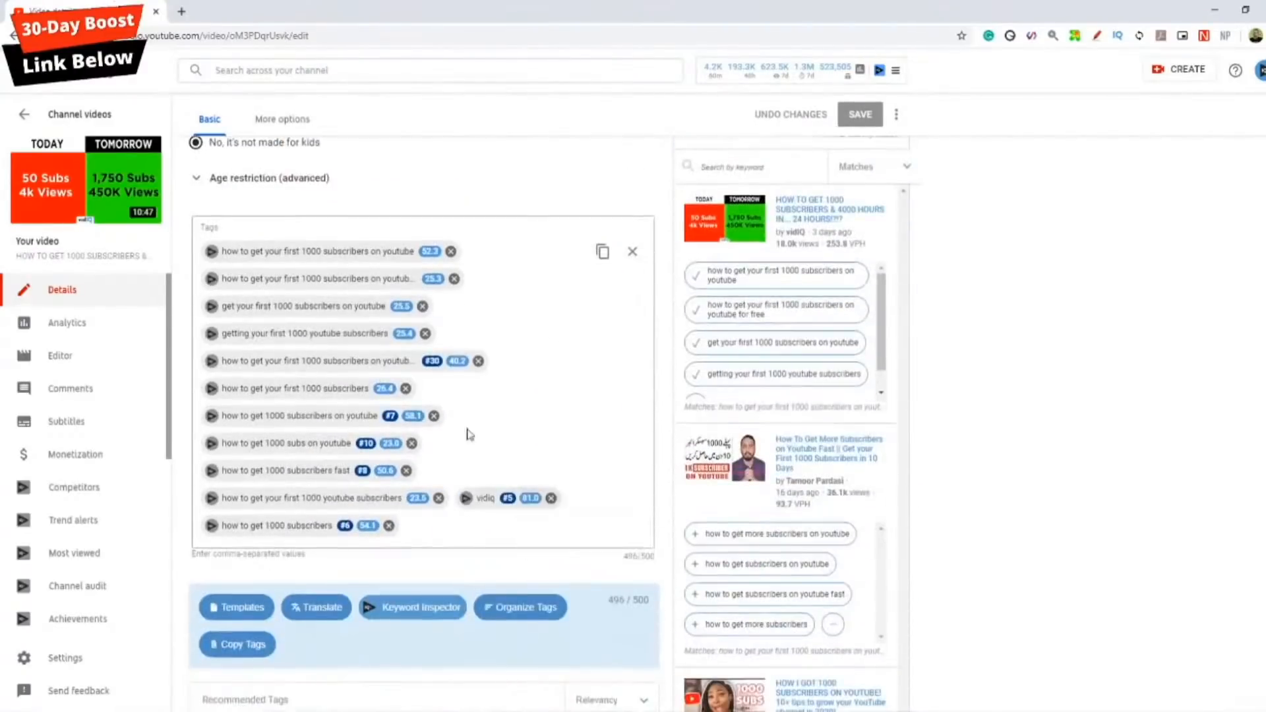
pyautogui.scroll(10, 514, 501)
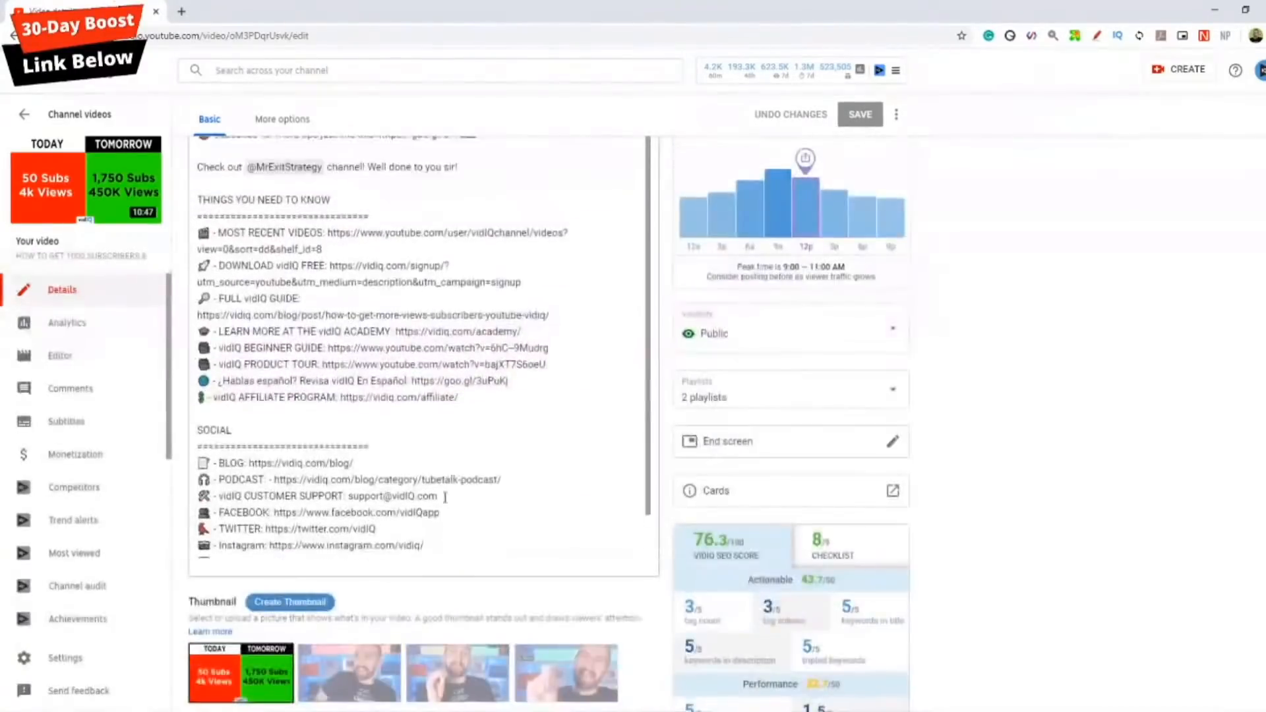
pyautogui.scroll(10, 658, 404)
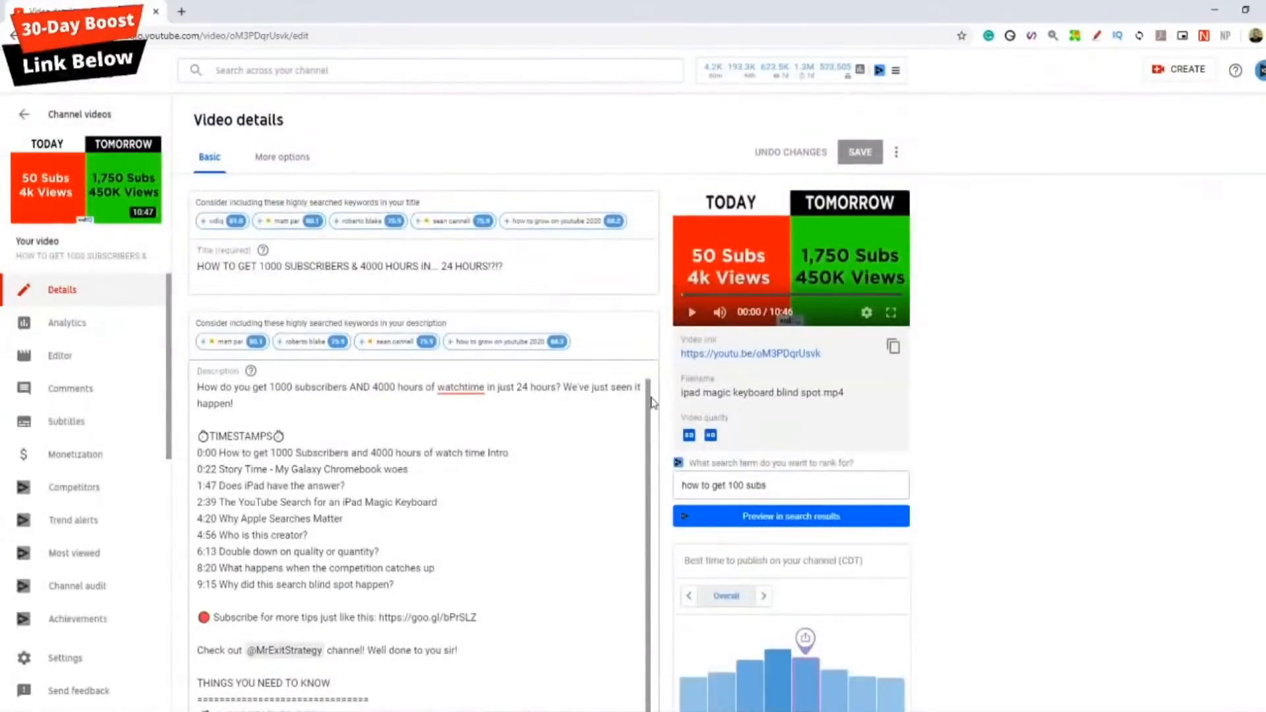
pyautogui.click(200, 265)
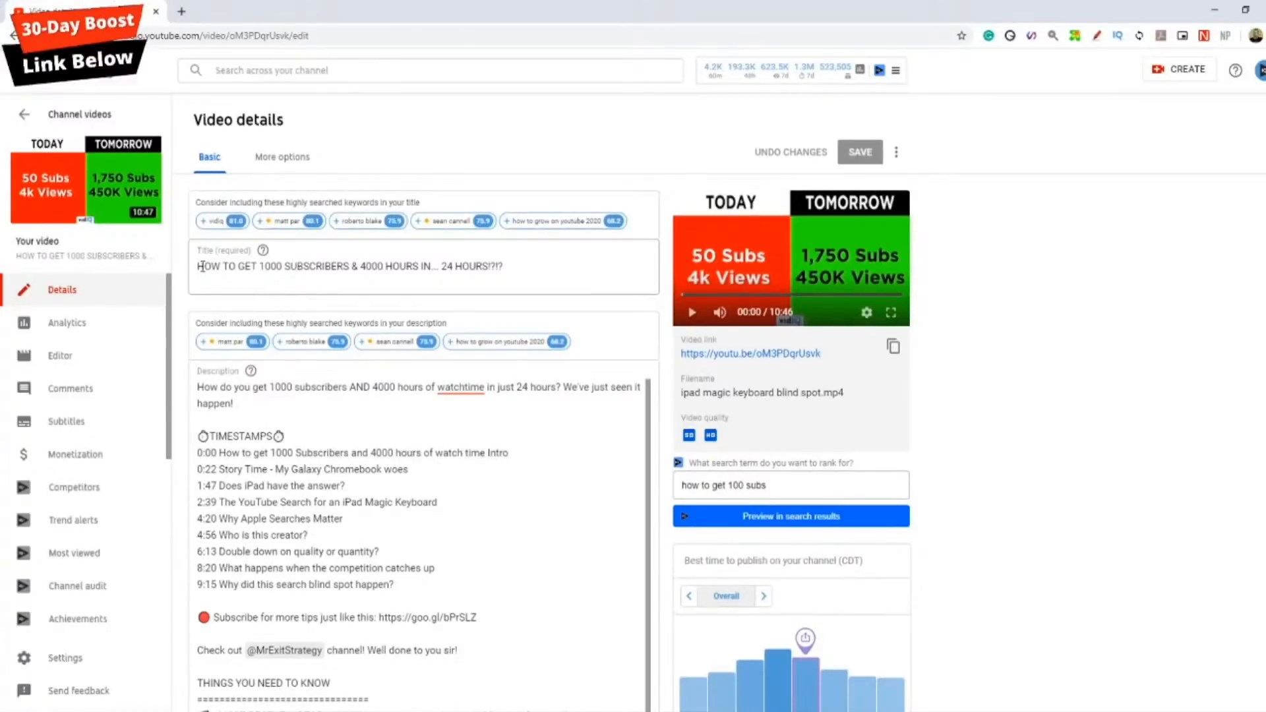
pyautogui.click(202, 266)
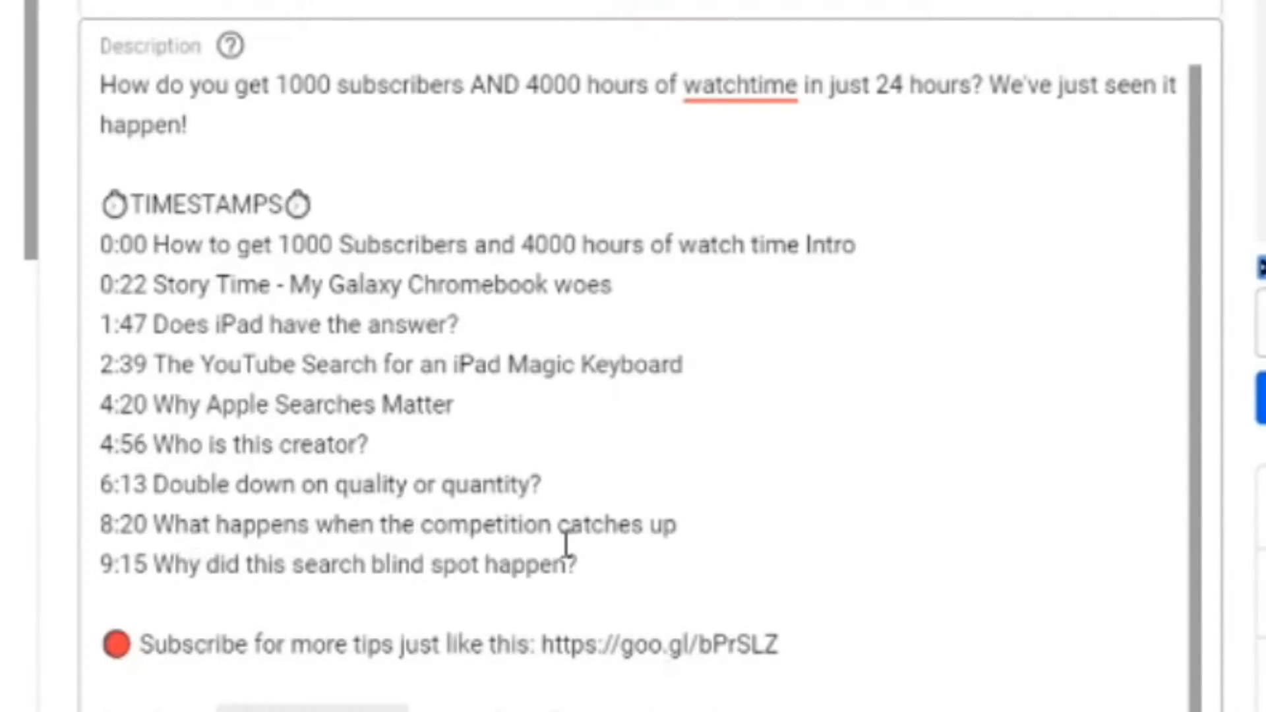
pyautogui.moveTo(541, 485); pyautogui.dragTo(254, 484)
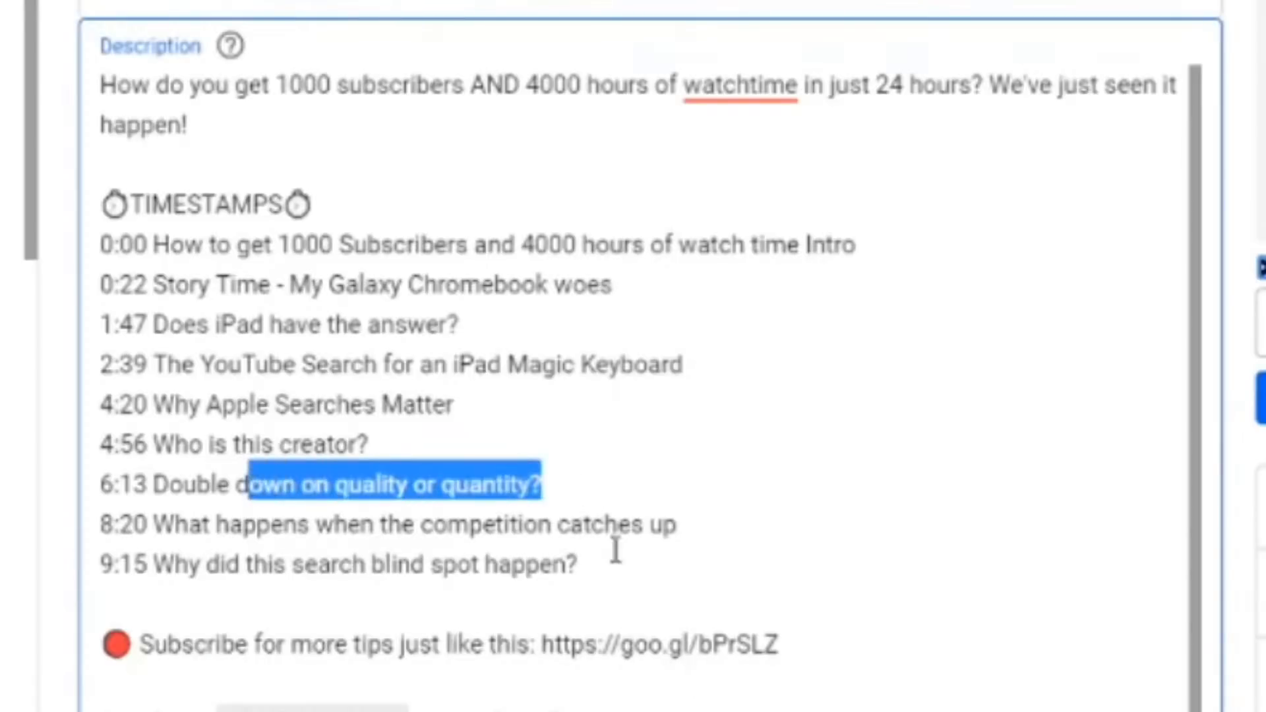
pyautogui.click(383, 528)
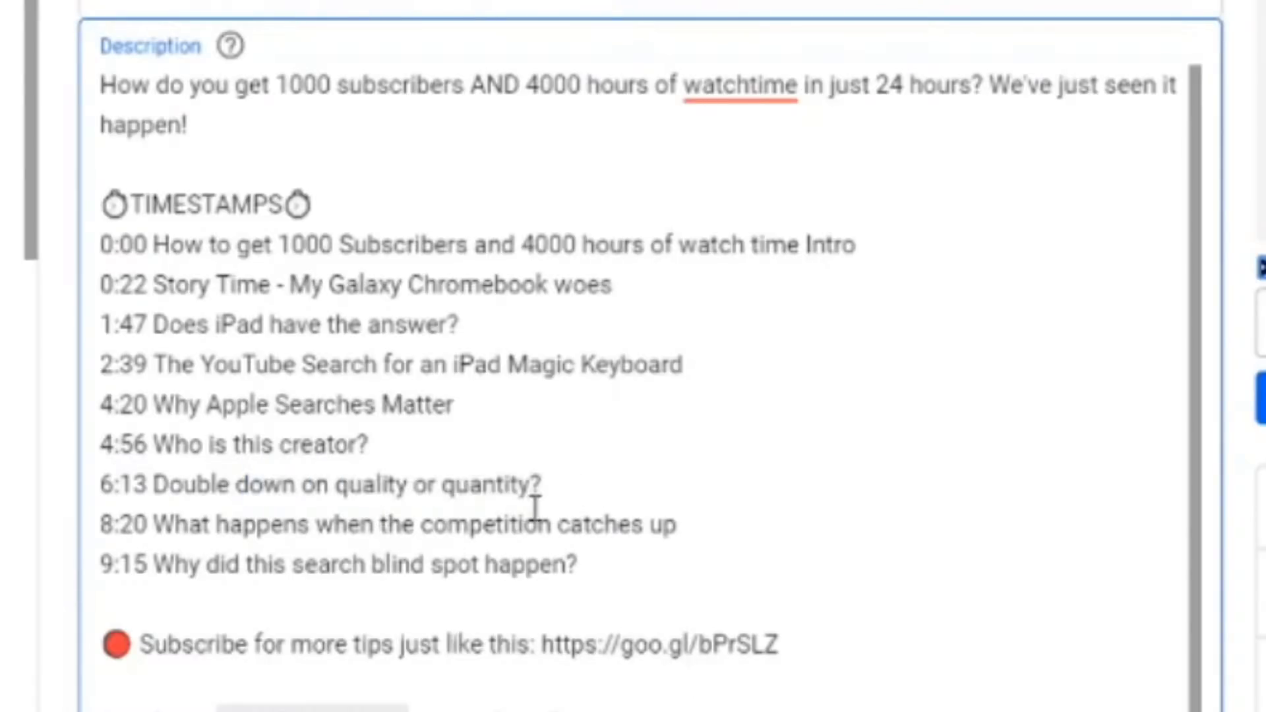
# Step: Add the suggested tag "mothers day gift ideas" to the video's tags
pyautogui.scroll(-15, 1055, 409)
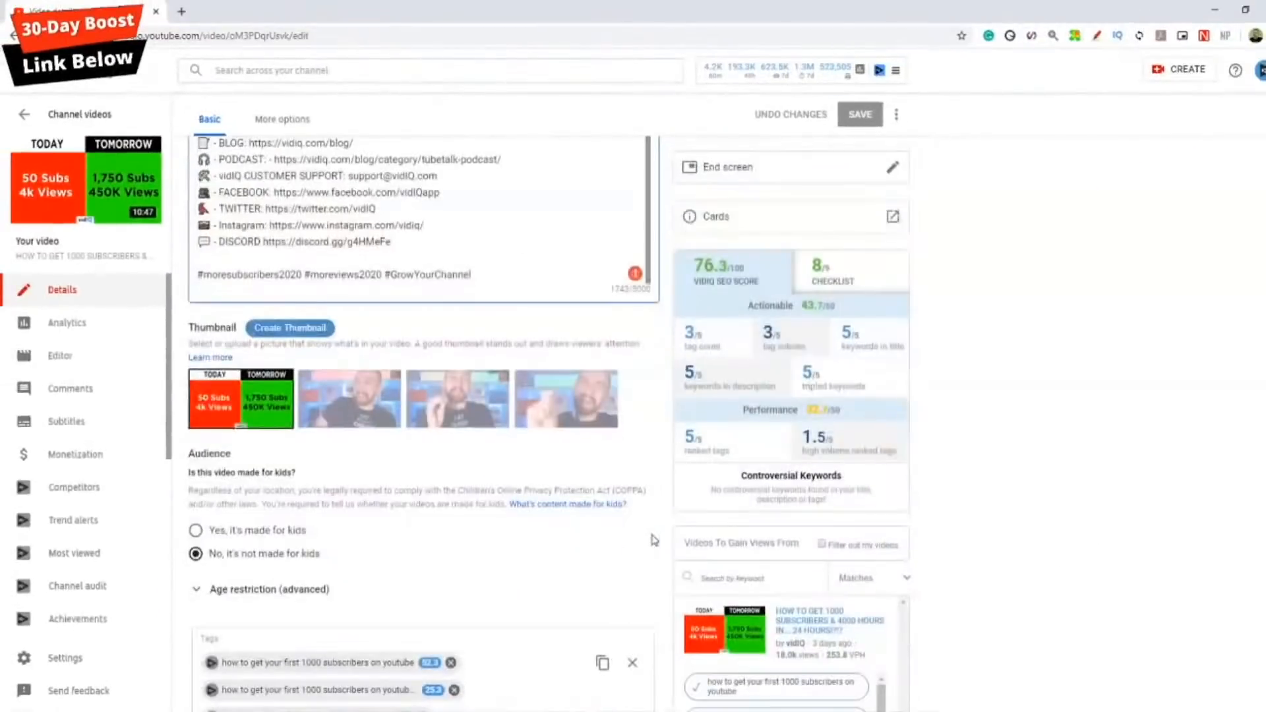
pyautogui.scroll(-4, 650, 537)
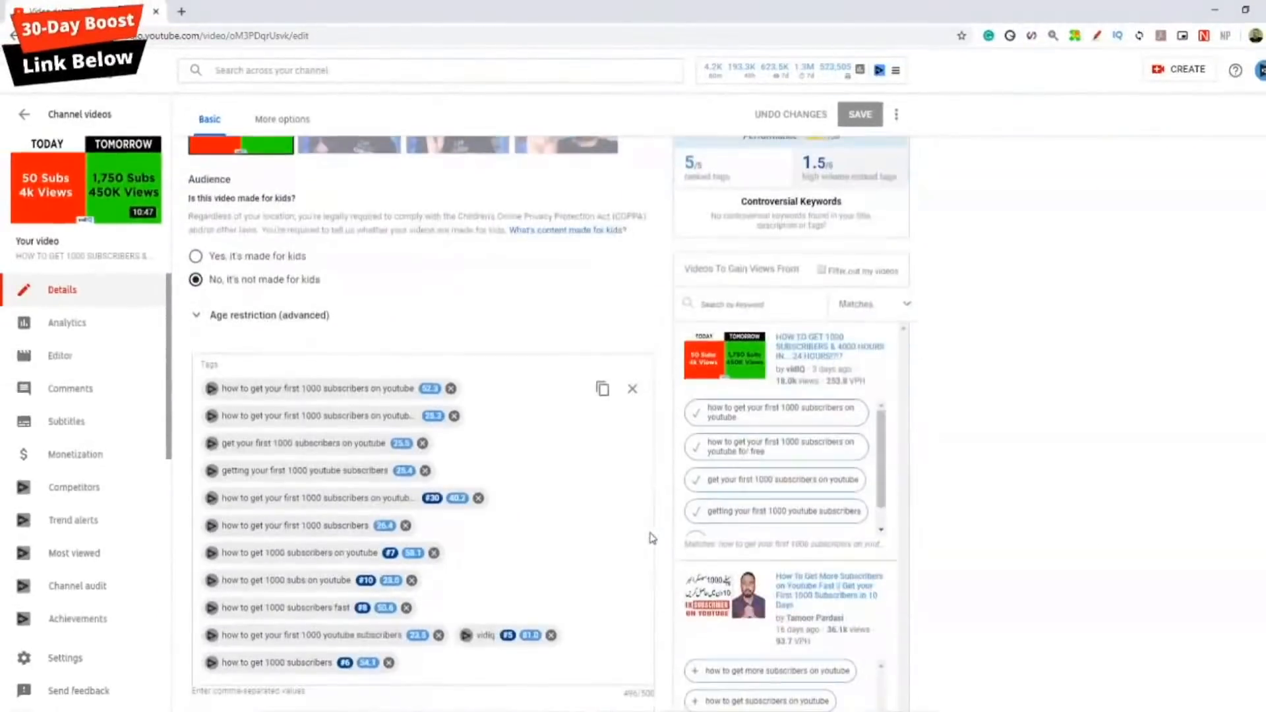
pyautogui.scroll(-2, 639, 537)
pyautogui.click(497, 534)
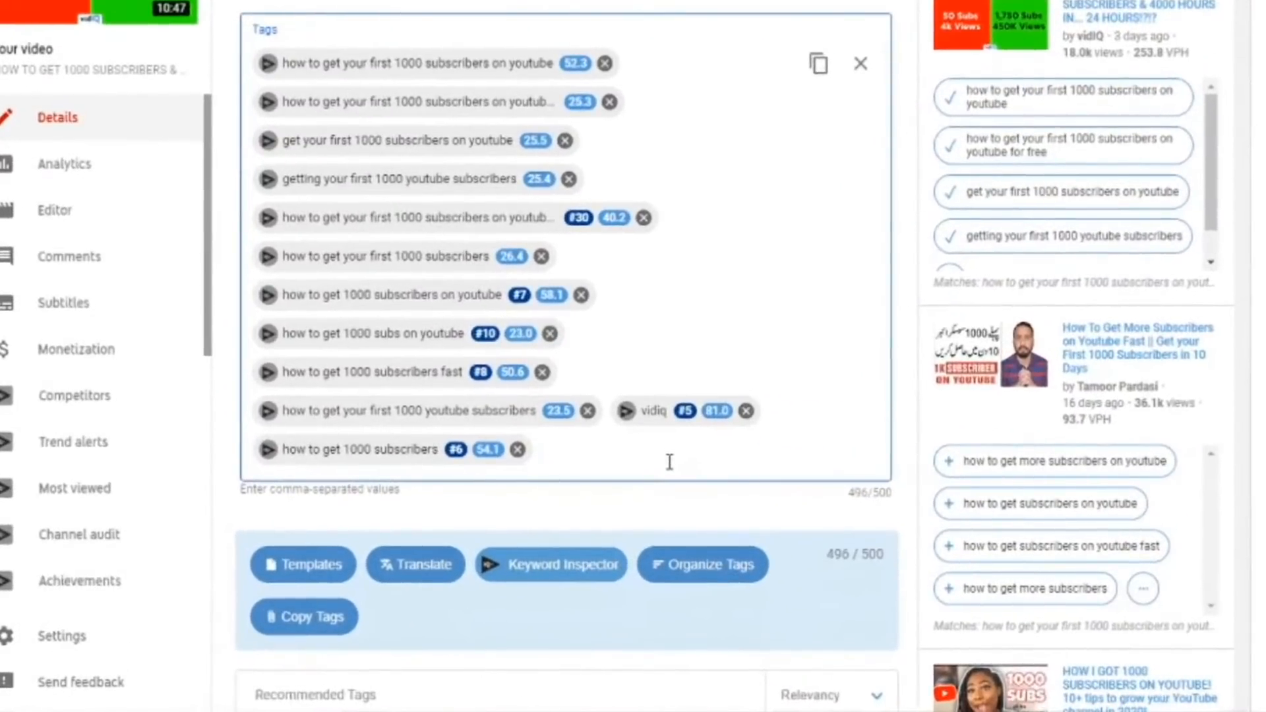
pyautogui.write('mother')
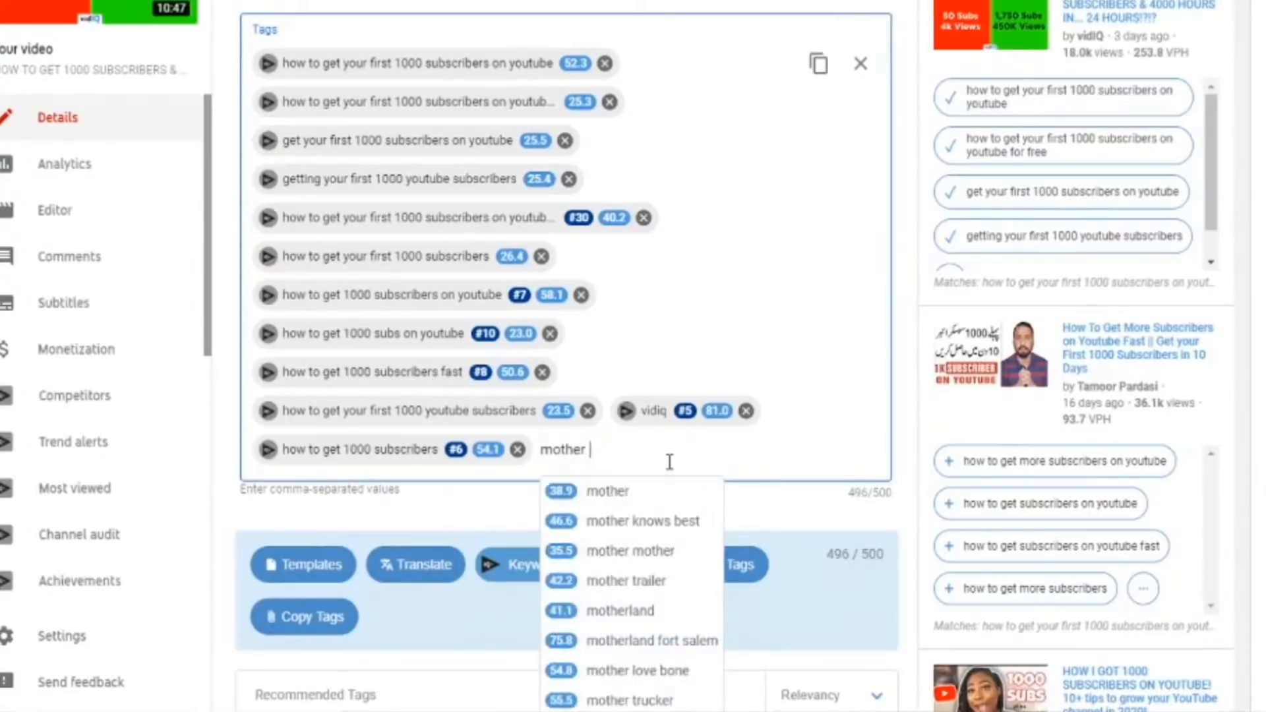
pyautogui.write('s d')
pyautogui.write('ay gift ideas')
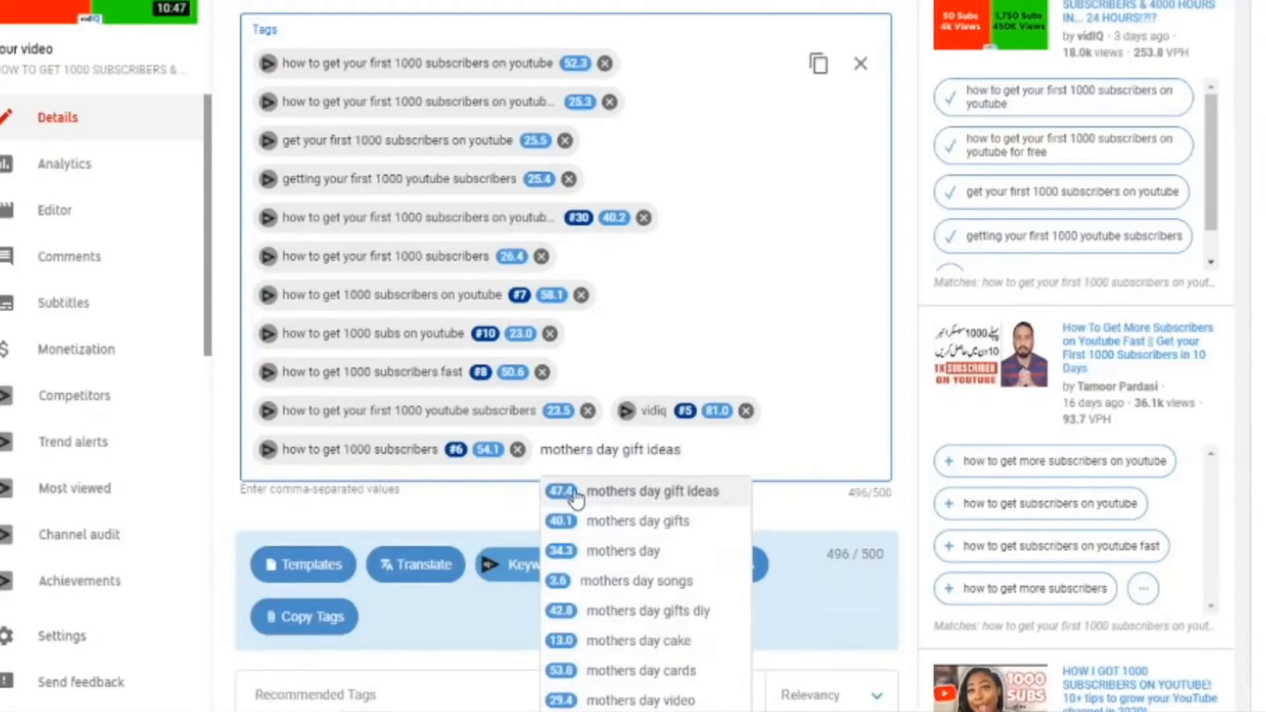
pyautogui.click(581, 493)
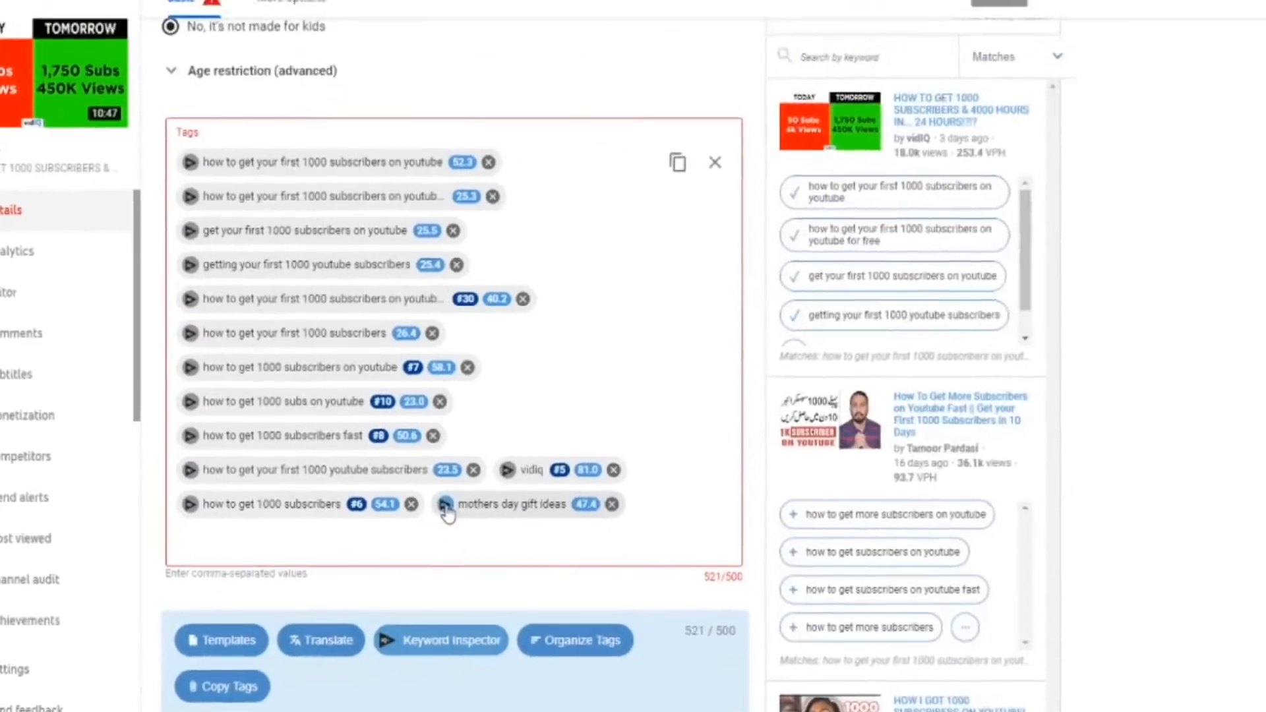
# Step: Open keyword research for the "mothers day gift ideas" tag and compare the column sort orders, ending with Most used
pyautogui.click(446, 505)
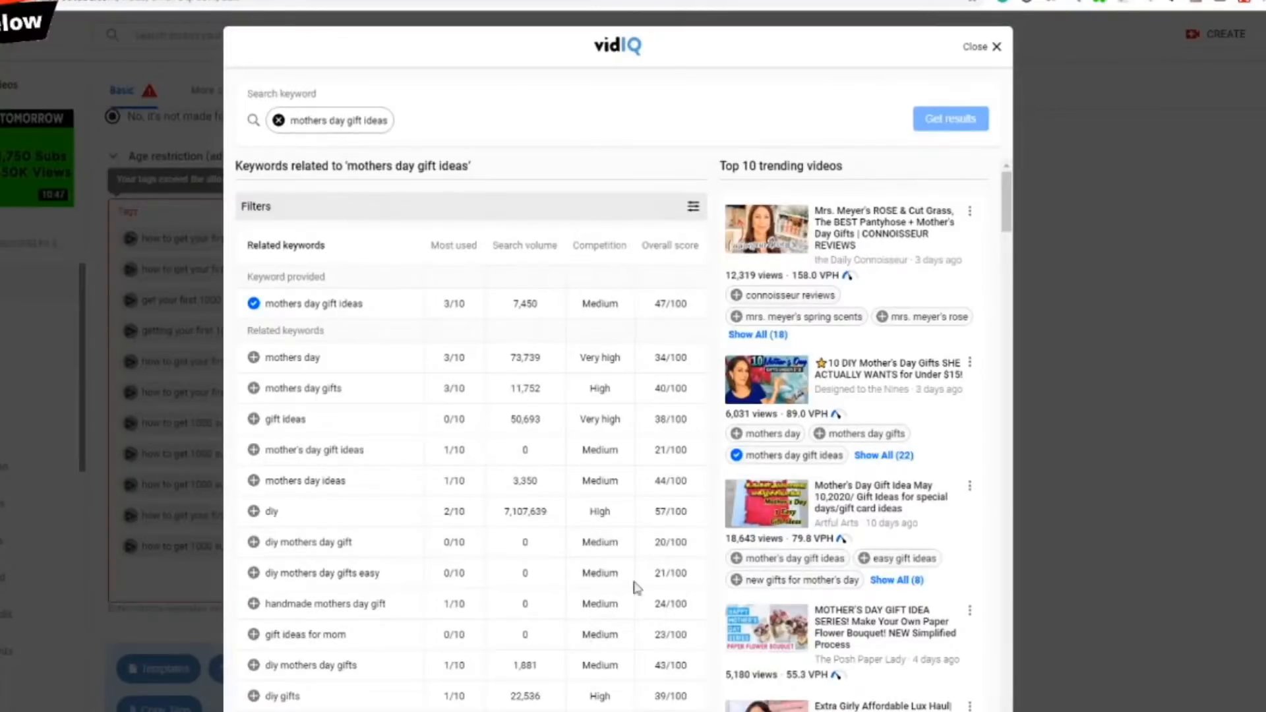
pyautogui.click(543, 250)
pyautogui.click(455, 248)
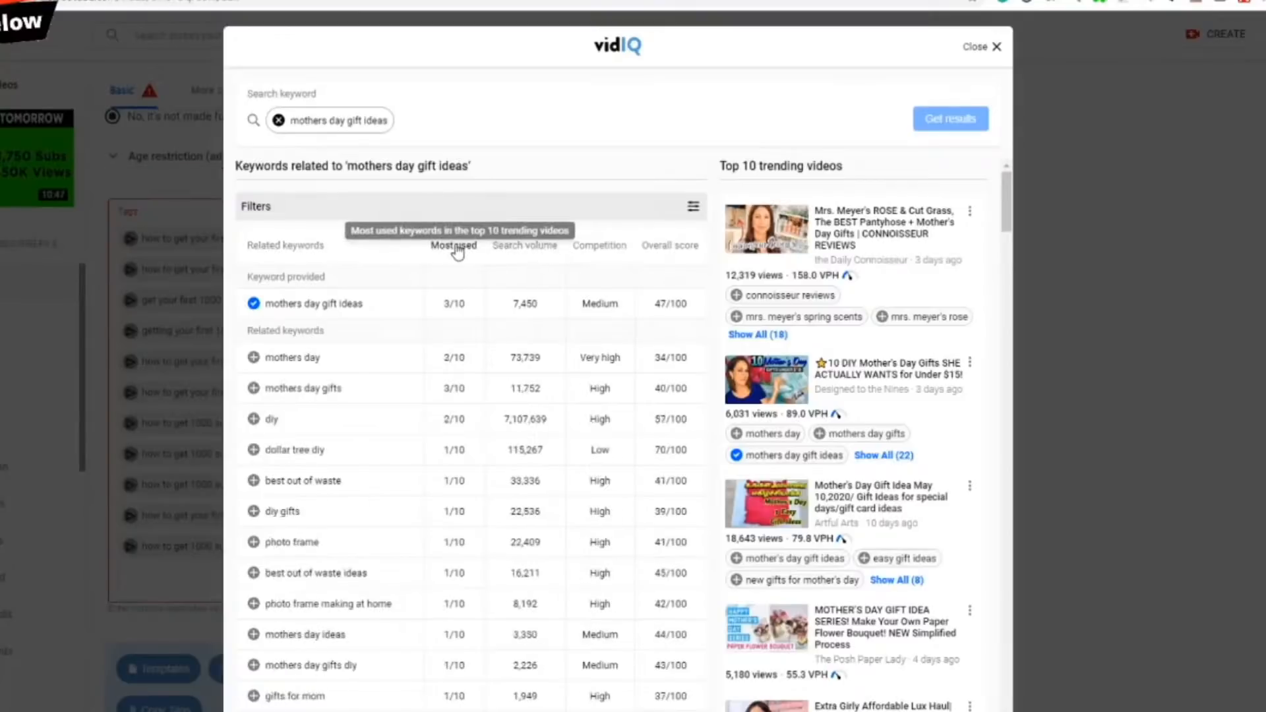
pyautogui.click(596, 247)
pyautogui.click(662, 246)
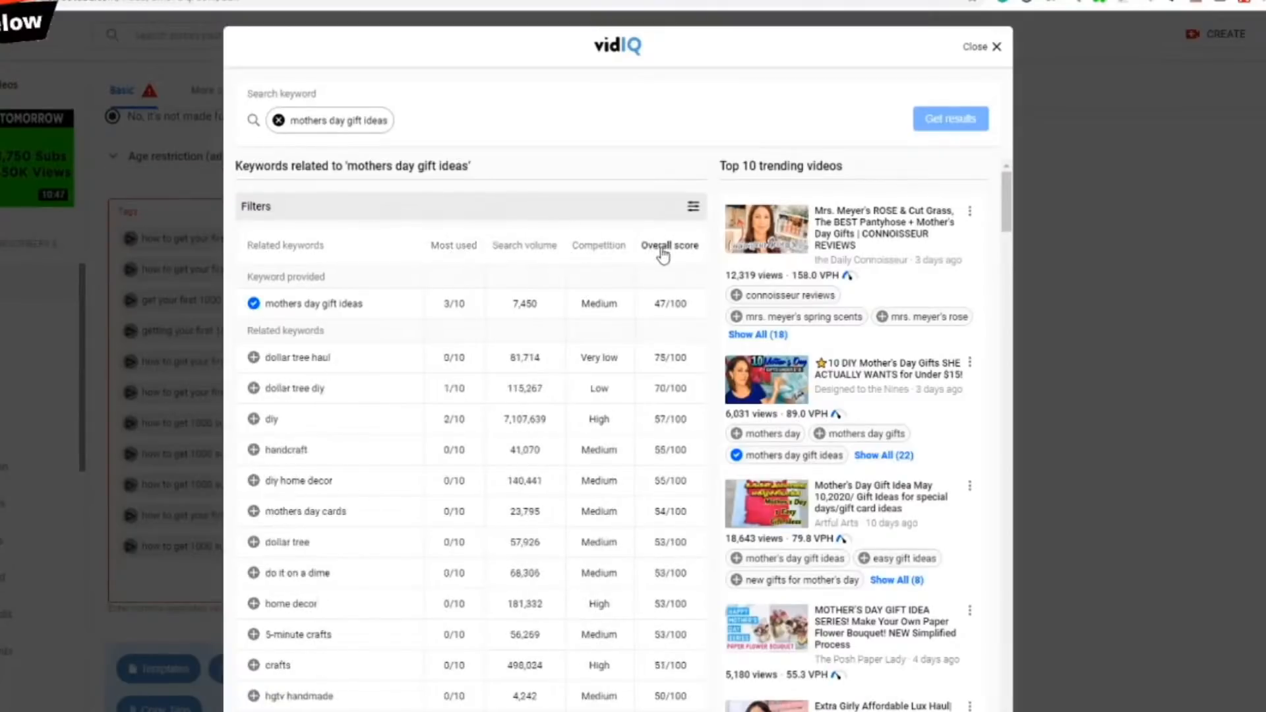
pyautogui.click(454, 246)
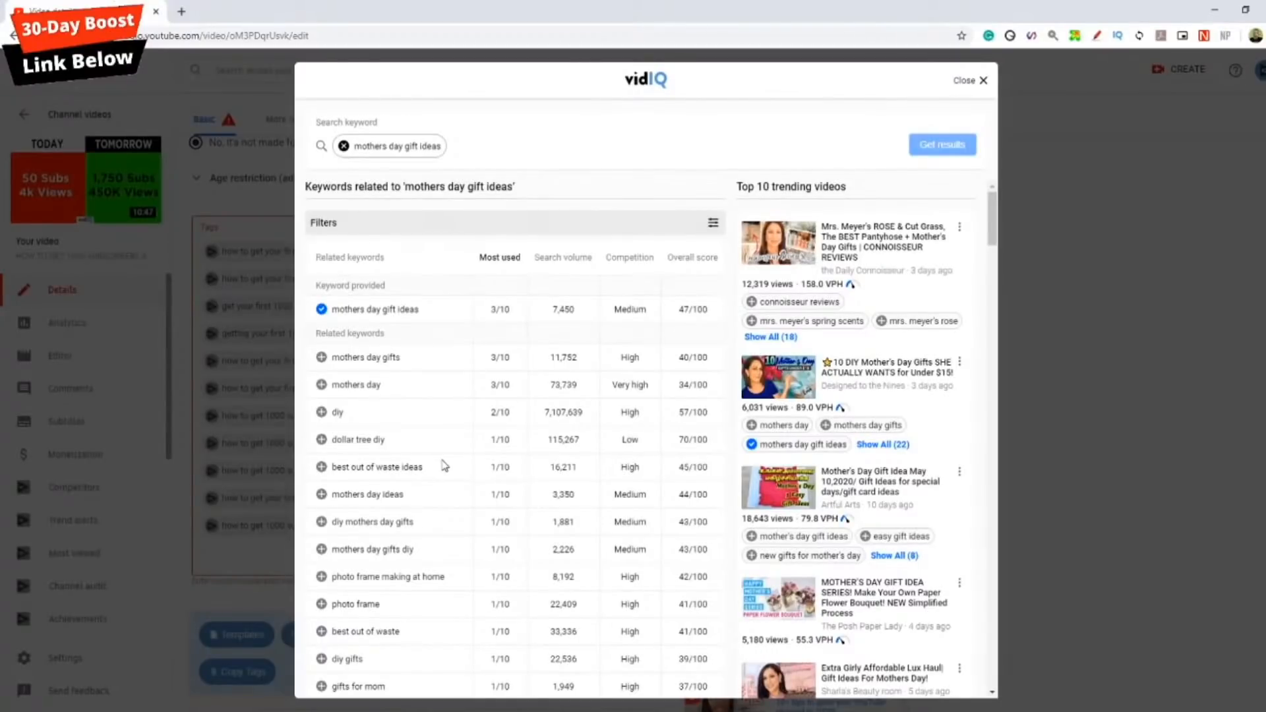
# Step: Review the related keywords and top trending videos for "mothers day gift ideas", then close the keyword research
pyautogui.scroll(-7, 789, 548)
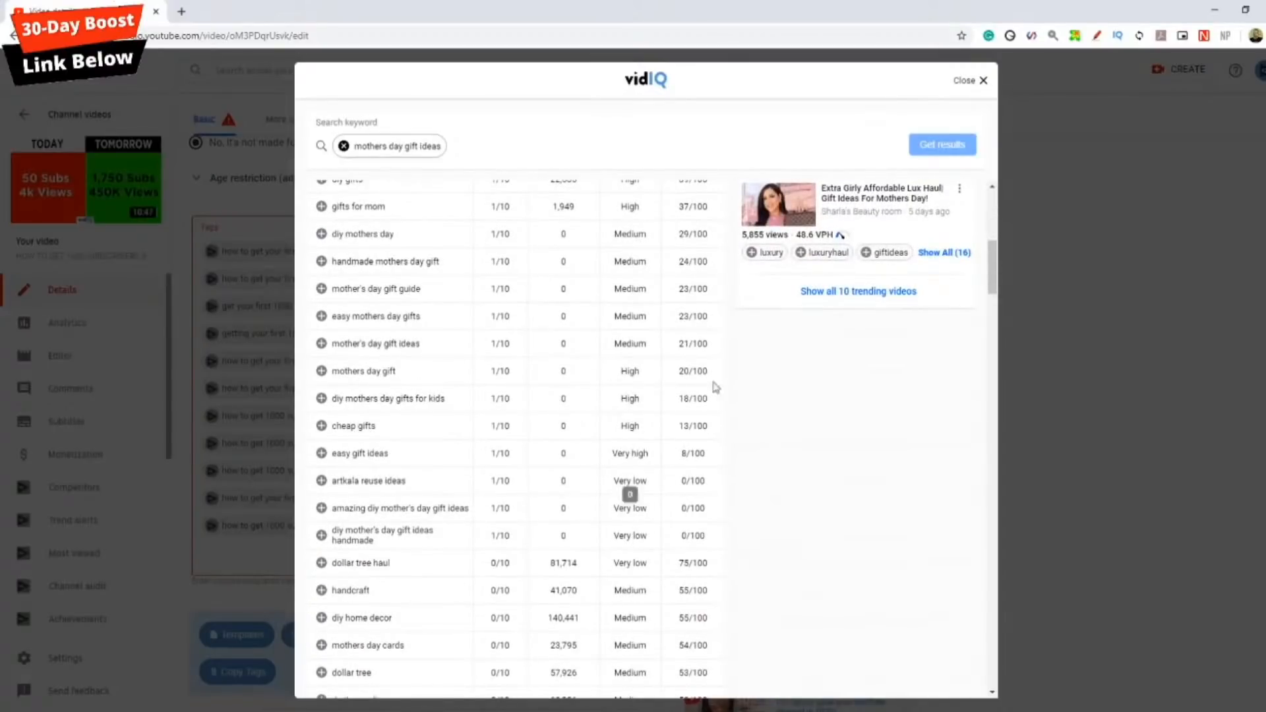
pyautogui.scroll(7, 607, 481)
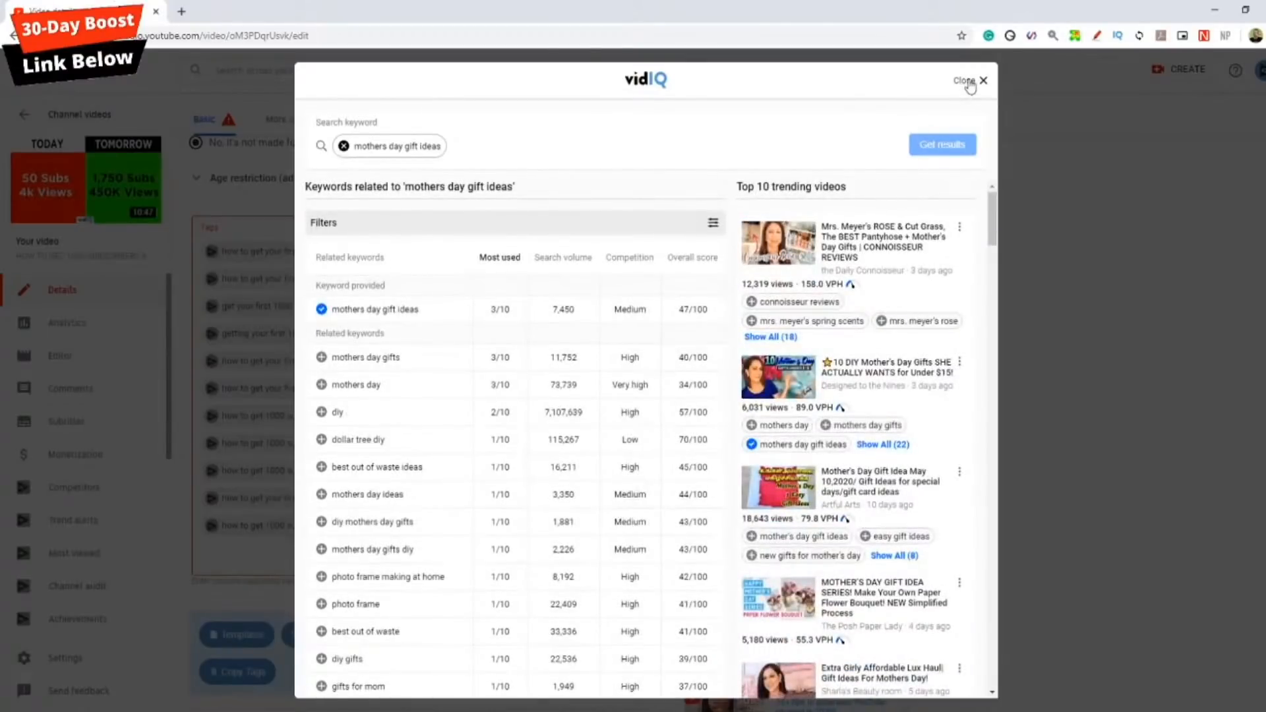
pyautogui.click(969, 85)
# Step: Check the channel's best time to publish, going from the overall chart to the Wednesdays chart
pyautogui.scroll(10, 976, 597)
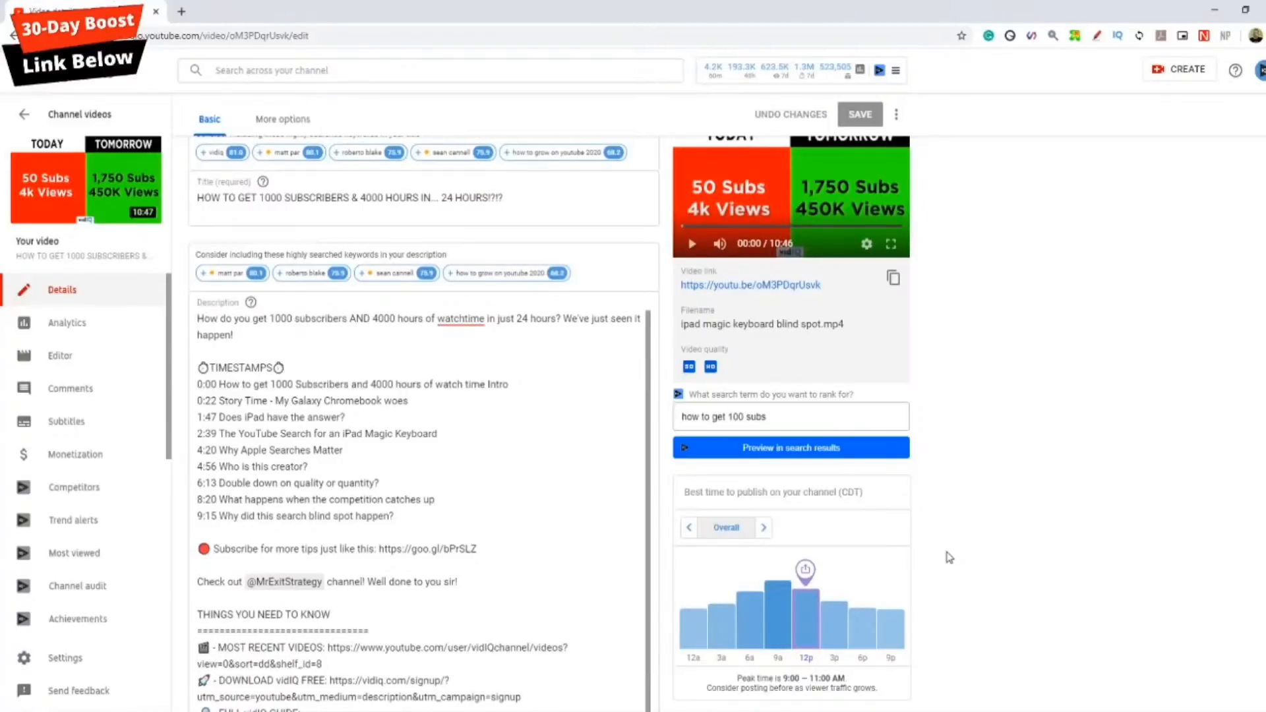
pyautogui.scroll(-3, 949, 553)
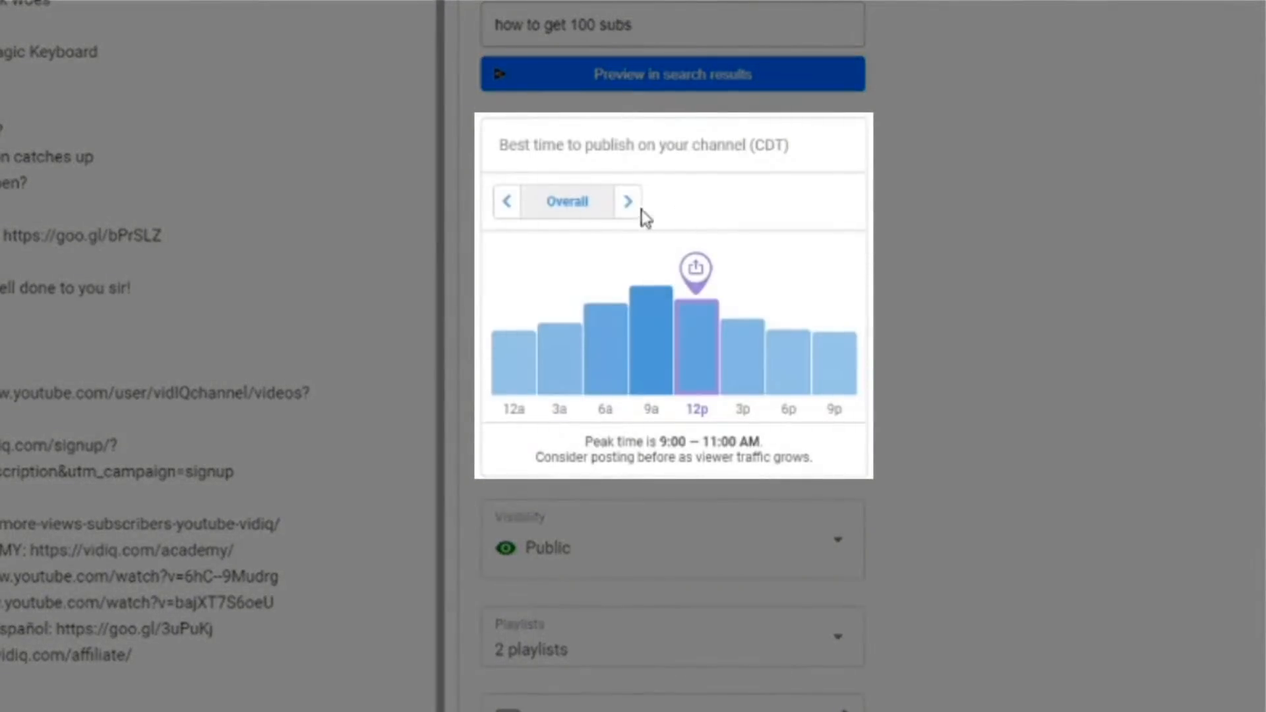
pyautogui.click(629, 209)
pyautogui.click(629, 208)
pyautogui.click(629, 208)
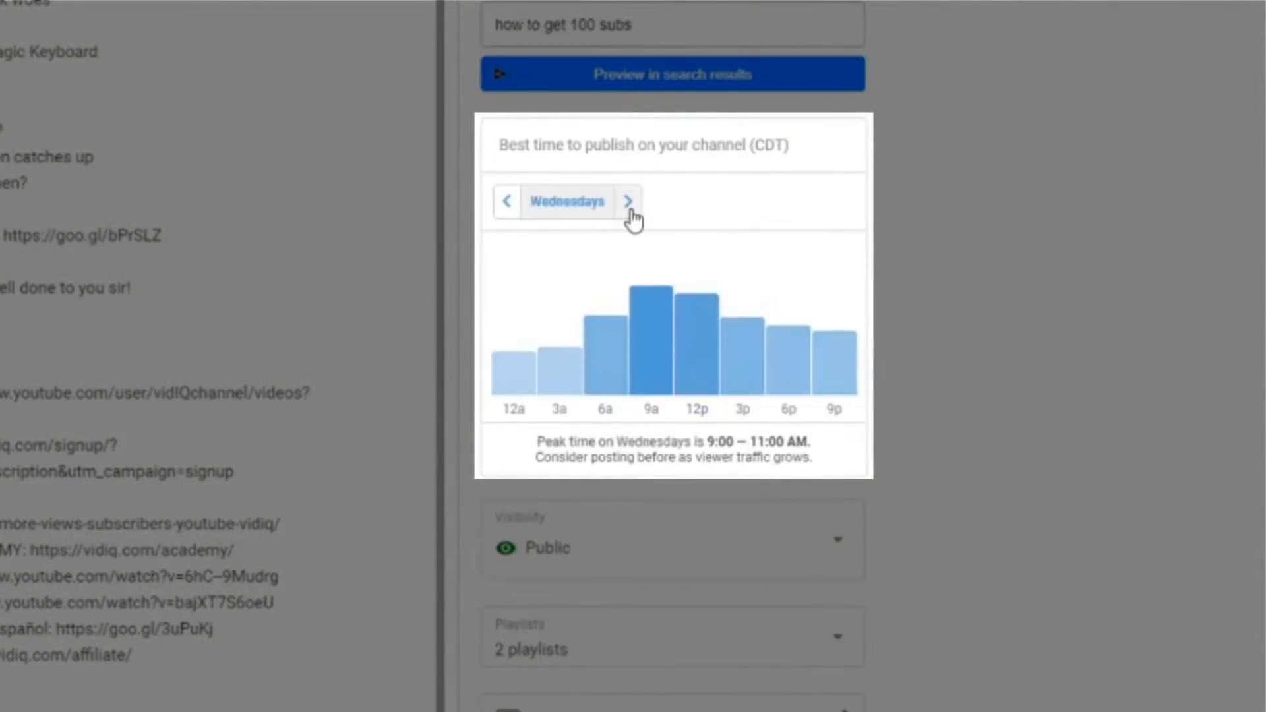
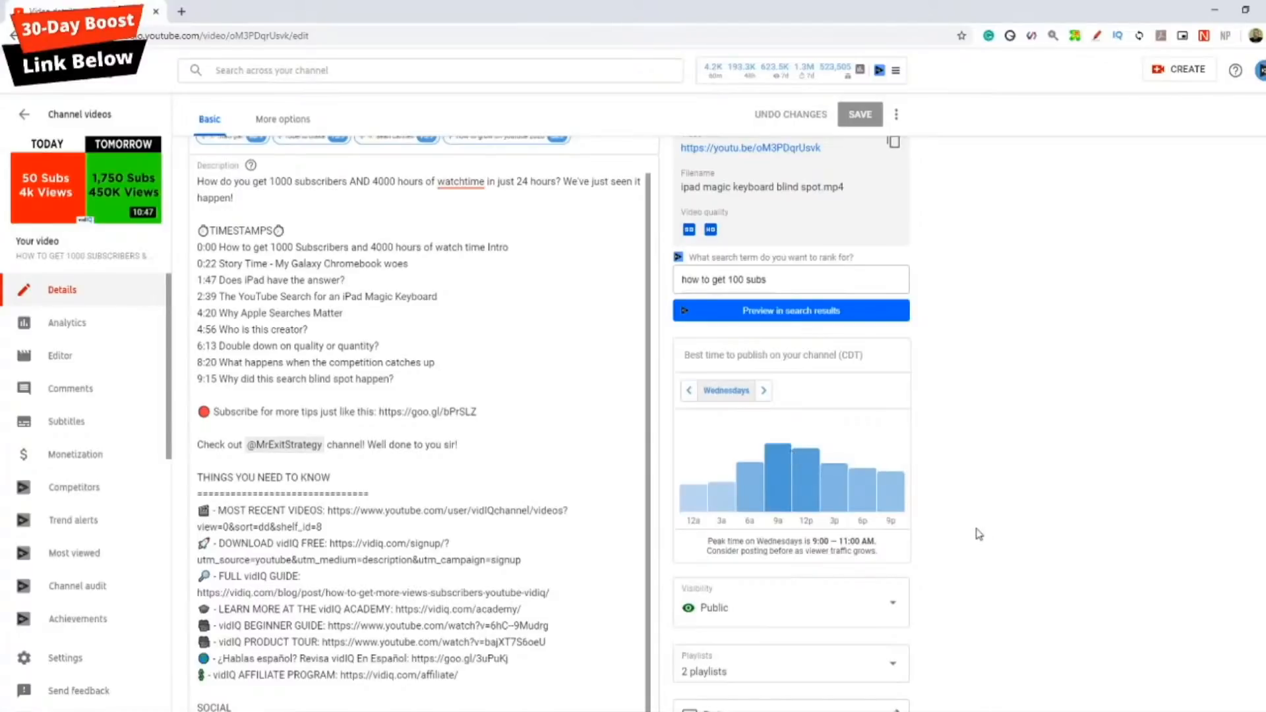
pyautogui.scroll(-3, 963, 534)
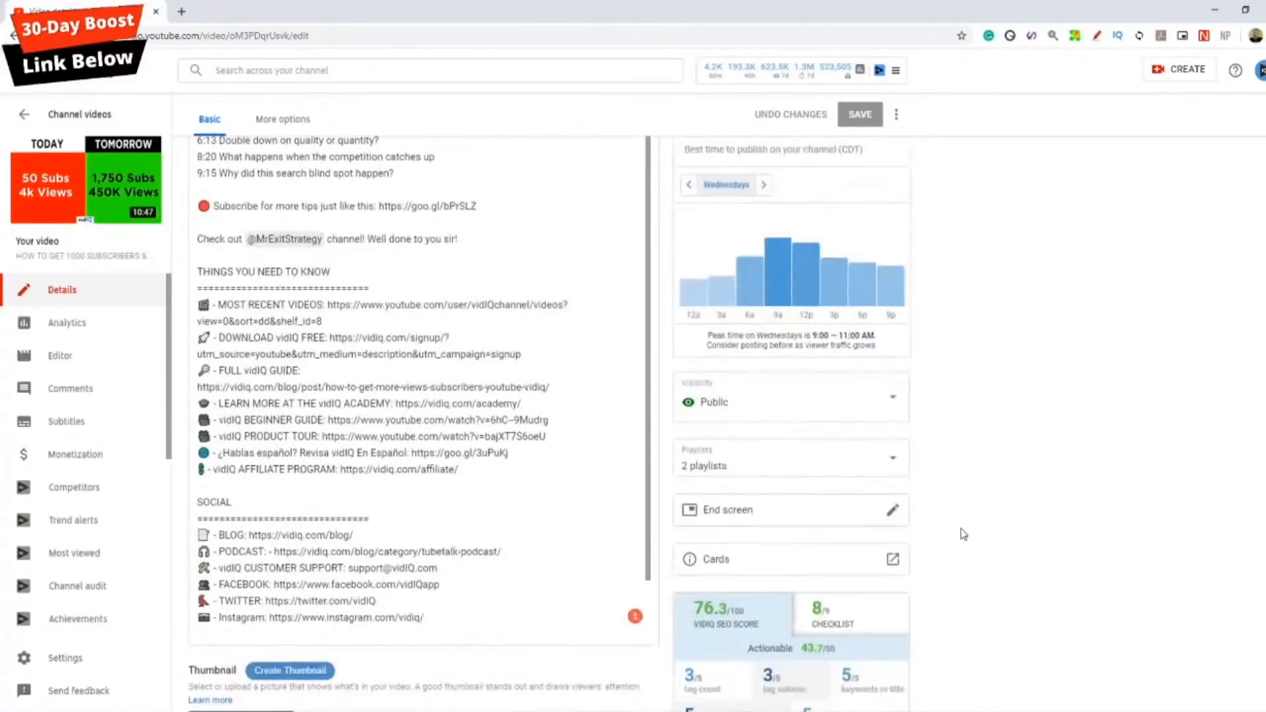
pyautogui.scroll(2, 963, 534)
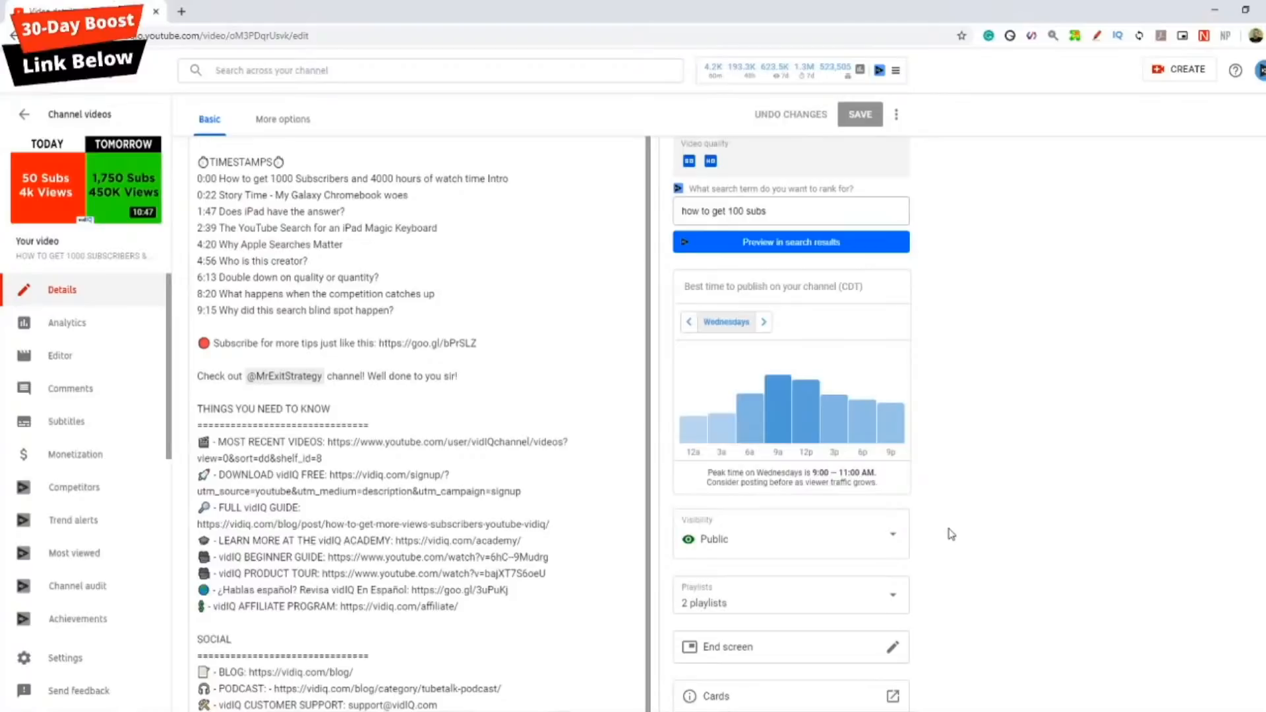
# Step: Review the video's vidIQ SEO score breakdown, then go through its optimization checklist
pyautogui.scroll(-4, 972, 542)
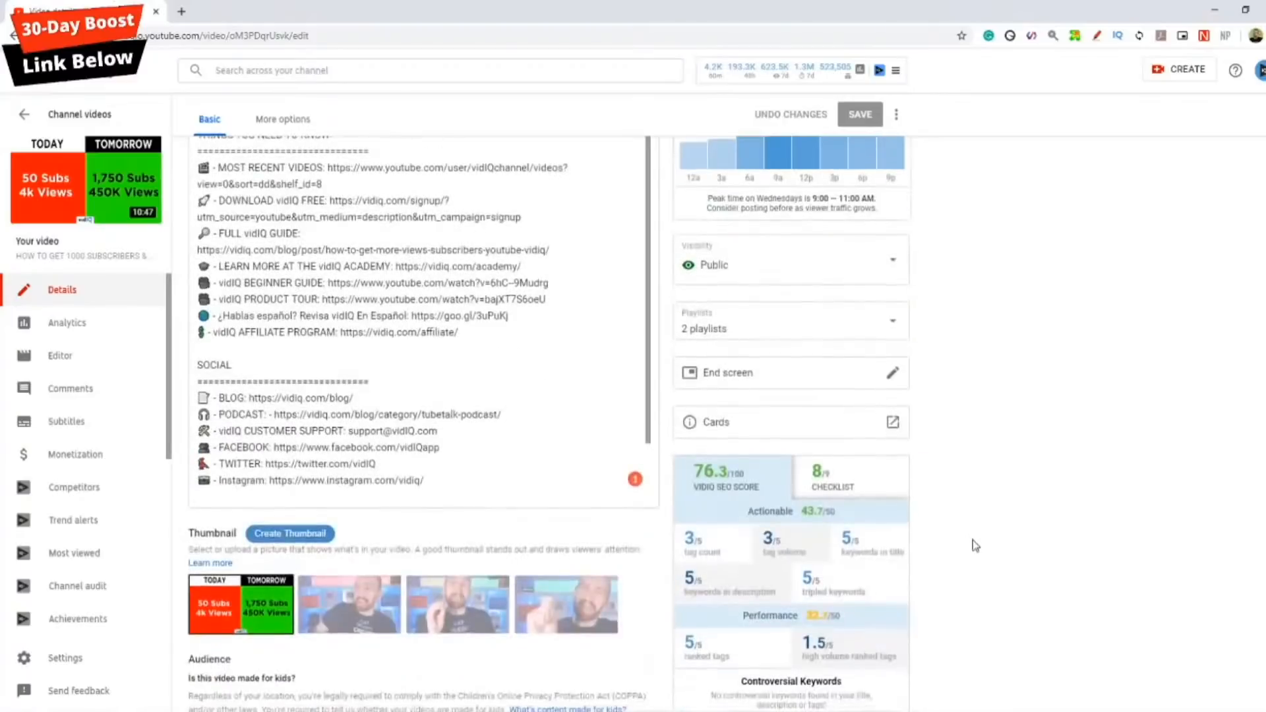
pyautogui.scroll(-3, 976, 546)
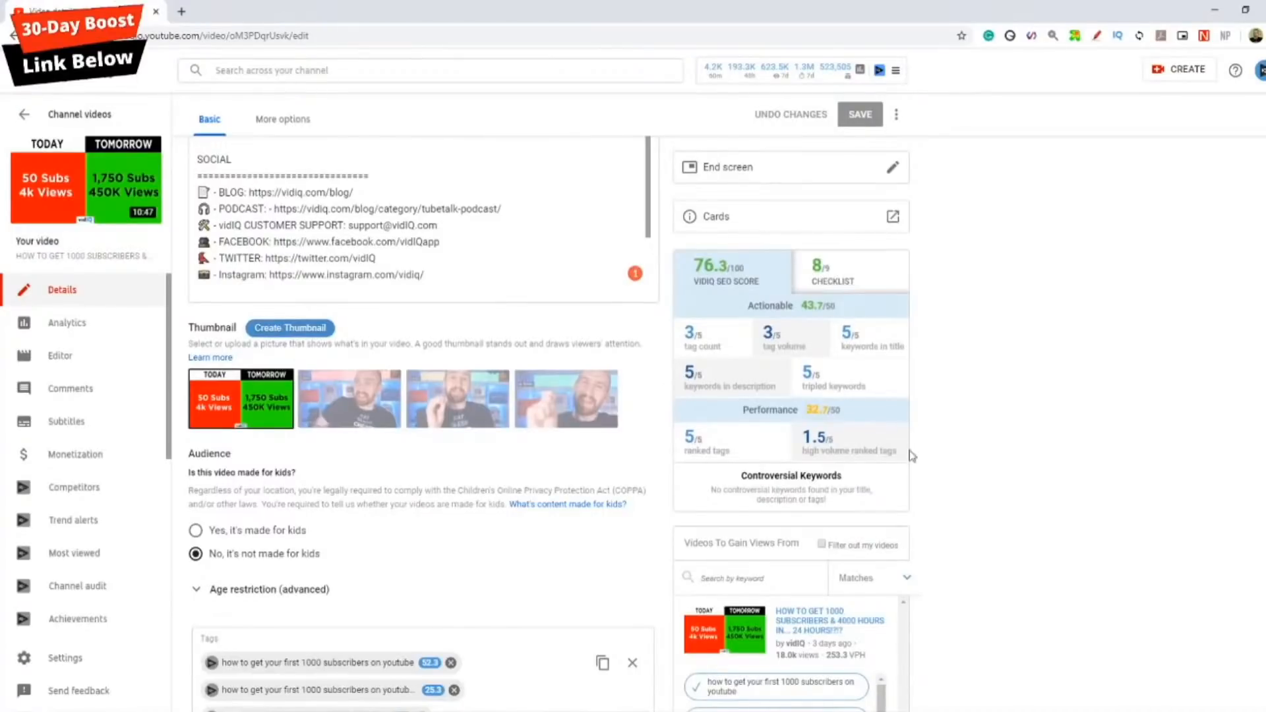
pyautogui.scroll(-4, 923, 461)
pyautogui.scroll(7, 928, 468)
pyautogui.click(824, 336)
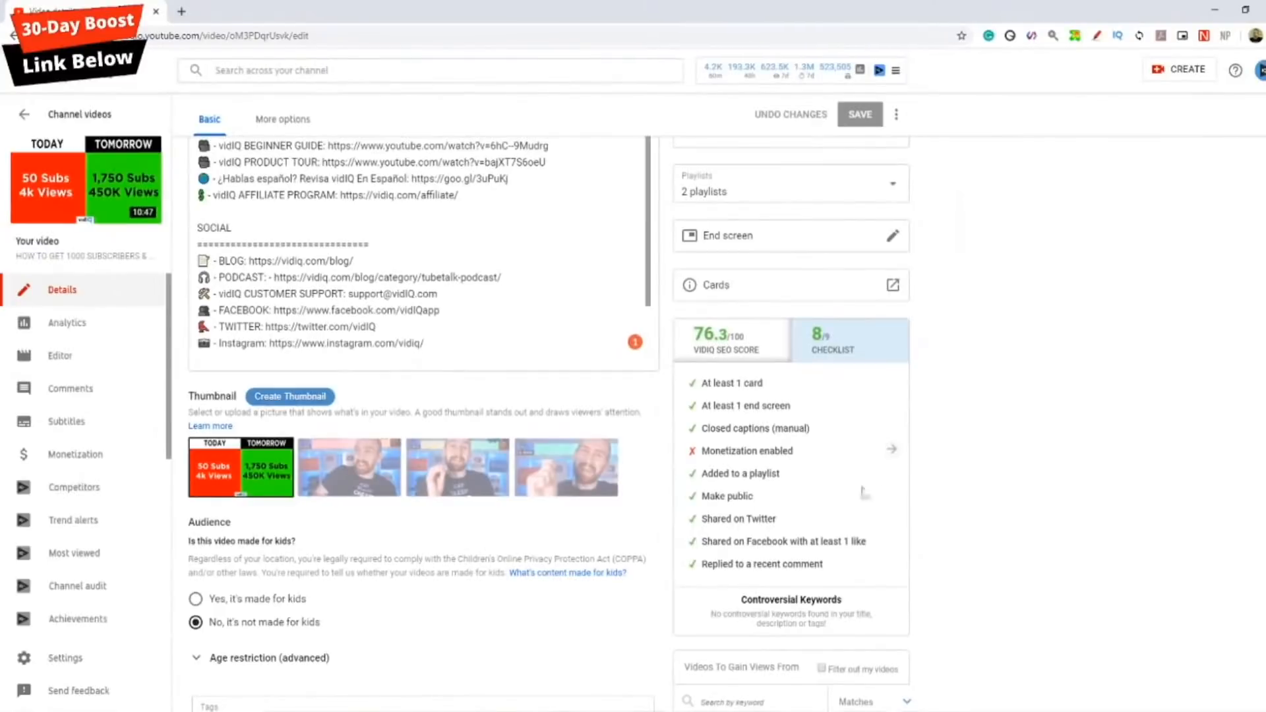
pyautogui.scroll(-10, 950, 494)
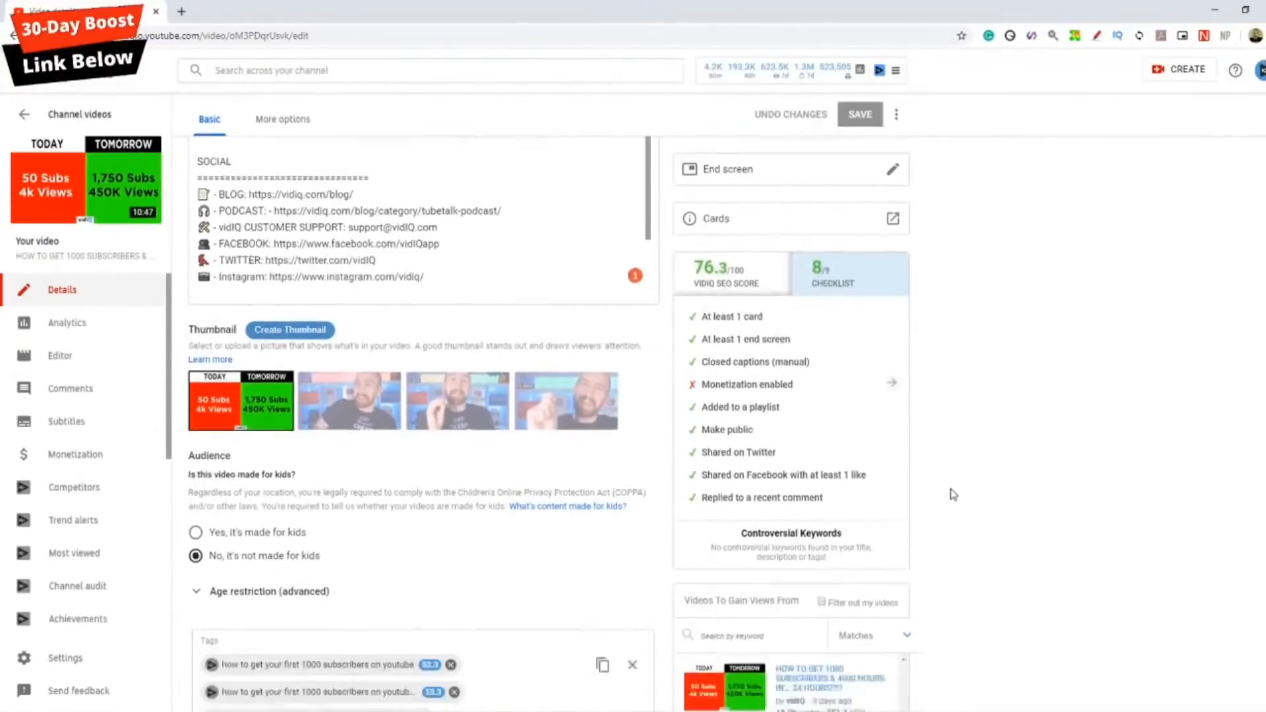
pyautogui.scroll(15, 955, 497)
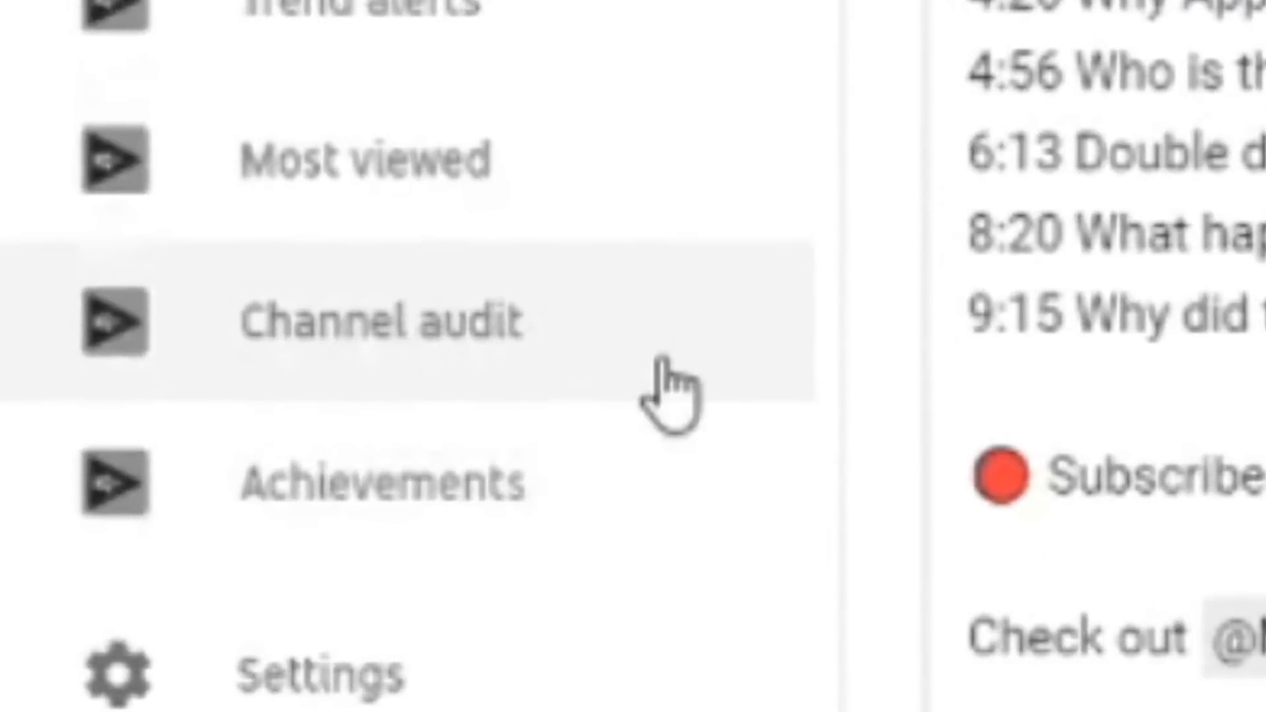
# Step: Open the channel audit and examine the month-over-month metrics and the Content to Double Down On section
pyautogui.click(428, 333)
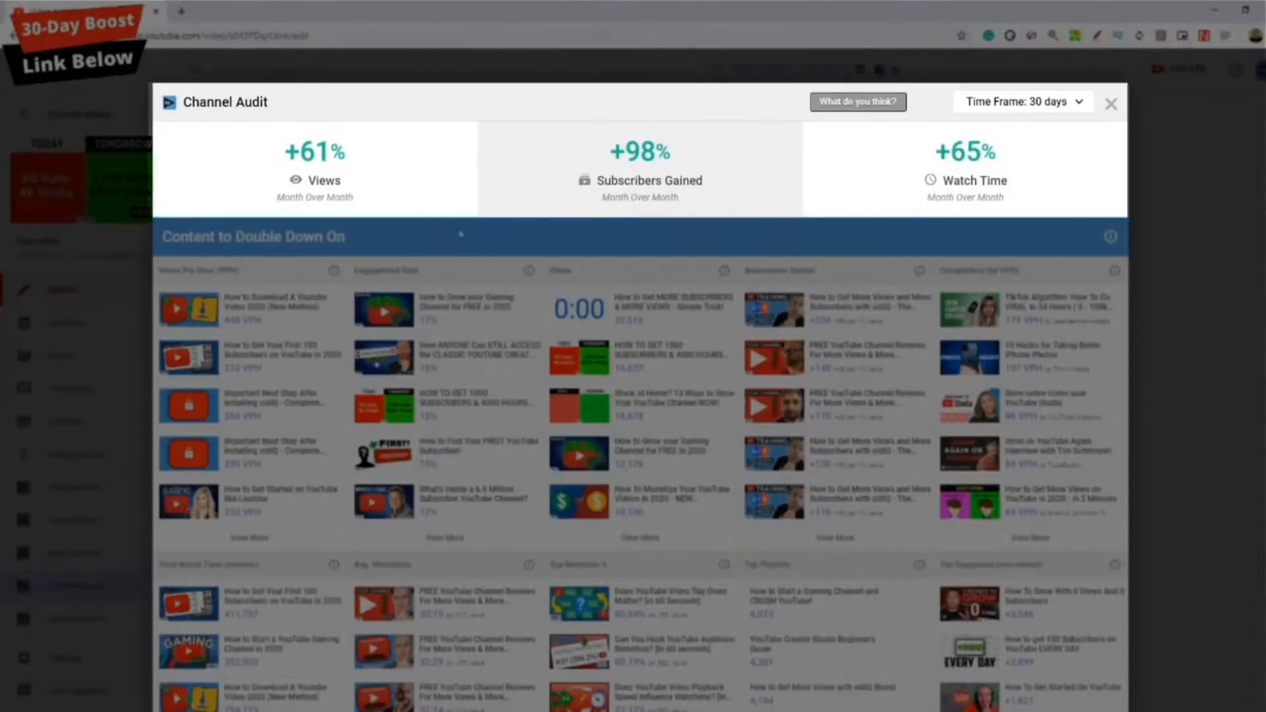
pyautogui.moveTo(615, 211)
pyautogui.moveTo(927, 224)
pyautogui.moveTo(234, 235); pyautogui.dragTo(354, 236)
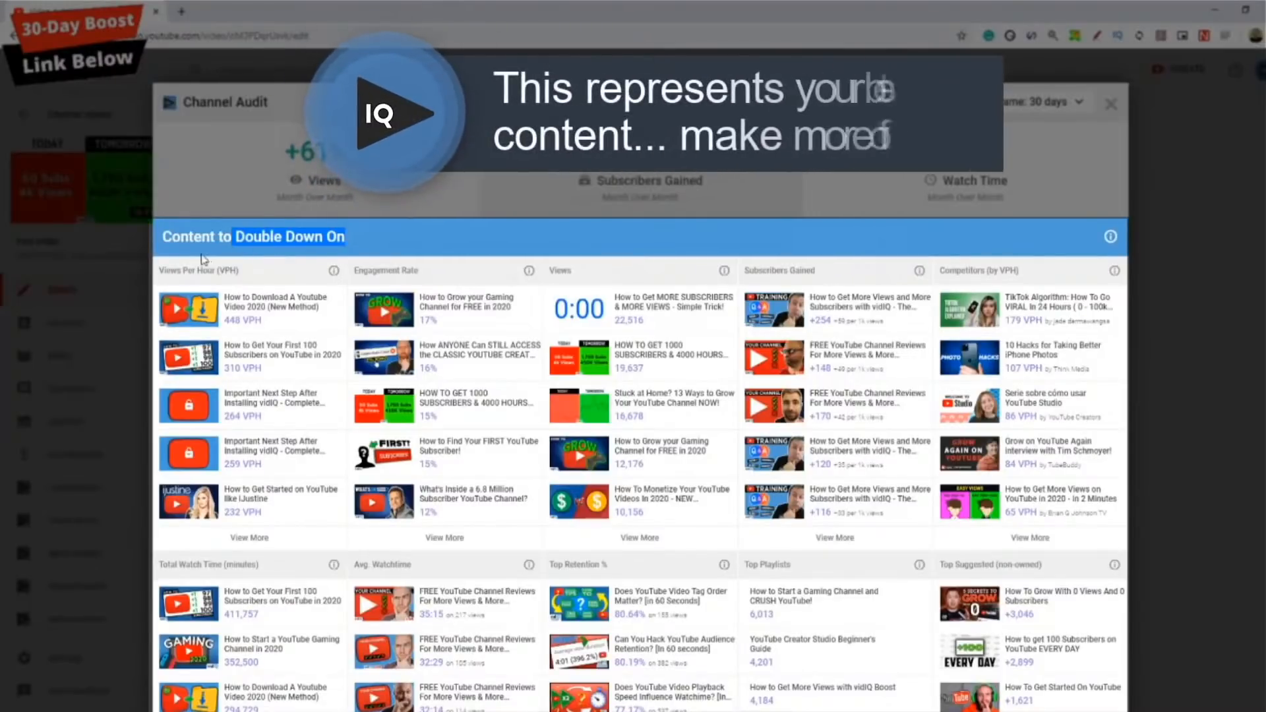
pyautogui.moveTo(164, 271); pyautogui.dragTo(228, 270)
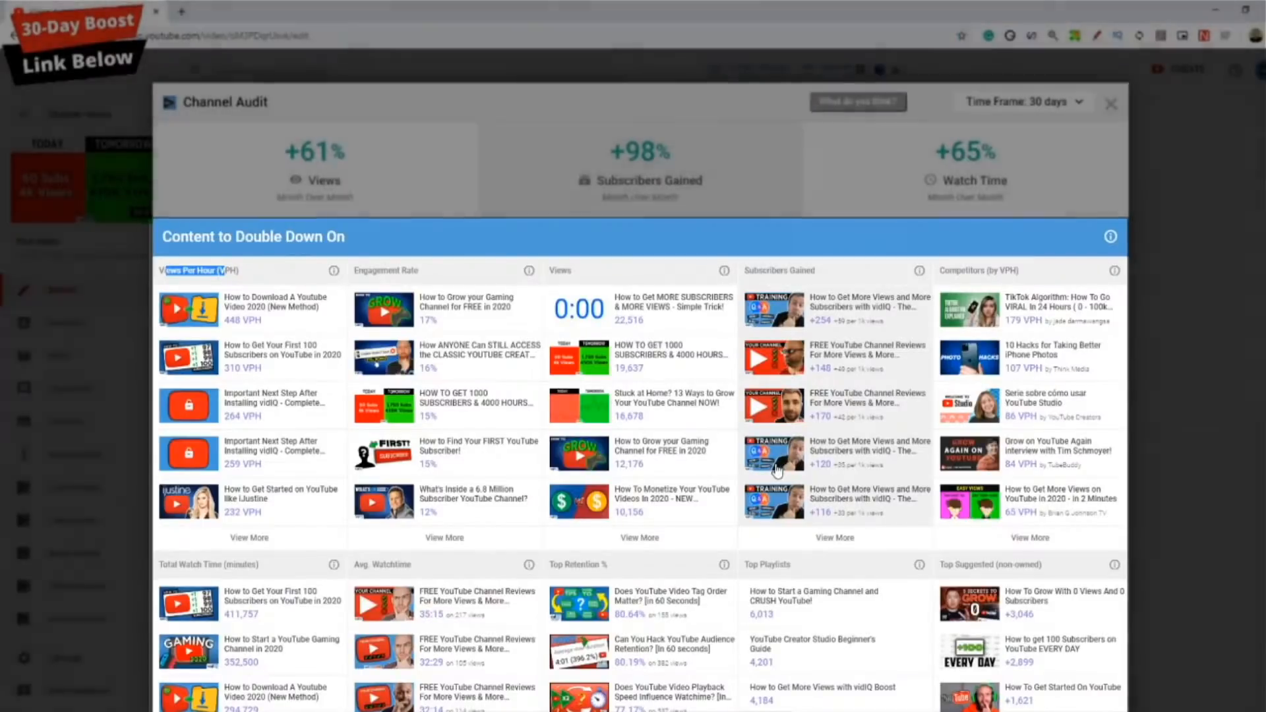
pyautogui.scroll(-2, 777, 470)
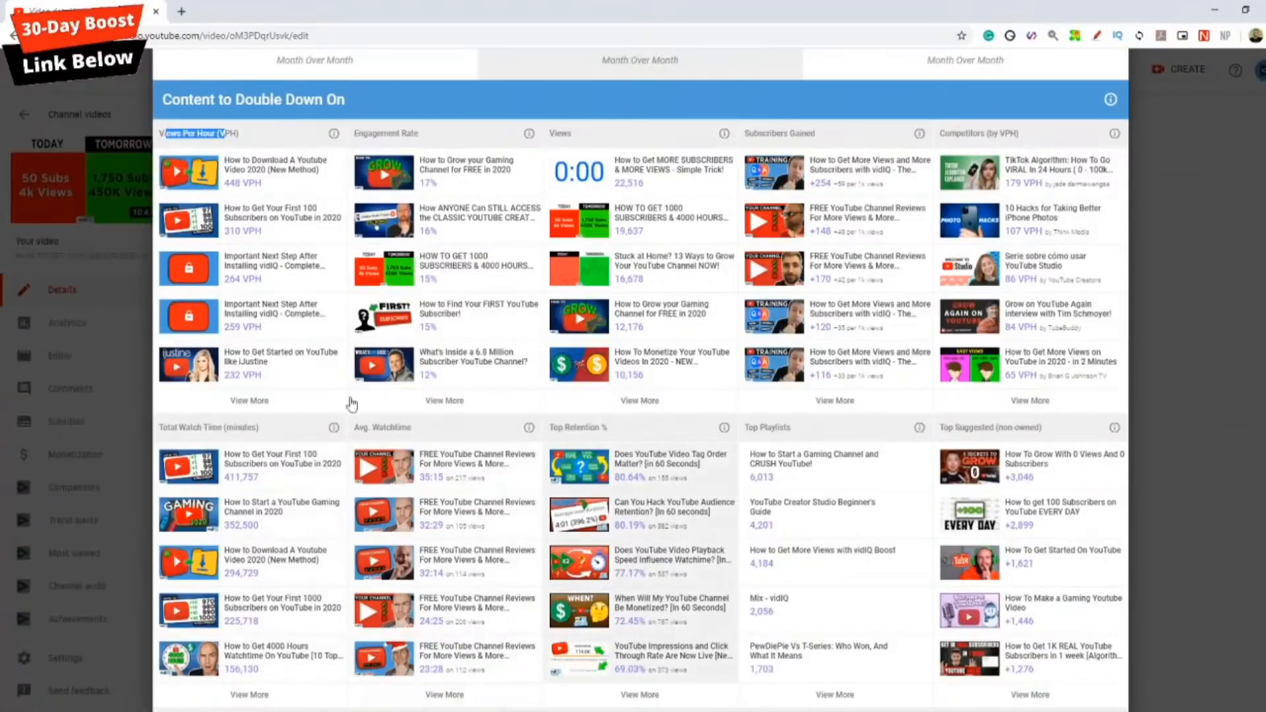
pyautogui.scroll(2, 806, 491)
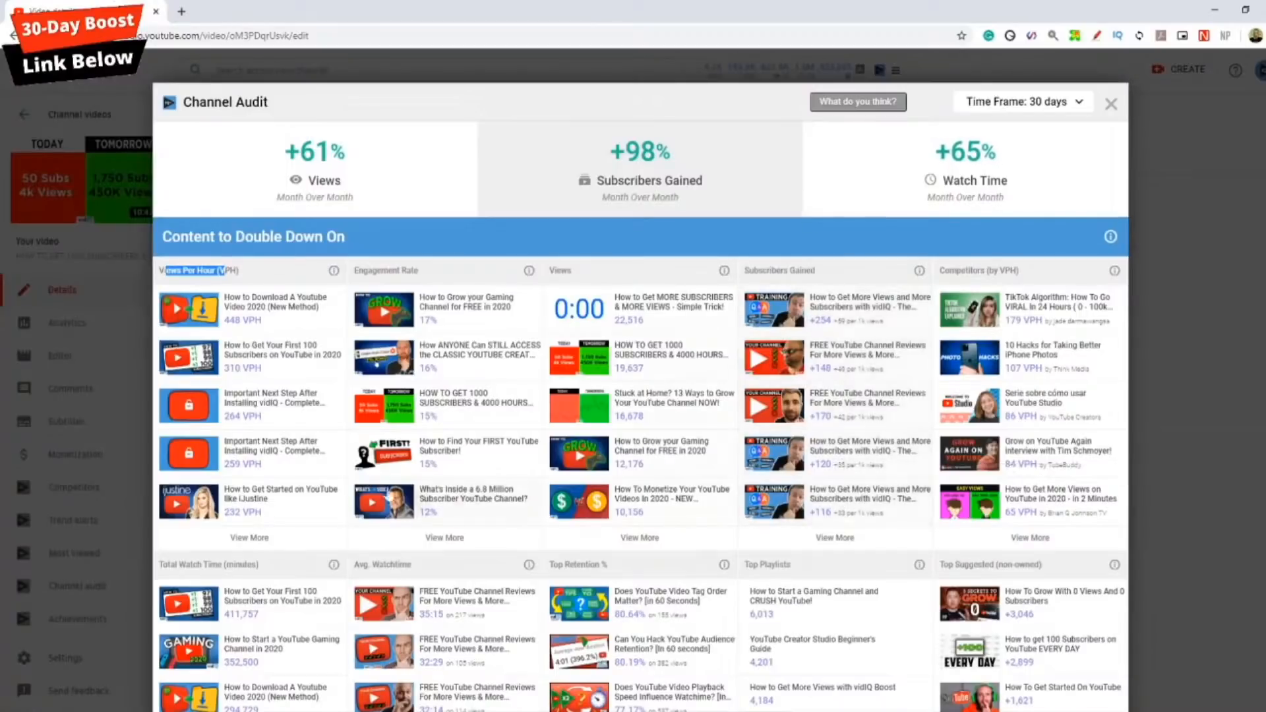
# Step: Examine the audit's Content That Could Use Work section and compare it with the Content to Double Down On
pyautogui.scroll(-10, 417, 480)
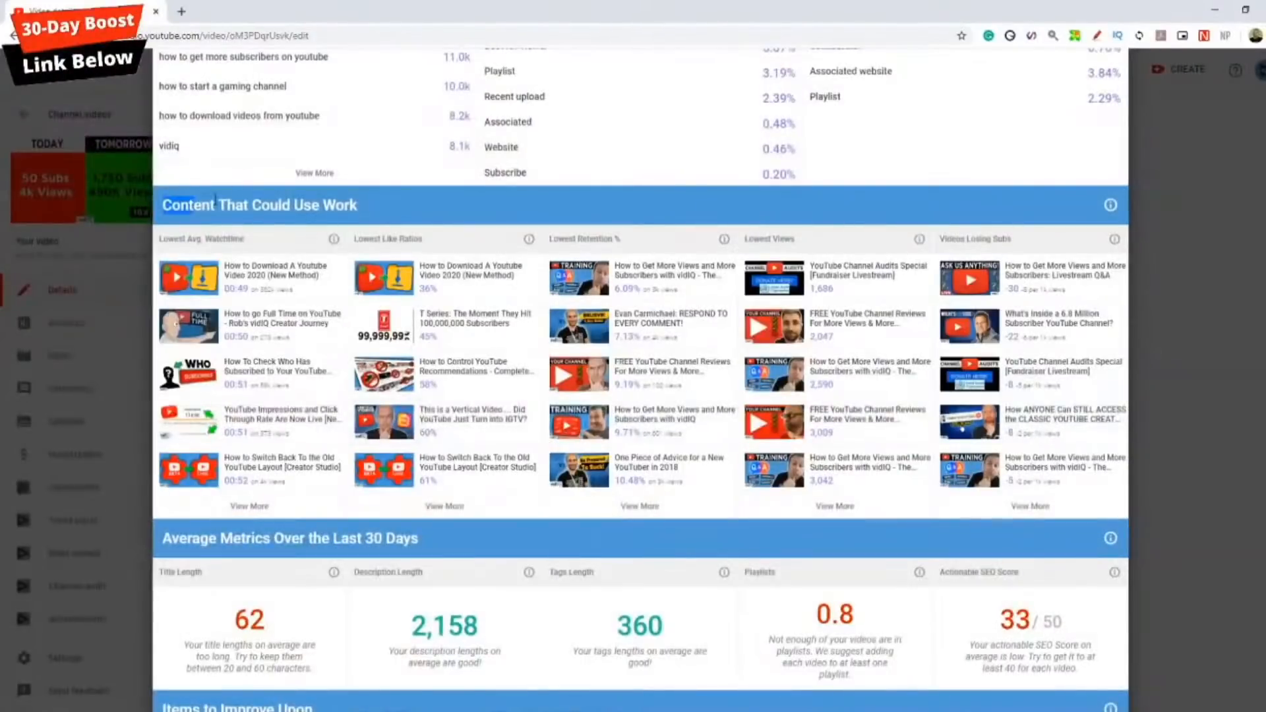
pyautogui.moveTo(161, 206); pyautogui.dragTo(381, 217)
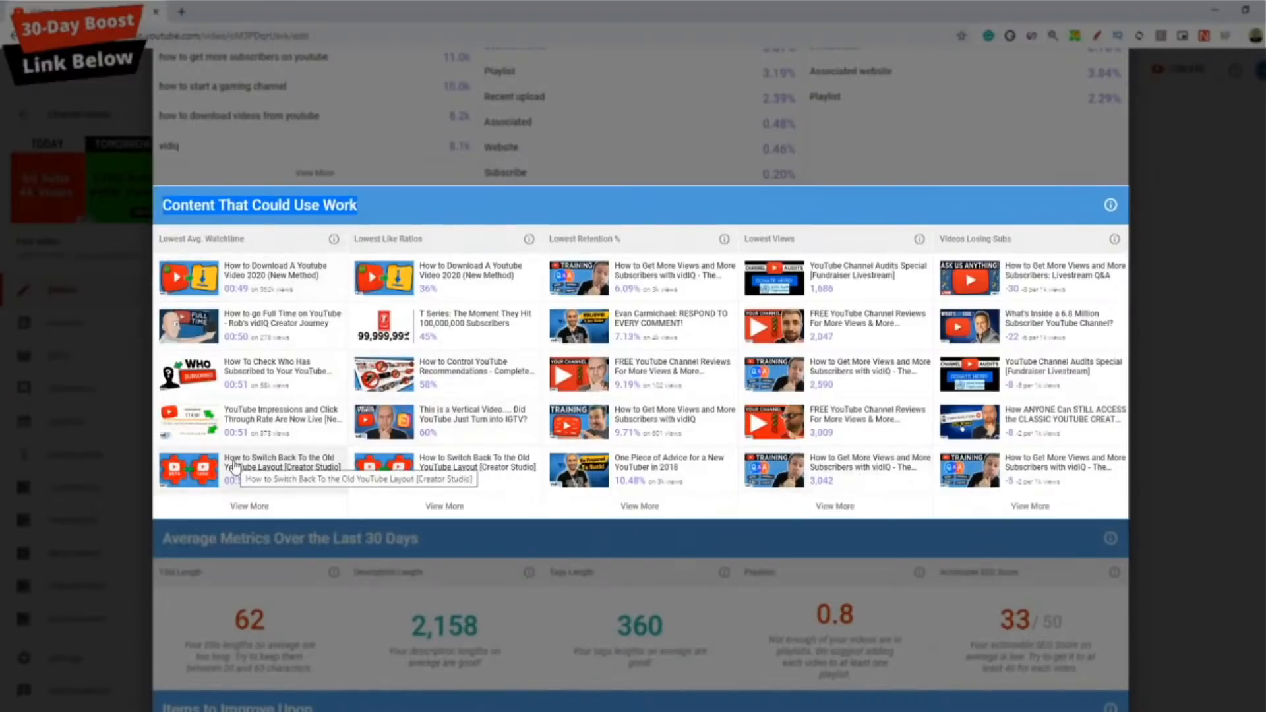
pyautogui.scroll(15, 244, 501)
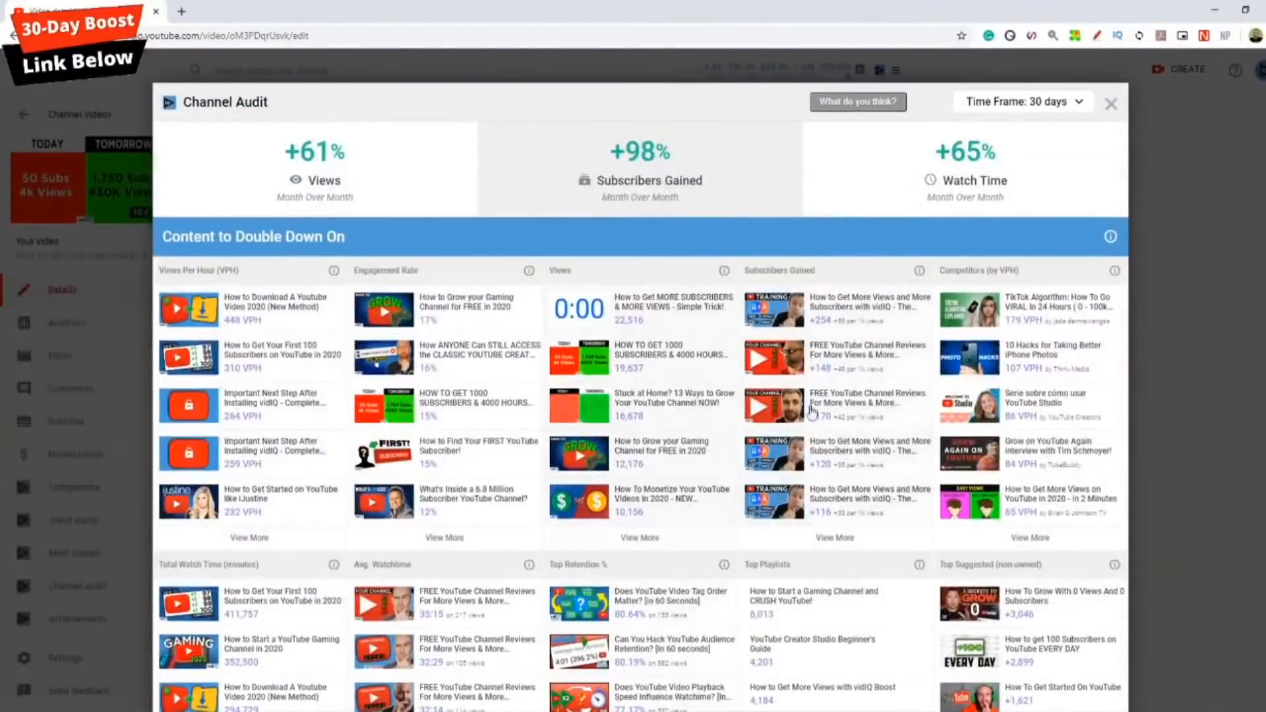
pyautogui.scroll(-15, 789, 382)
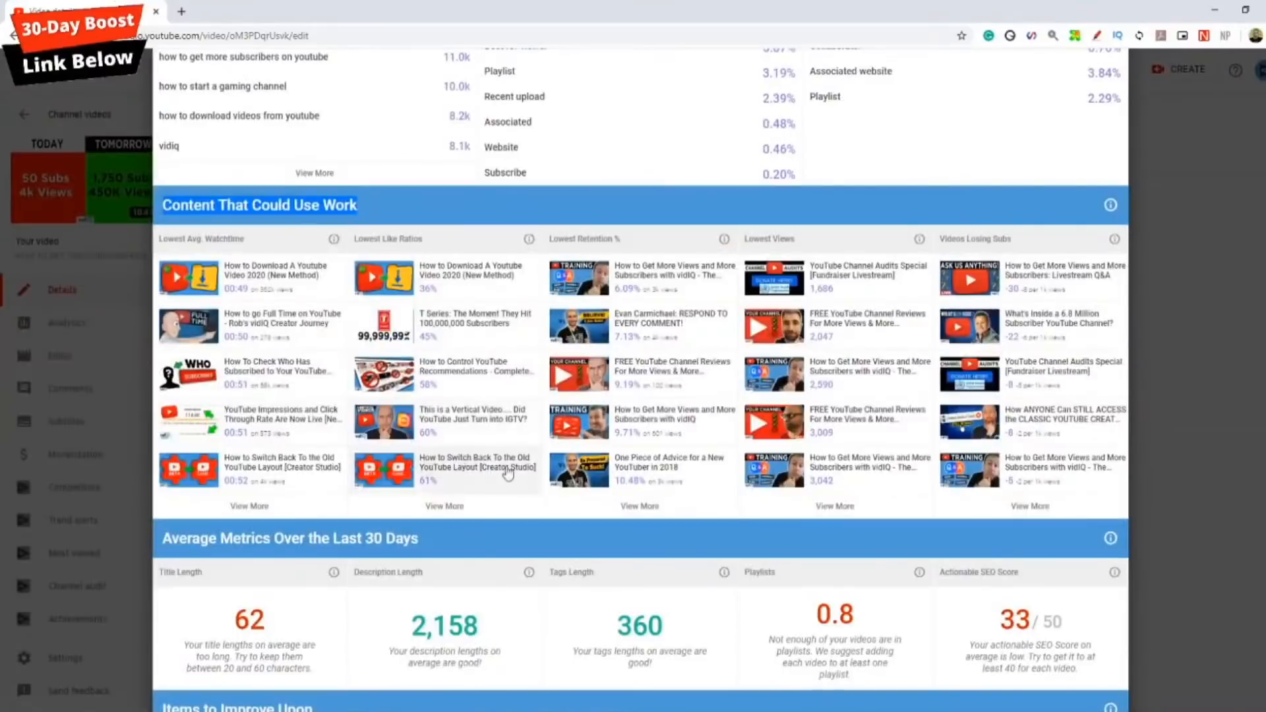
pyautogui.scroll(15, 579, 475)
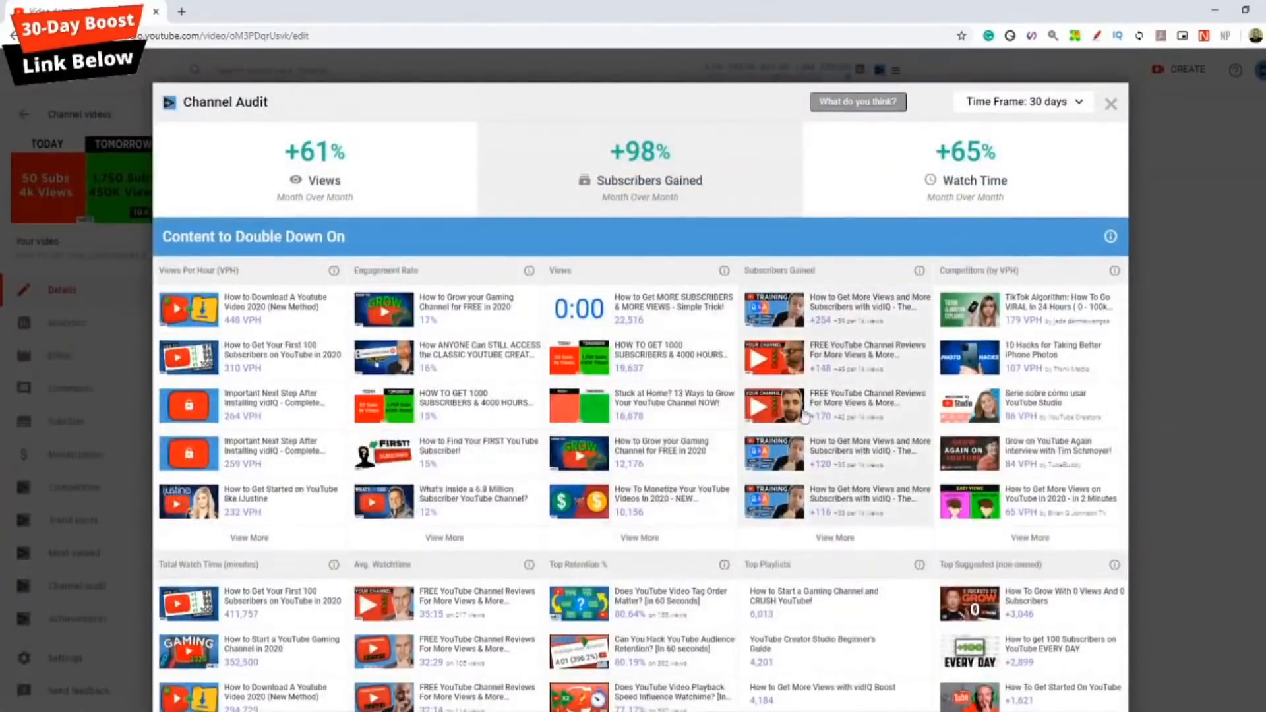
# Step: Review the channel audit's top search terms, endscreen click rates and card click rates
pyautogui.scroll(-7, 218, 412)
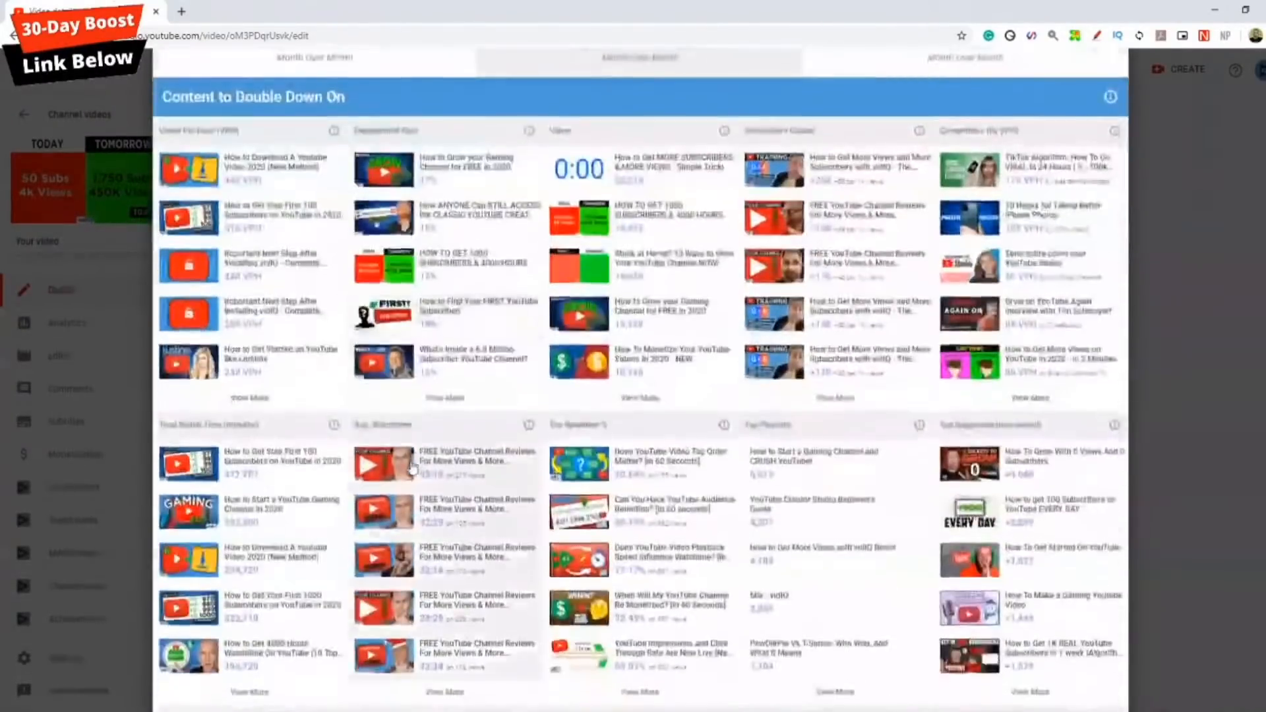
pyautogui.moveTo(159, 380); pyautogui.dragTo(227, 380)
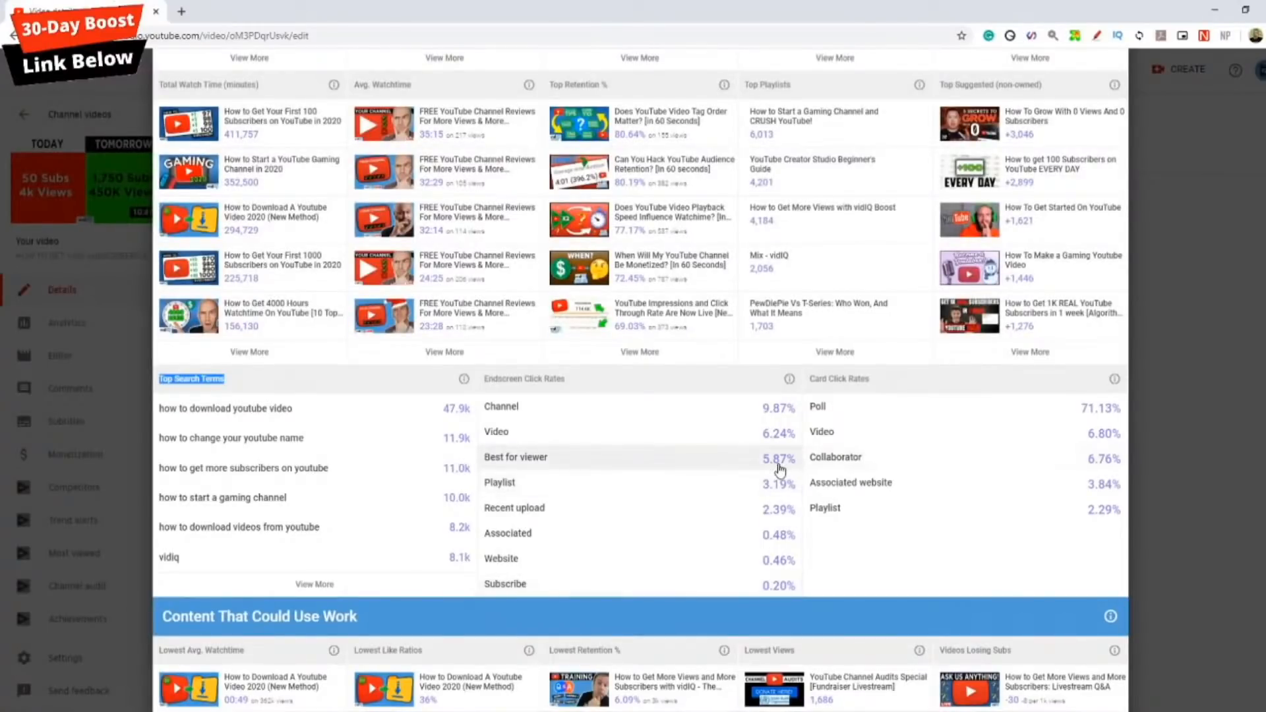
pyautogui.moveTo(786, 395)
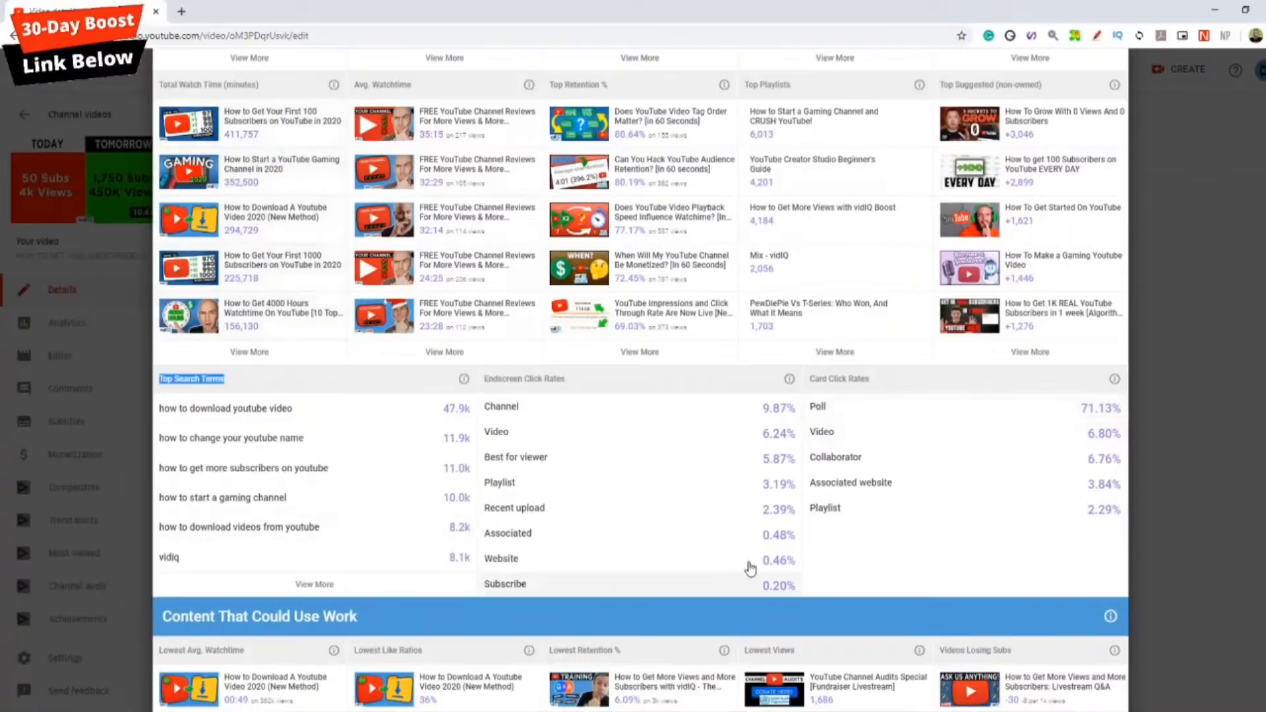
pyautogui.scroll(7, 708, 543)
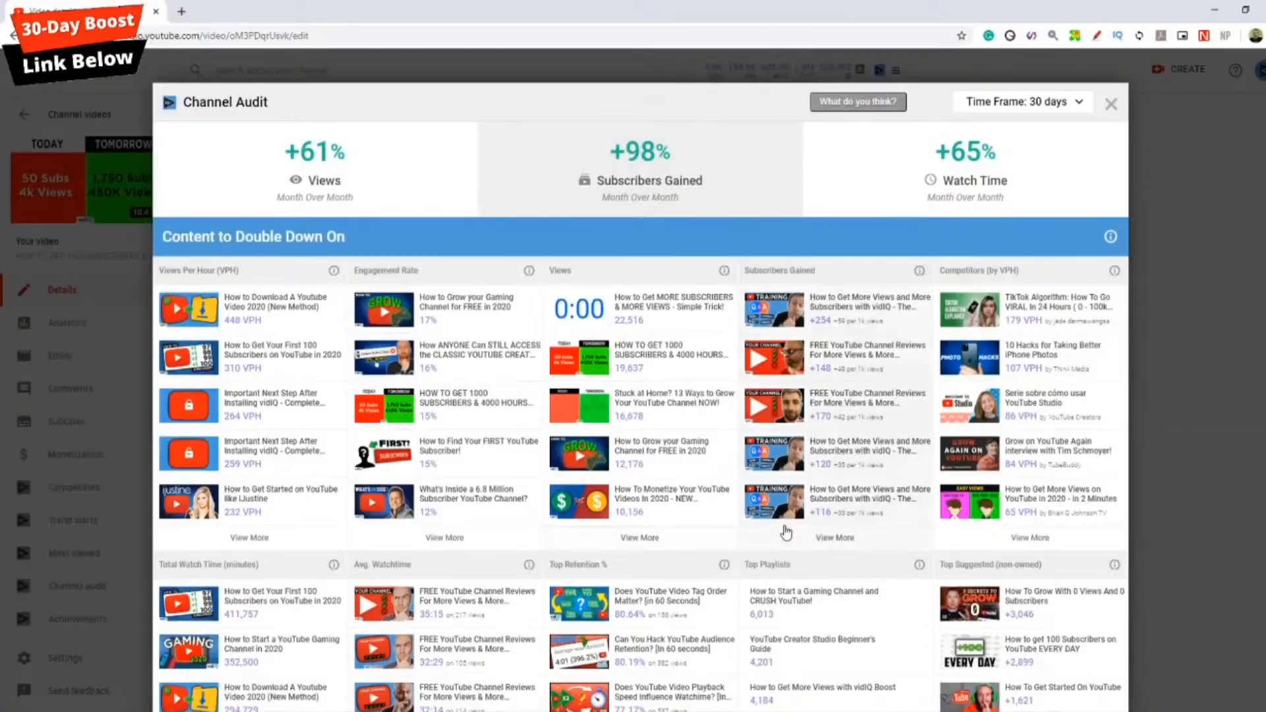
# Step: Skim the channel audit's sections again and check its time frame setting
pyautogui.scroll(-8, 824, 508)
pyautogui.scroll(8, 824, 509)
pyautogui.click(1021, 101)
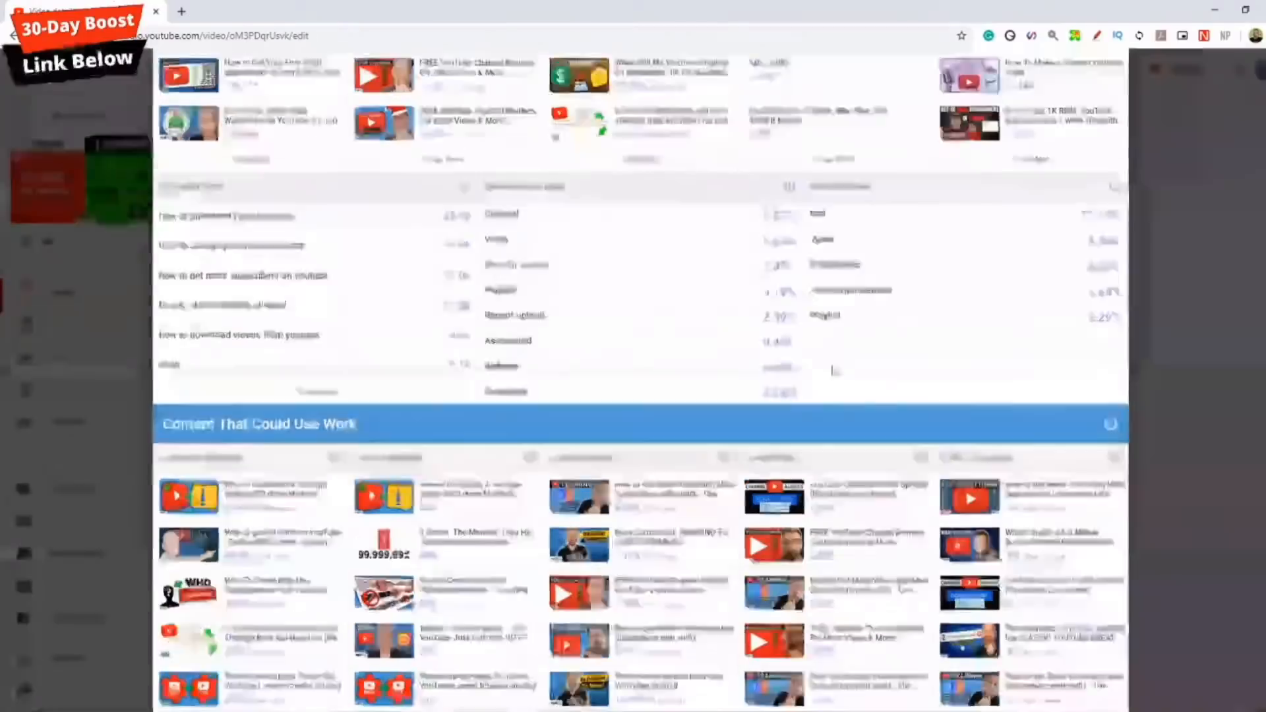
pyautogui.scroll(10, 833, 370)
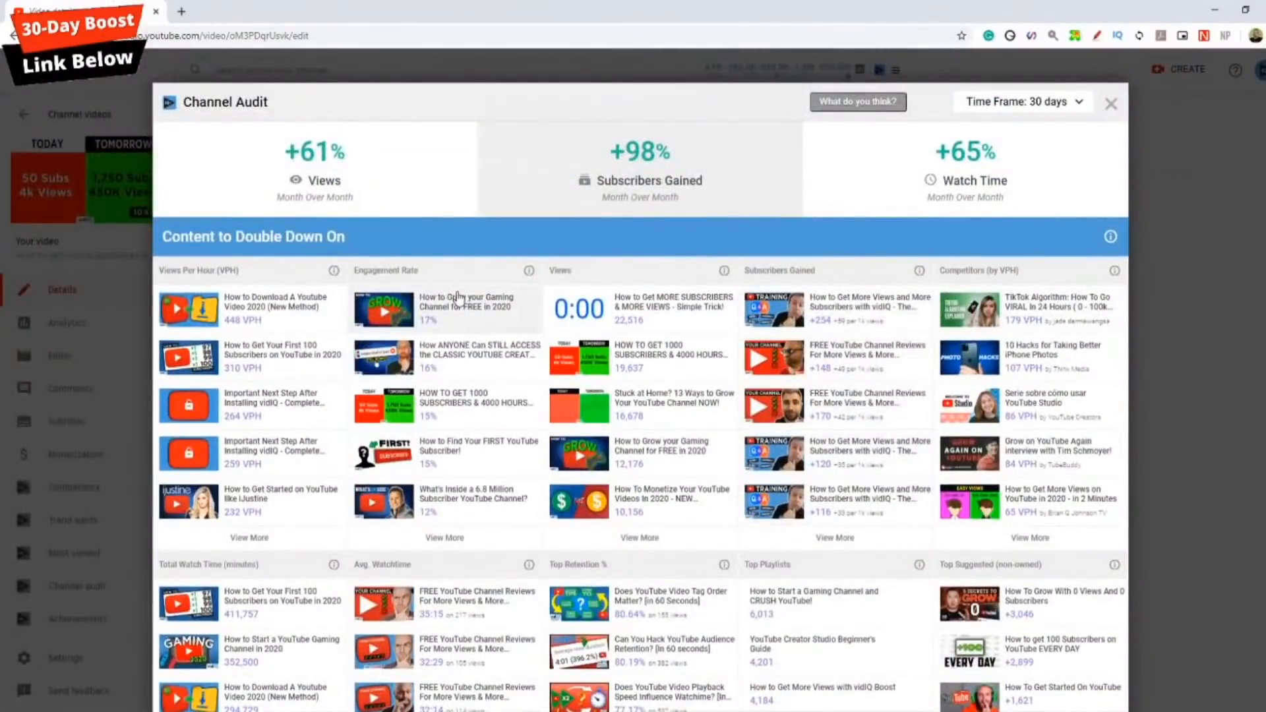
# Step: Review the audit's Average Metrics Over the Last 30 Days and Items to Improve Upon, then close the audit
pyautogui.scroll(-5, 620, 455)
pyautogui.scroll(-7, 619, 455)
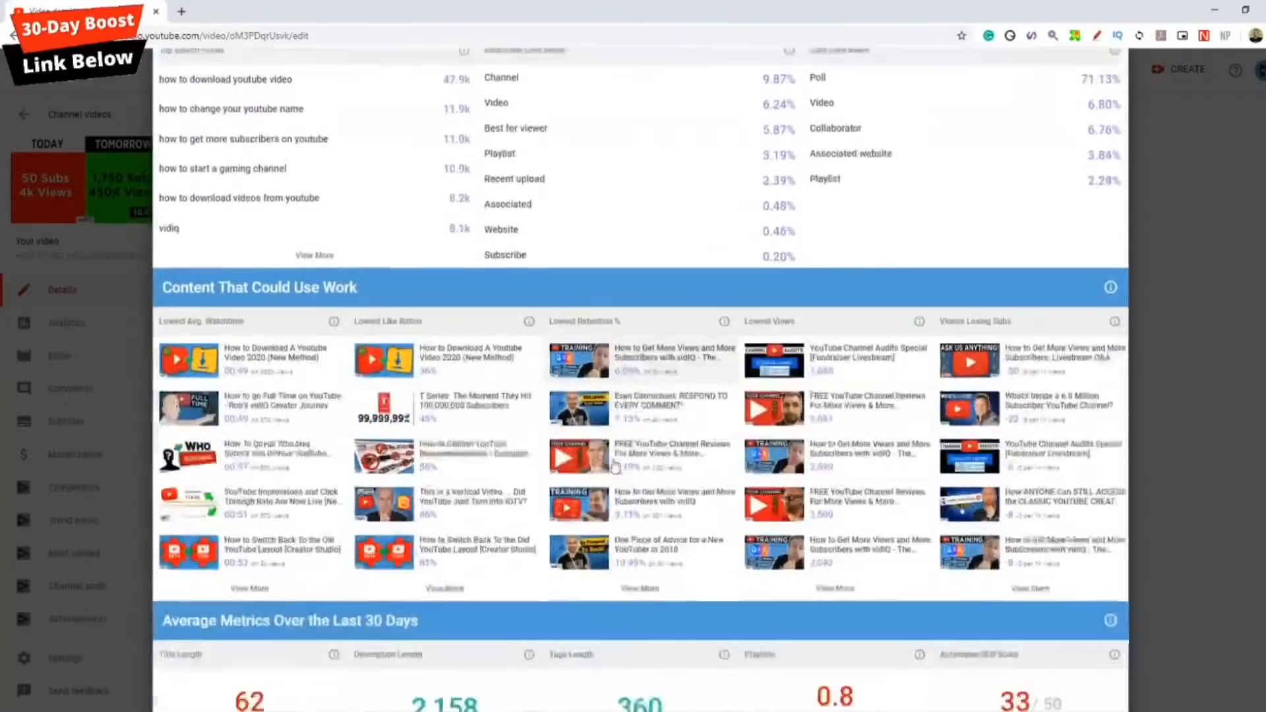
pyautogui.scroll(2, 285, 279)
pyautogui.scroll(-3, 532, 388)
pyautogui.scroll(-3, 532, 394)
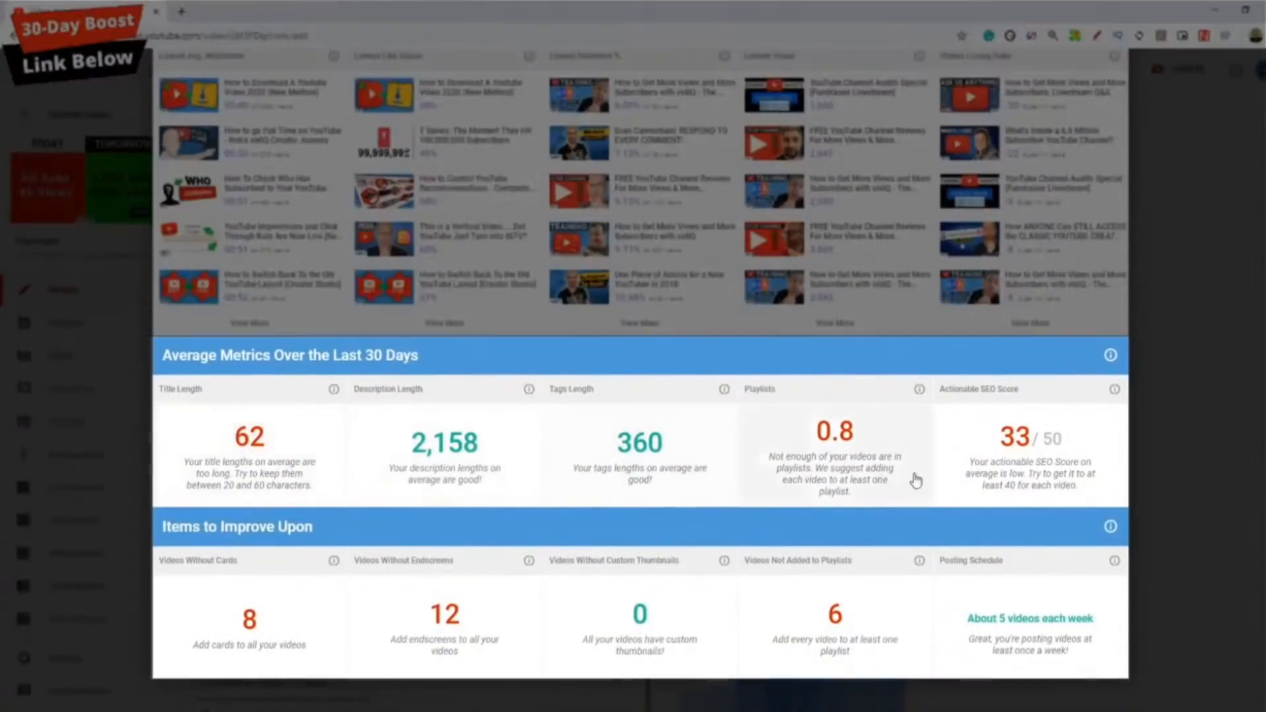
pyautogui.moveTo(223, 524); pyautogui.dragTo(328, 538)
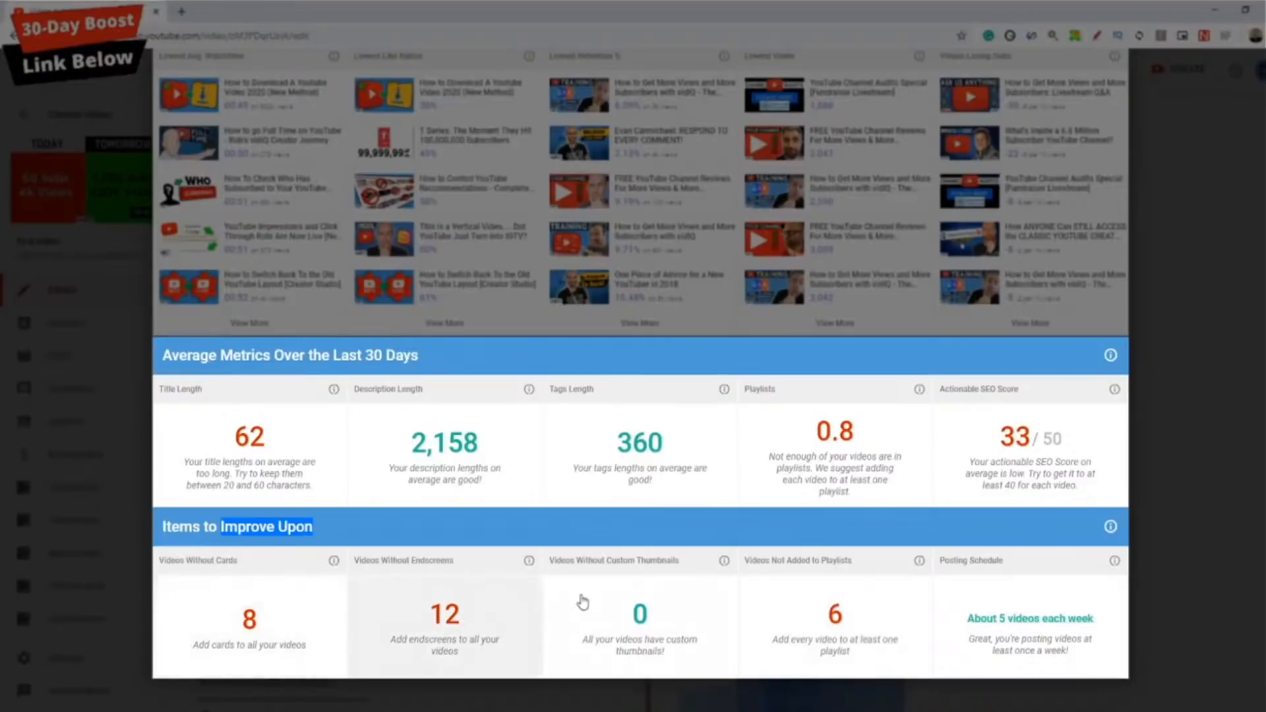
pyautogui.scroll(15, 794, 556)
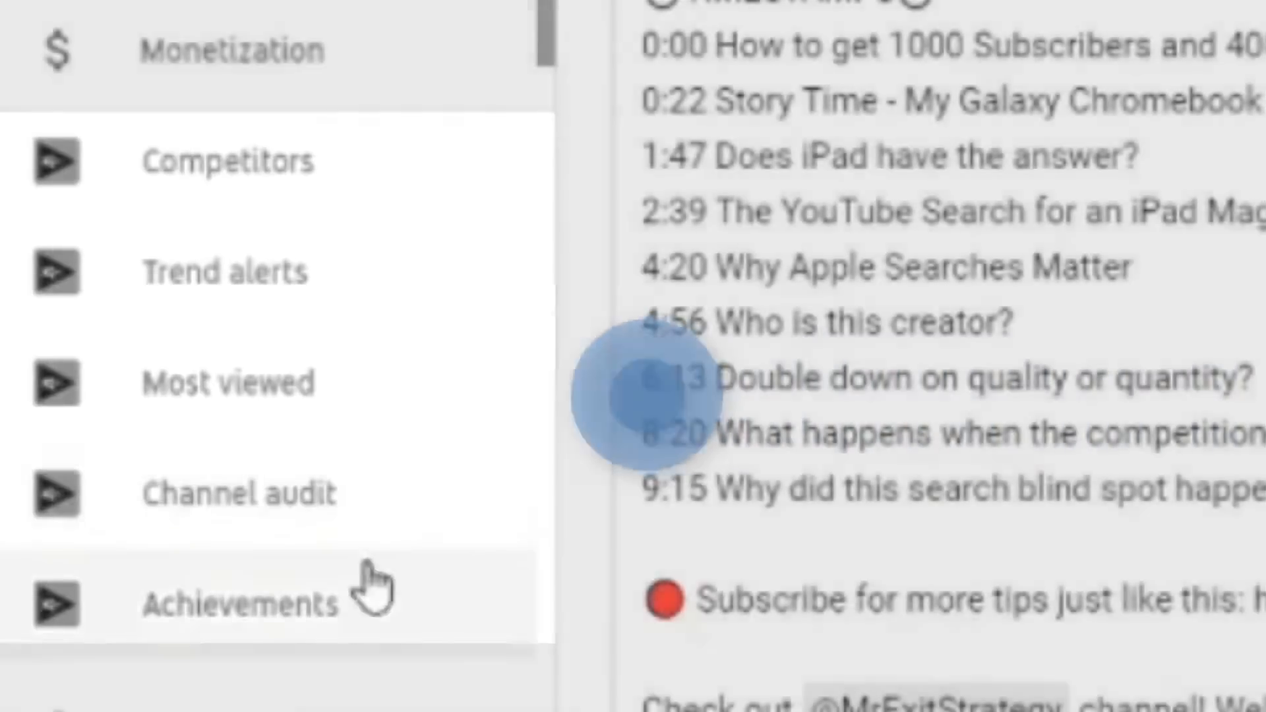
# Step: Open the channel's 500K subscribers achievement, then review the key achievements and top performing months
pyautogui.click(366, 590)
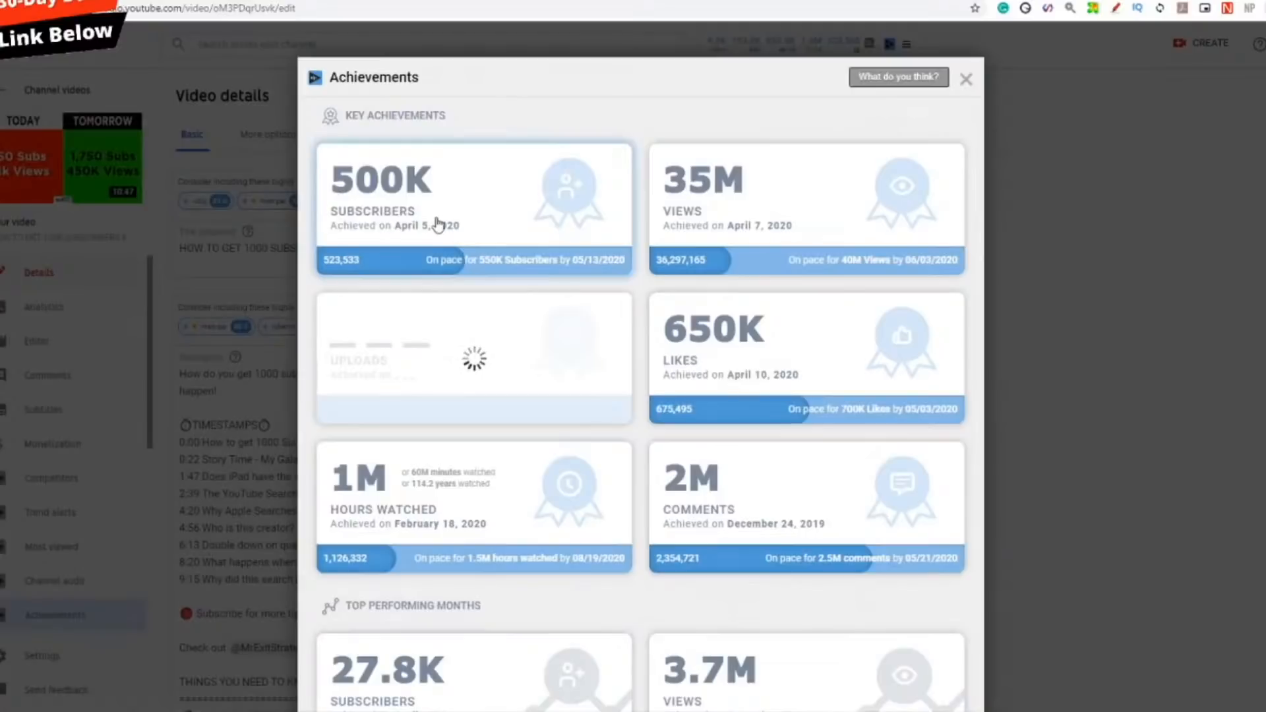
pyautogui.click(510, 253)
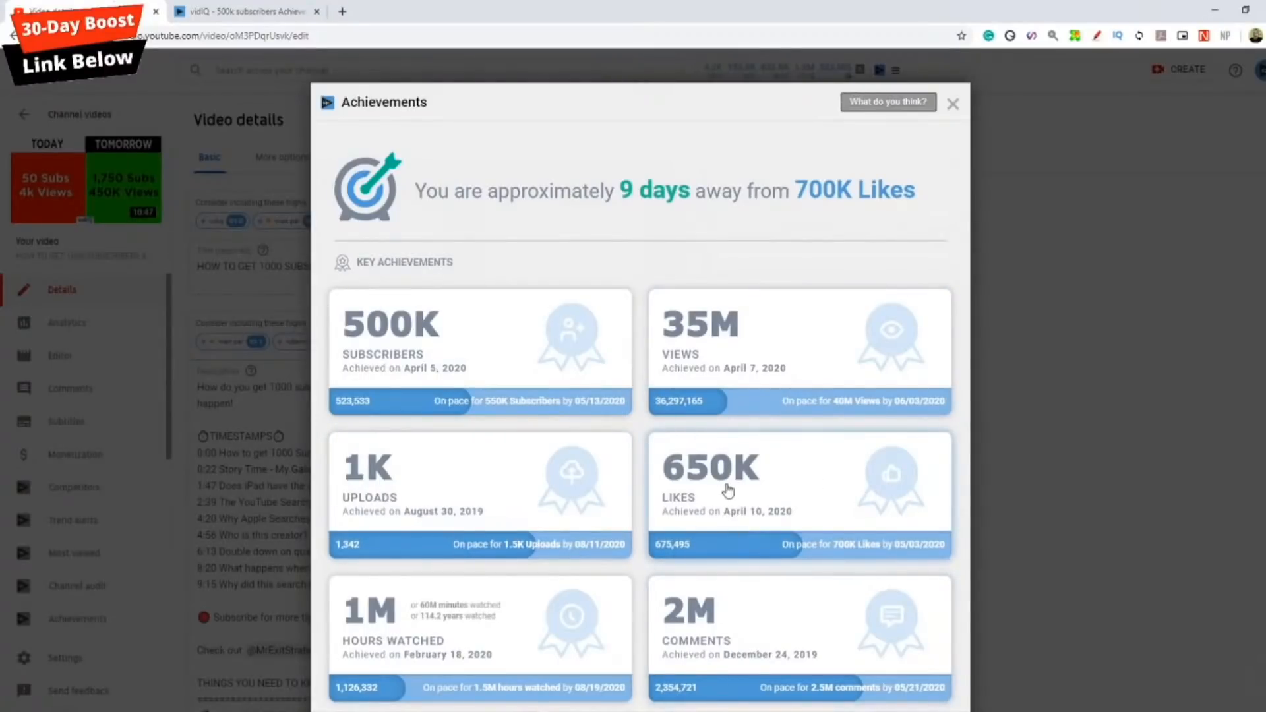
pyautogui.scroll(-7, 728, 491)
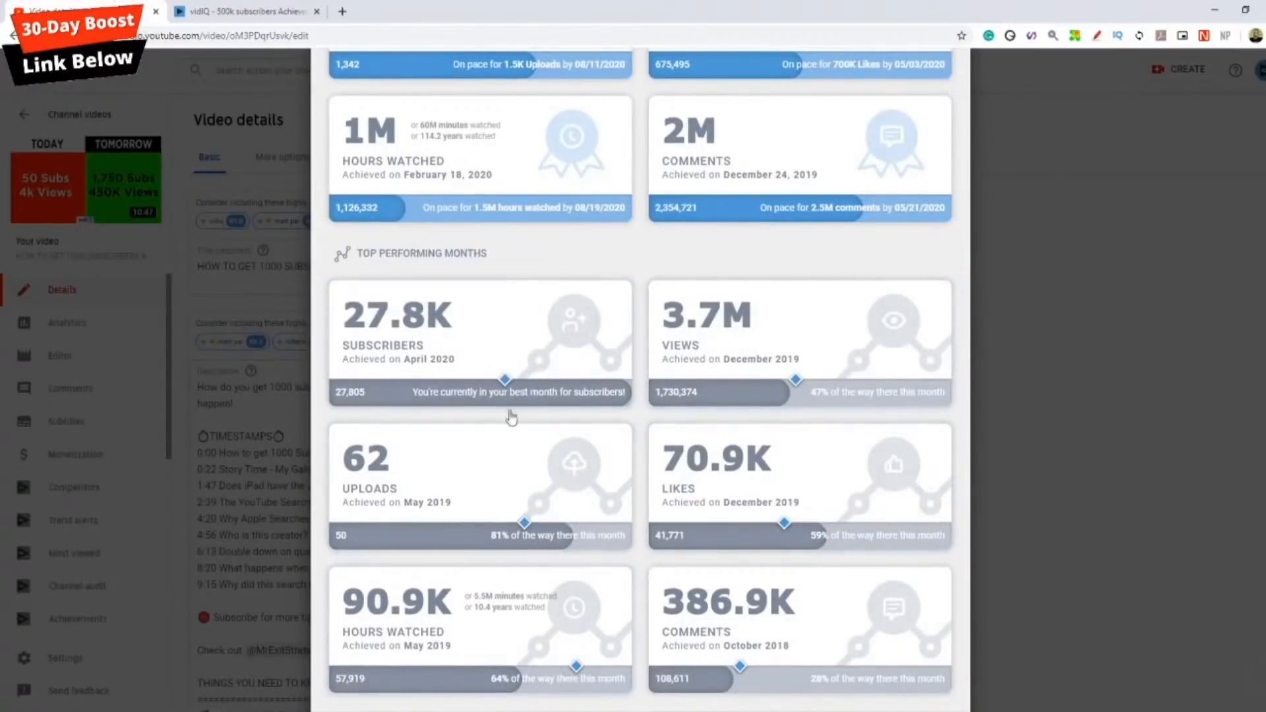
pyautogui.scroll(3, 624, 532)
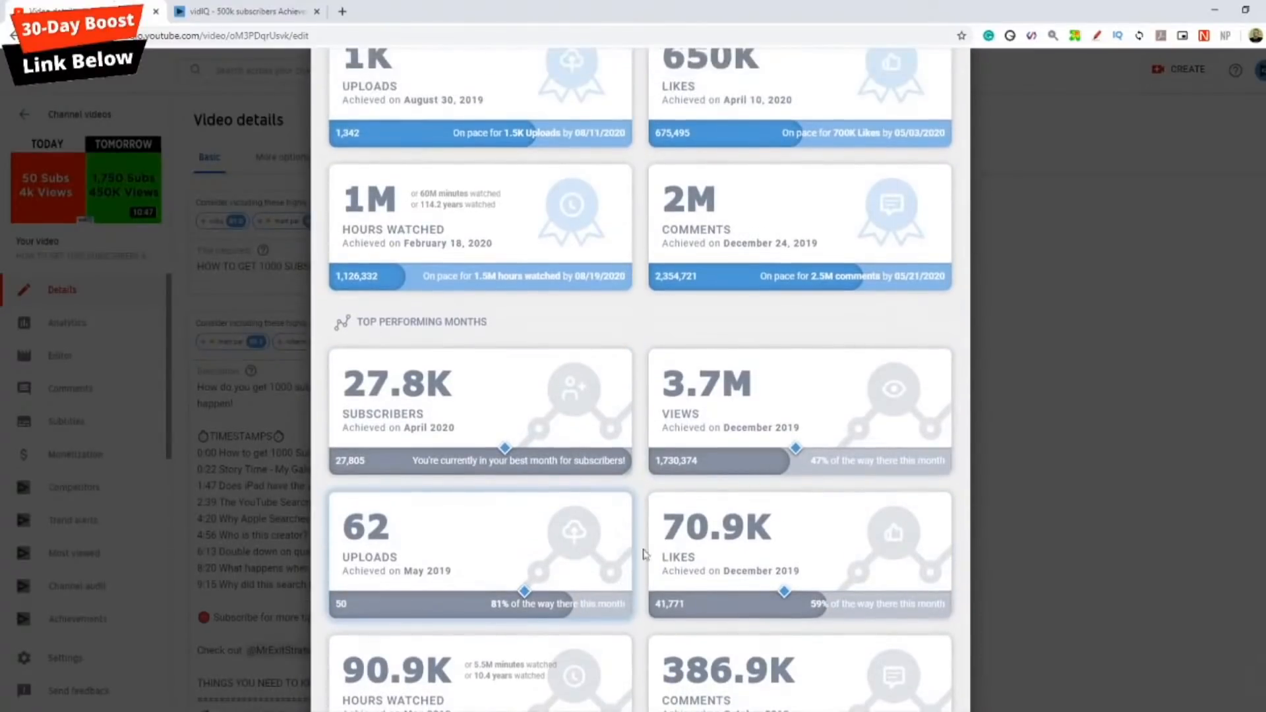
pyautogui.scroll(4, 623, 564)
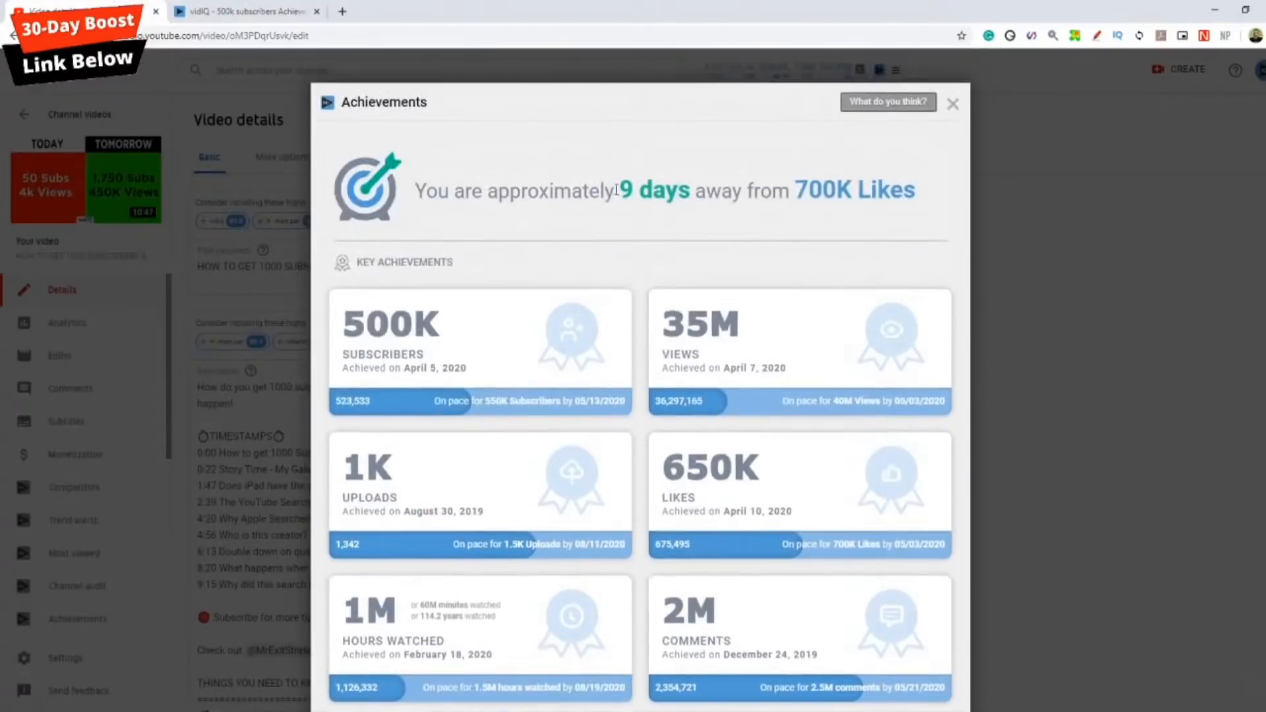